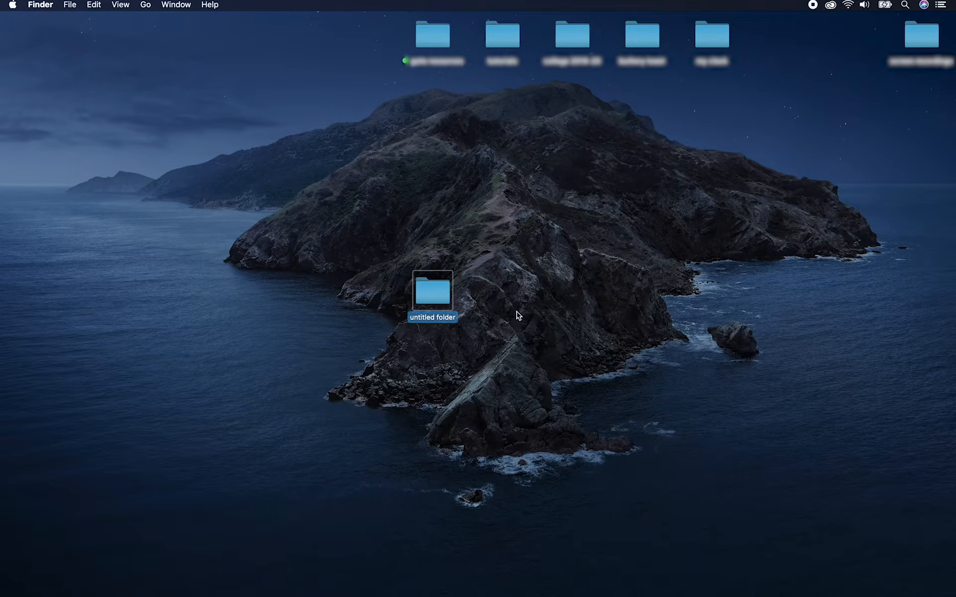
Rename the untitled folder on the desktop to "my audio project"
{"action": "key", "text": "Return"}
{"action": "type", "text": "my audio"}
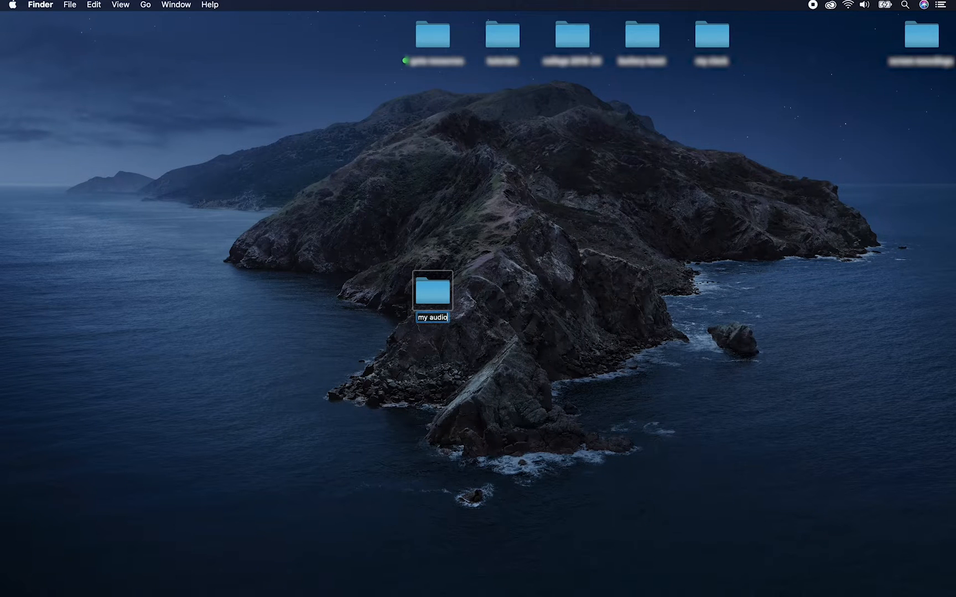
{"action": "type", "text": " project"}
{"action": "key", "text": "Return"}
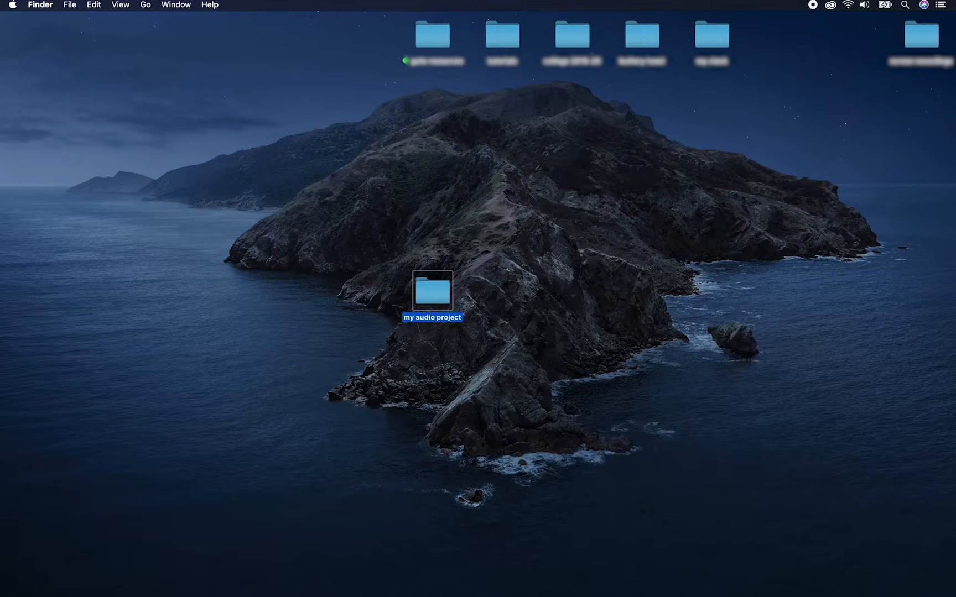
Open the my audio project folder to look over its audio files and close its window
{"action": "double_click", "coordinate": [434, 293]}
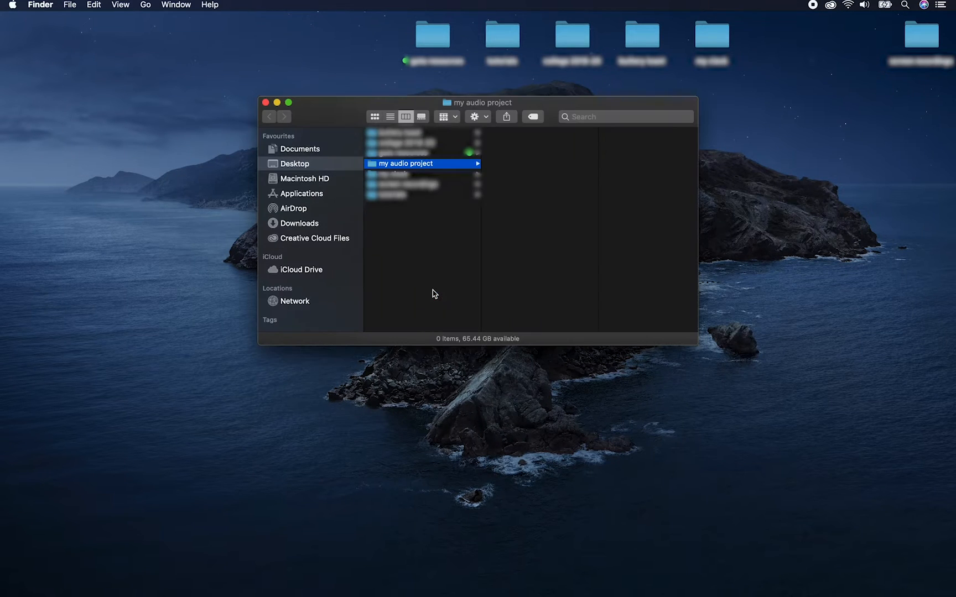
{"action": "left_click_drag", "start_coordinate": [564, 113], "coordinate": [359, 185]}
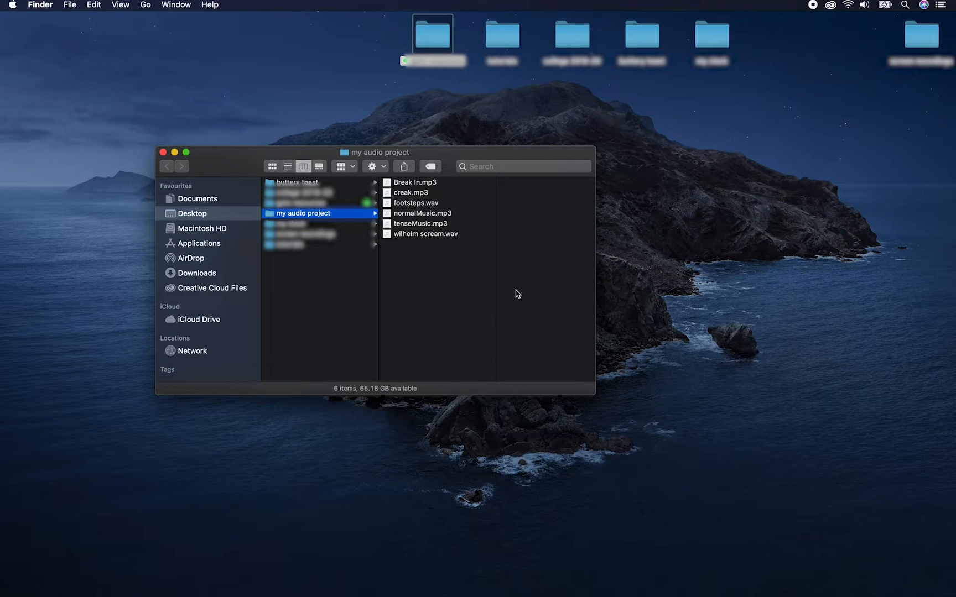
{"action": "left_click", "coordinate": [162, 152]}
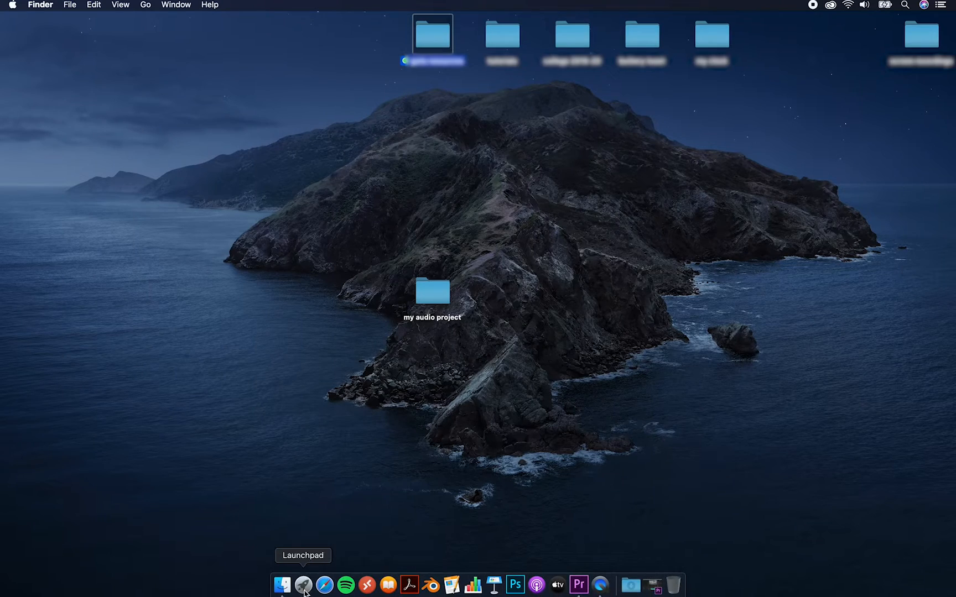
Launch Adobe Audition from the Graphics & Design 2018 app group
{"action": "left_click", "coordinate": [303, 586]}
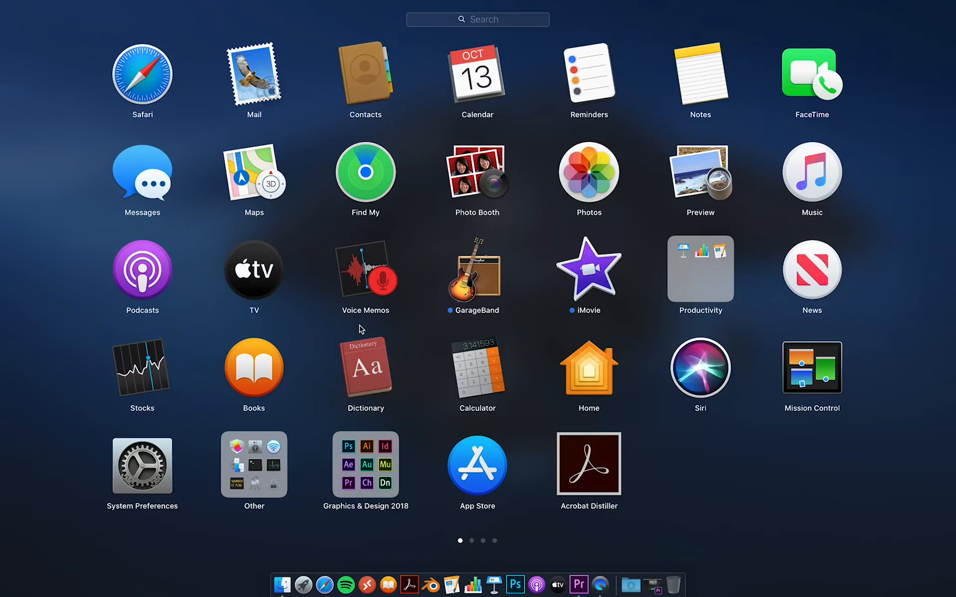
{"action": "left_click", "coordinate": [371, 441]}
{"action": "left_click", "coordinate": [594, 244]}
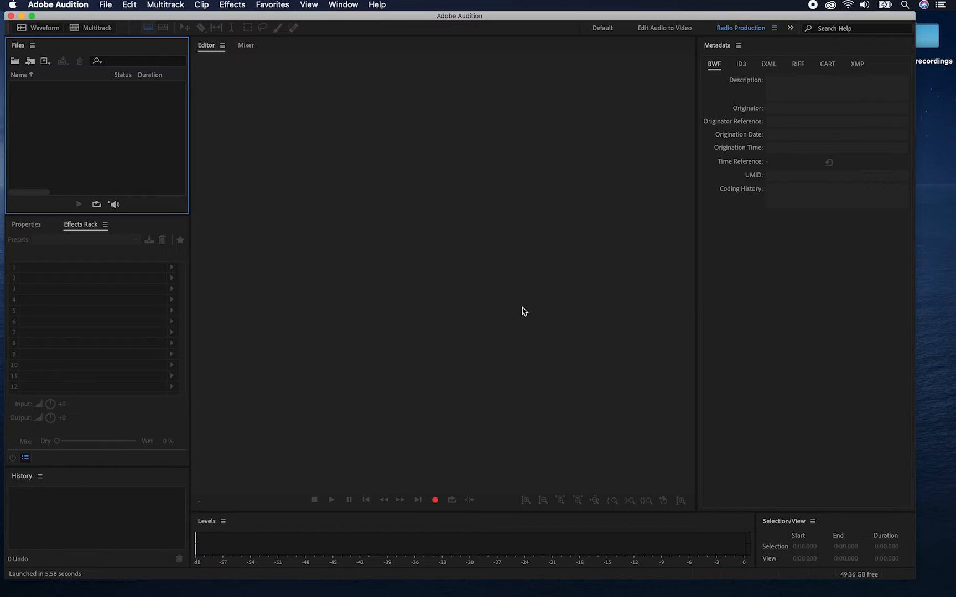
Import all the audio files in the my audio project folder, from Break In.mp3 through wilhelm scream.wav
{"action": "left_click", "coordinate": [106, 7]}
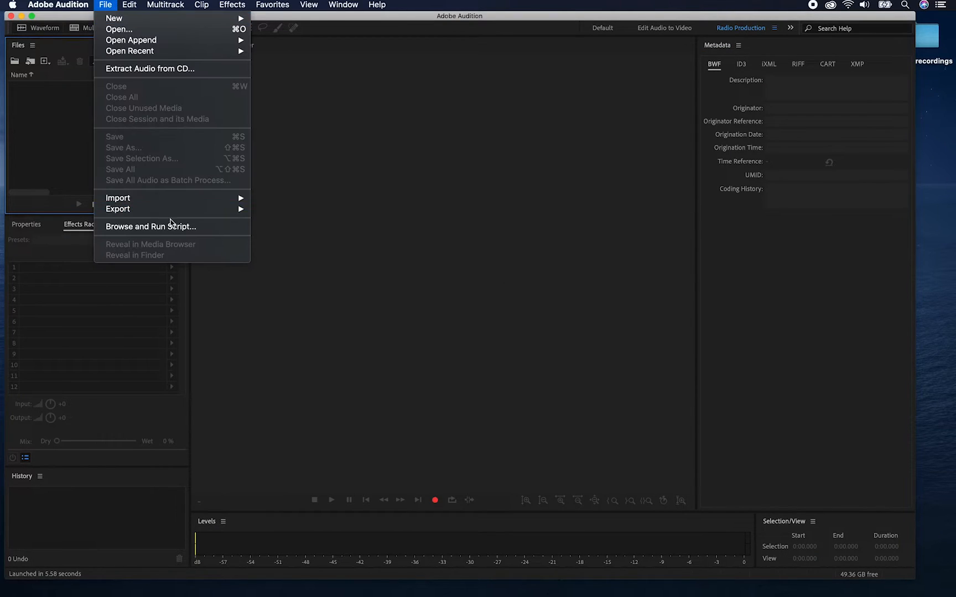
{"action": "mouse_move", "coordinate": [176, 199]}
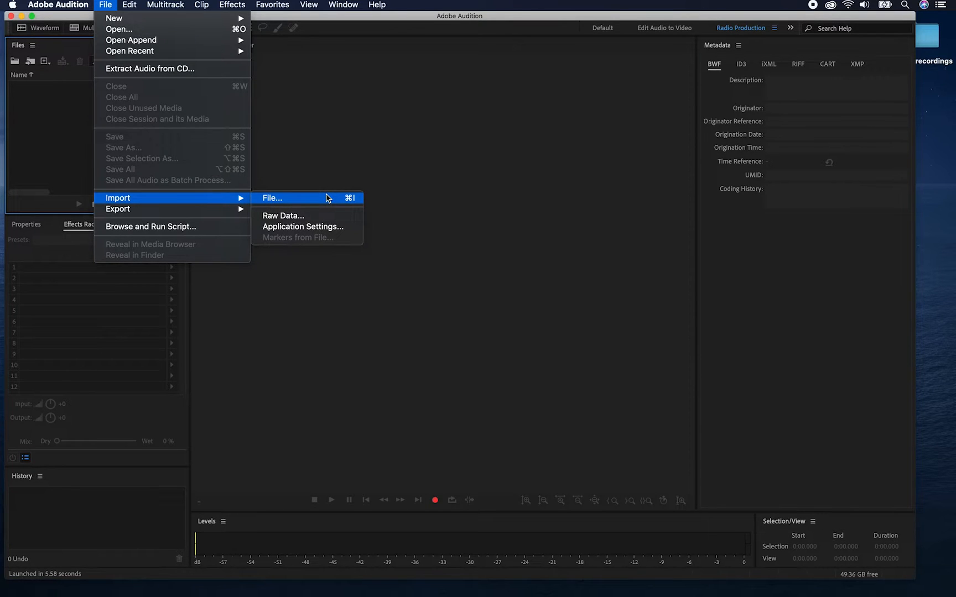
{"action": "left_click", "coordinate": [328, 198]}
{"action": "left_click", "coordinate": [498, 142]}
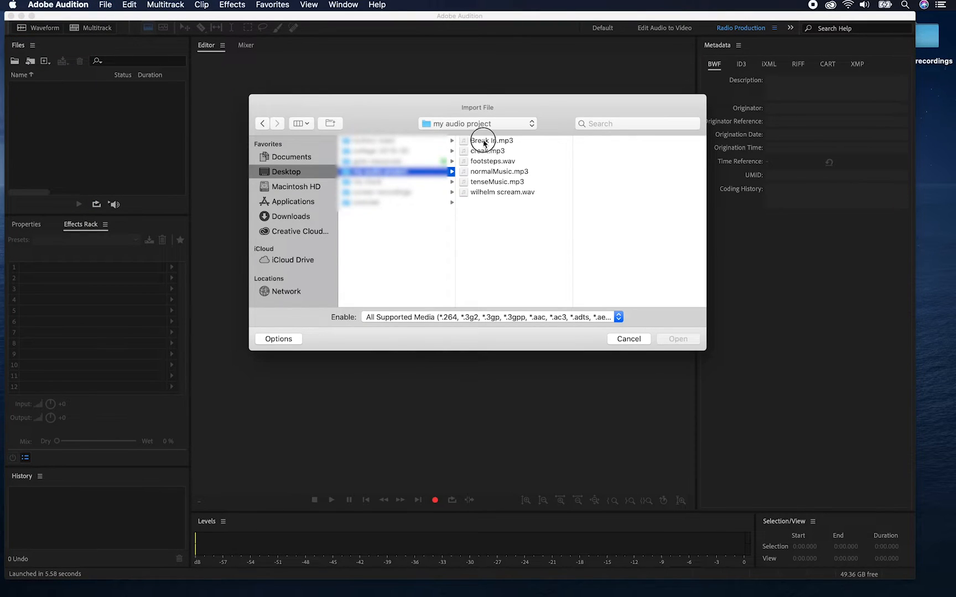
{"action": "left_click", "coordinate": [479, 193], "text": "shift"}
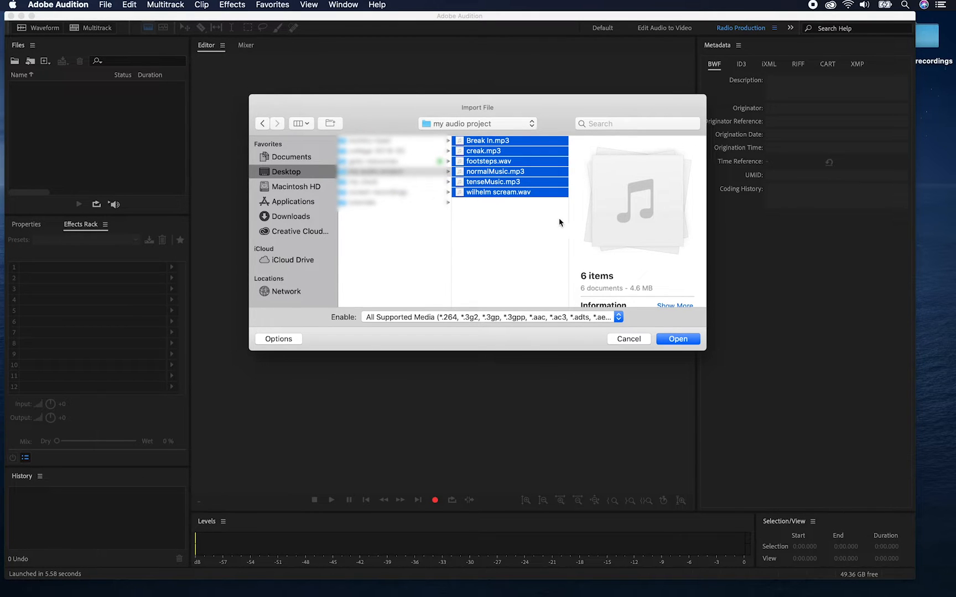
{"action": "left_click", "coordinate": [677, 339]}
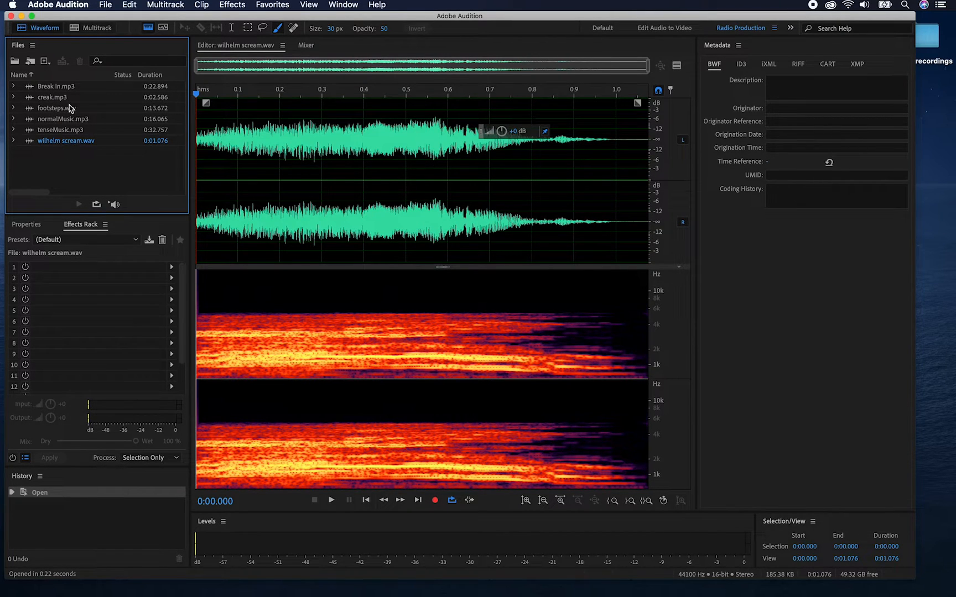
Open Break In.mp3 in the waveform editor and play its opening seconds
{"action": "left_click", "coordinate": [60, 87]}
{"action": "double_click", "coordinate": [60, 88]}
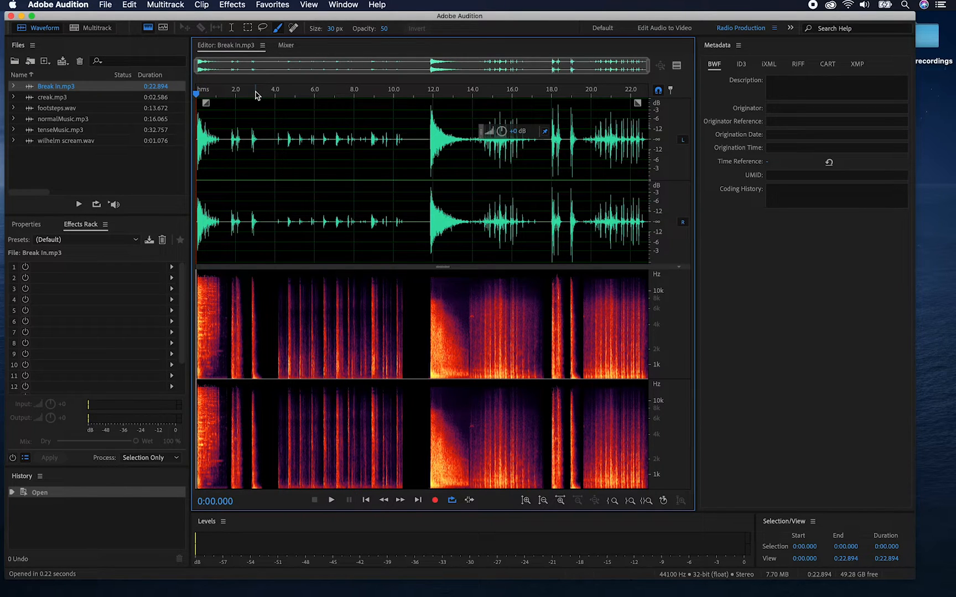
{"action": "key", "text": "space"}
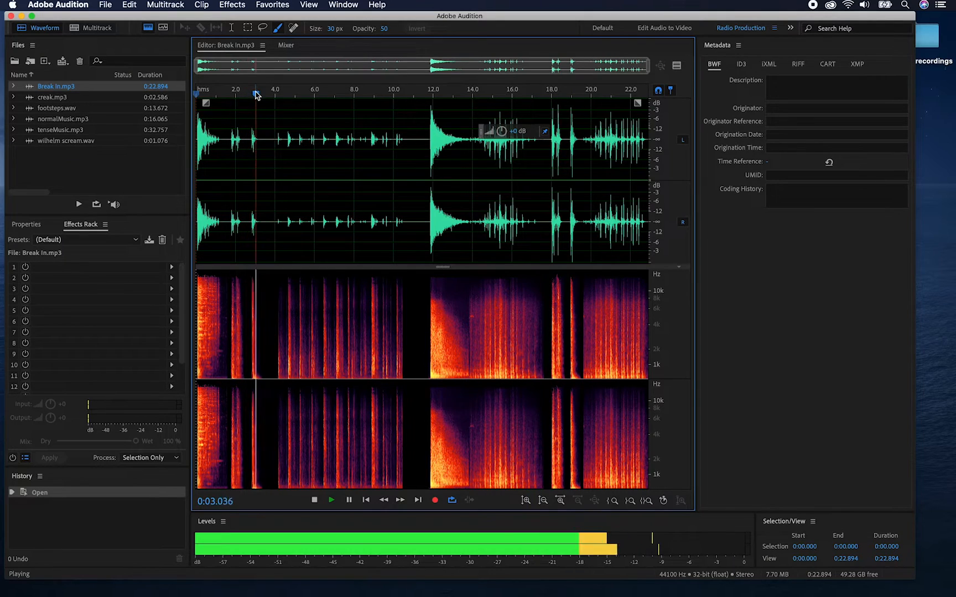
{"action": "left_click", "coordinate": [307, 100]}
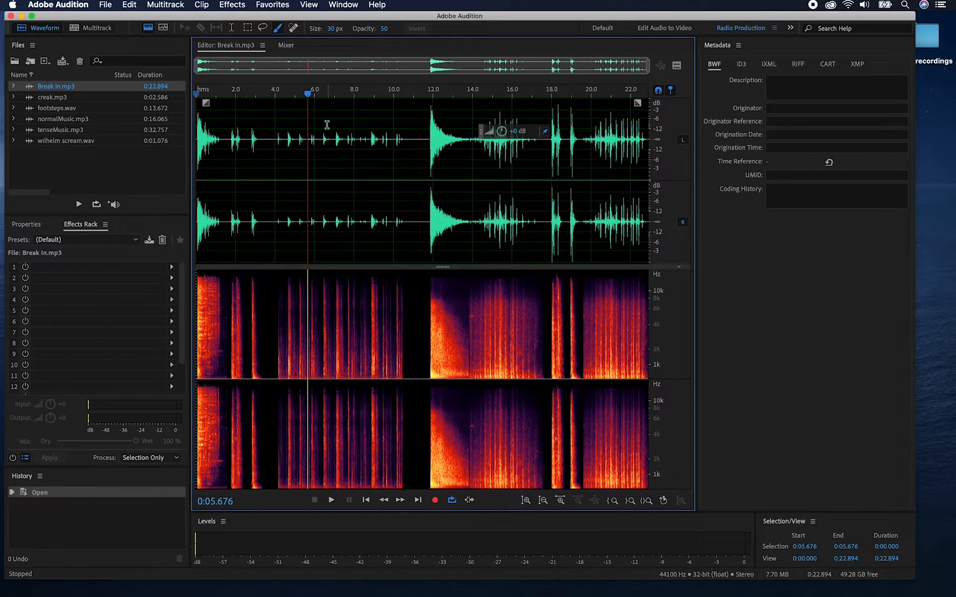
Move the playhead to about 0:11.6 and play the start of the second loud sound
{"action": "left_click", "coordinate": [308, 95]}
{"action": "left_click_drag", "start_coordinate": [308, 95], "coordinate": [424, 94]}
{"action": "key", "text": "space"}
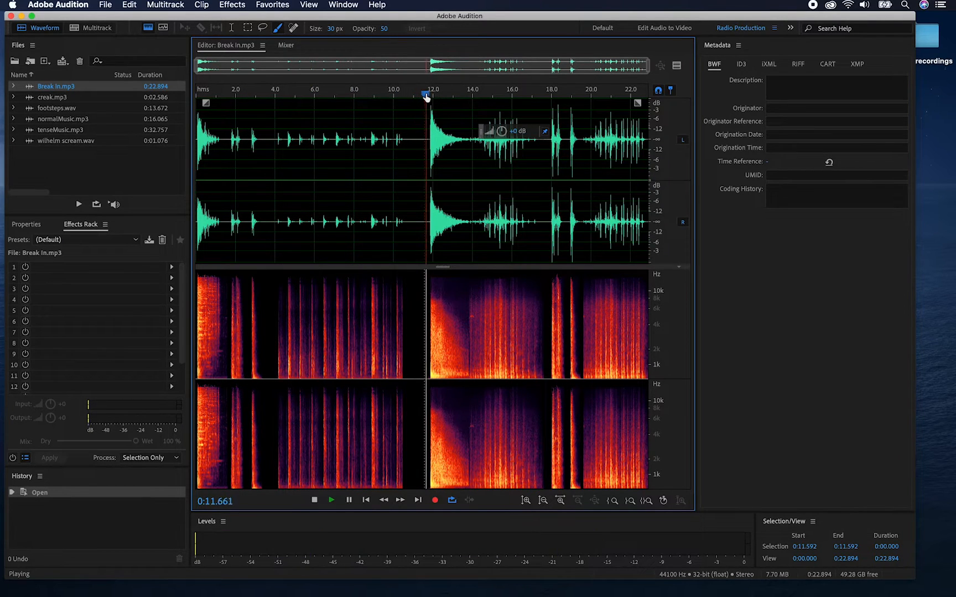
{"action": "key", "text": "space"}
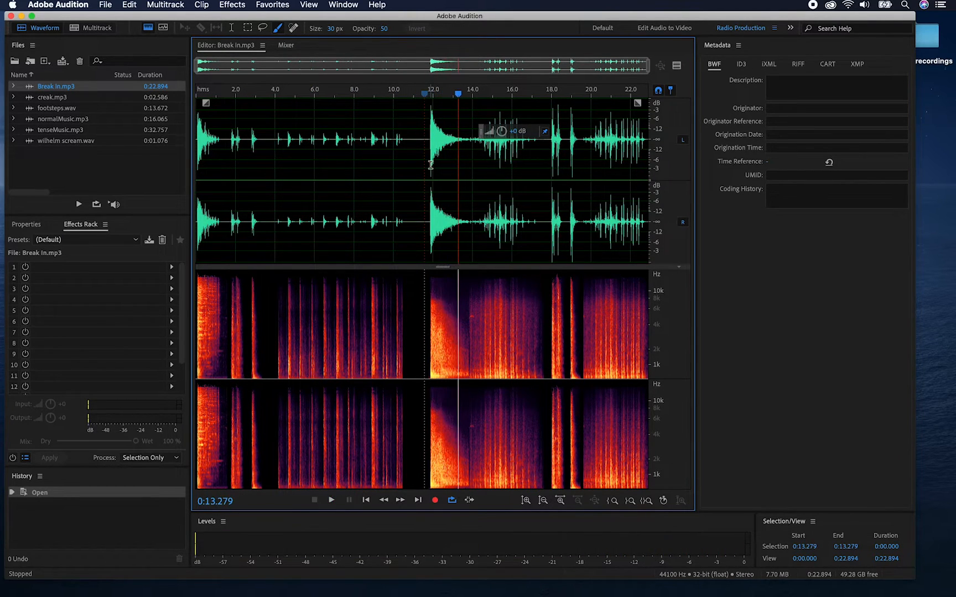
Delete the audio from about 0:10.75 to the end of Break In.mp3 and return the playhead to the start
{"action": "left_click", "coordinate": [408, 141]}
{"action": "left_click_drag", "start_coordinate": [409, 141], "coordinate": [692, 139]}
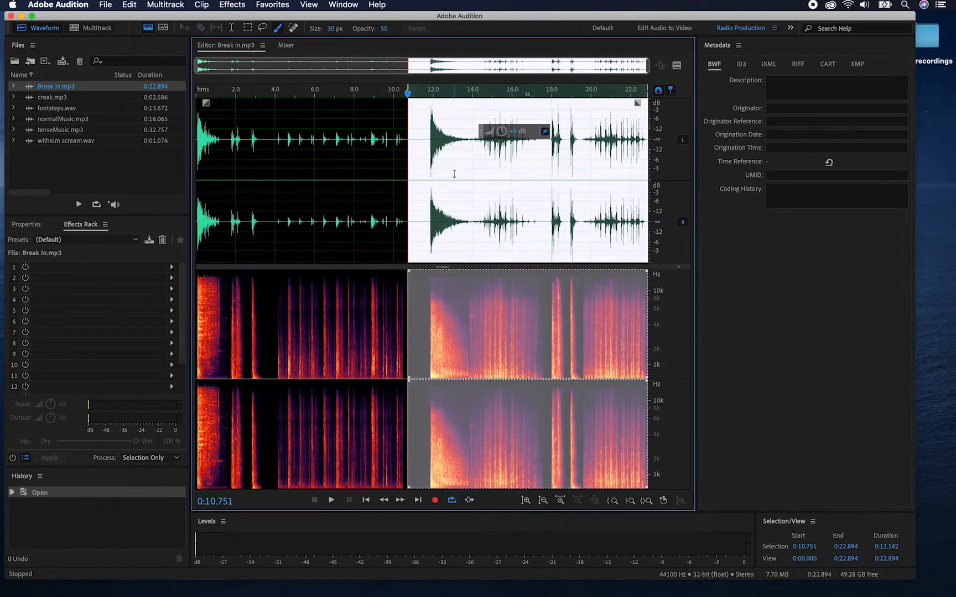
{"action": "key", "text": "Delete"}
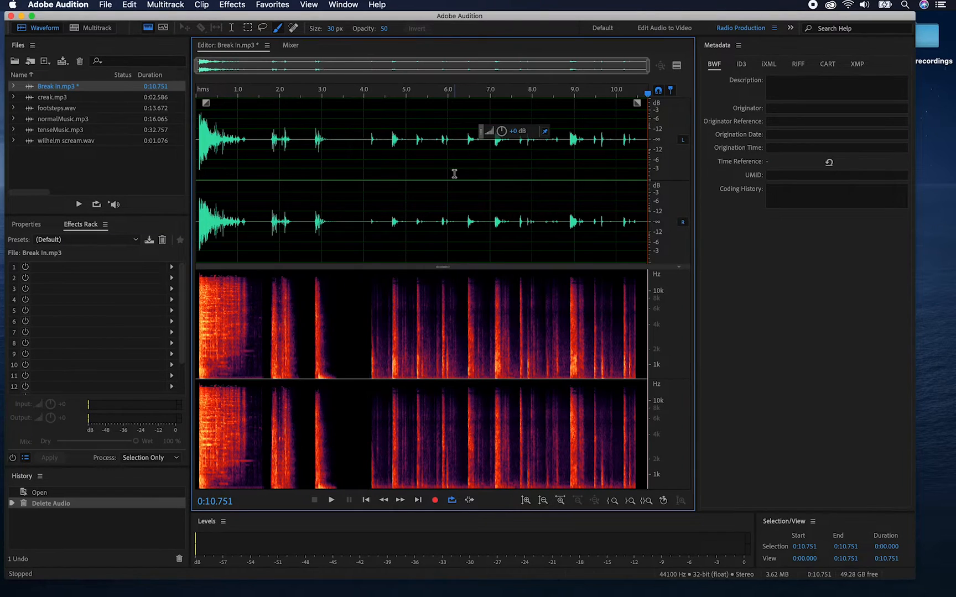
{"action": "key", "text": "Home"}
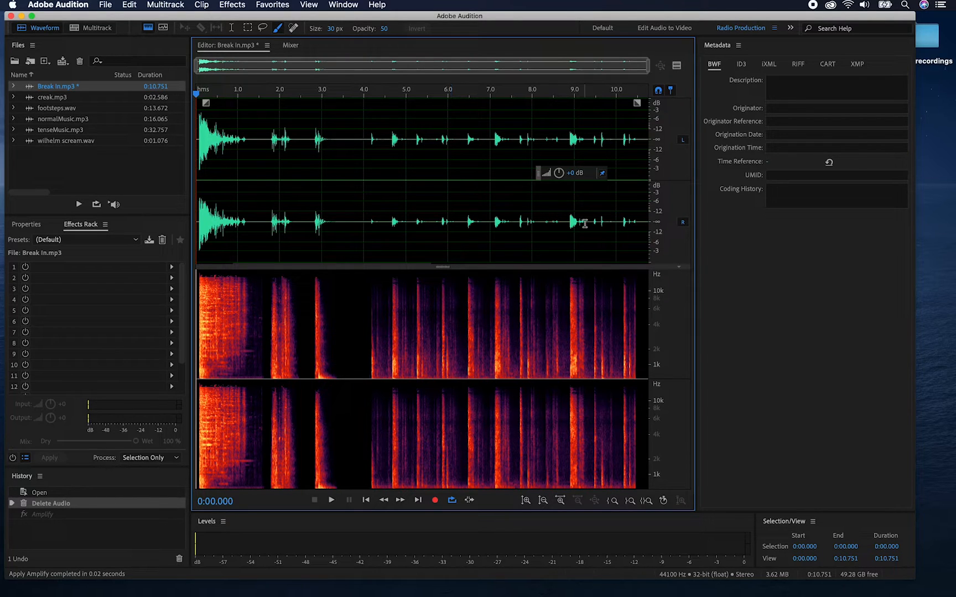
Try raising the volume of the whole Break In.mp3 waveform with the floating gain control and play it back
{"action": "left_click_drag", "start_coordinate": [540, 174], "coordinate": [485, 167]}
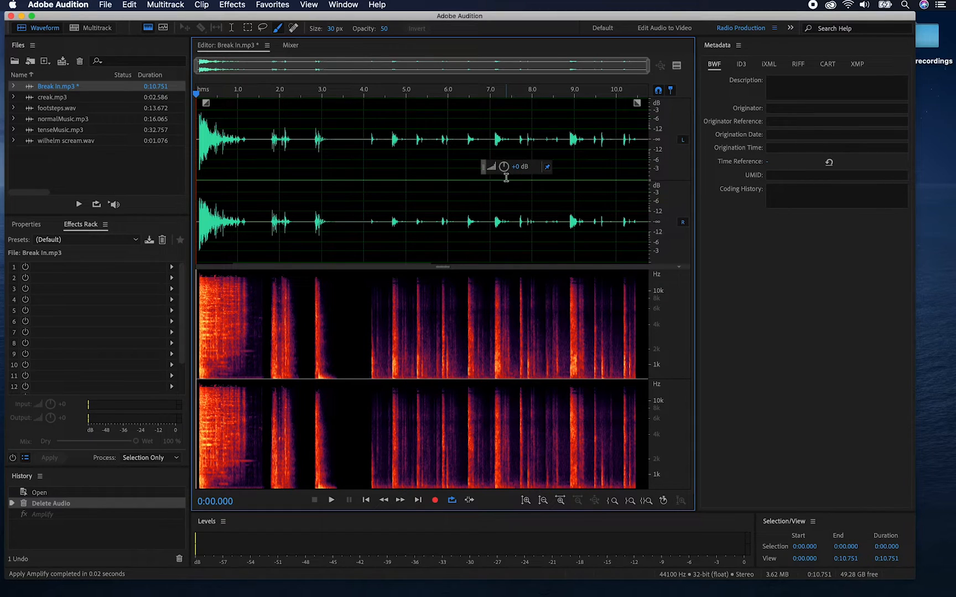
{"action": "left_click_drag", "start_coordinate": [504, 167], "coordinate": [551, 171]}
{"action": "key", "text": "space"}
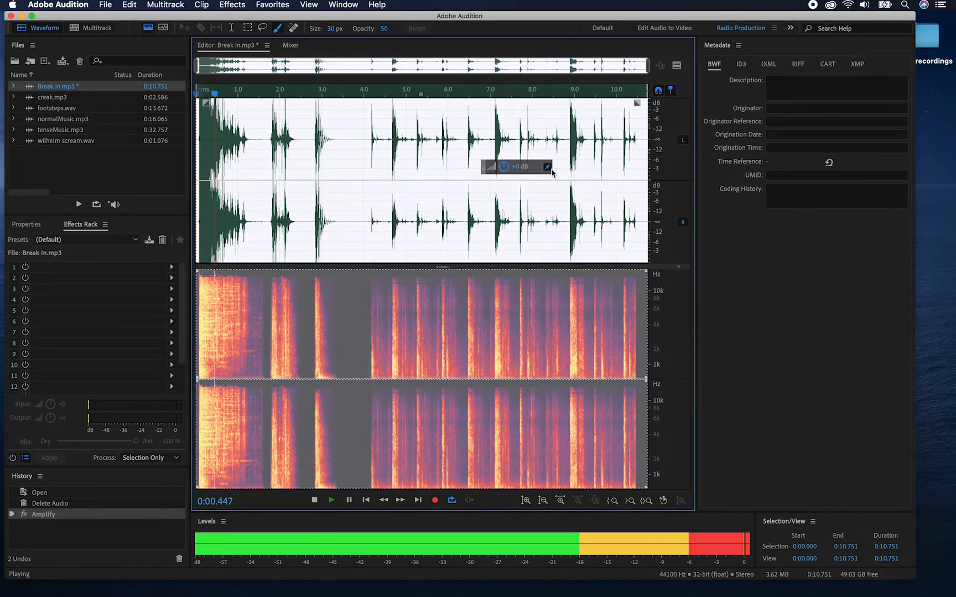
{"action": "key", "text": "space"}
Try lowering the whole waveform's gain to about -96 dB and play it back
{"action": "left_click_drag", "start_coordinate": [505, 168], "coordinate": [431, 181]}
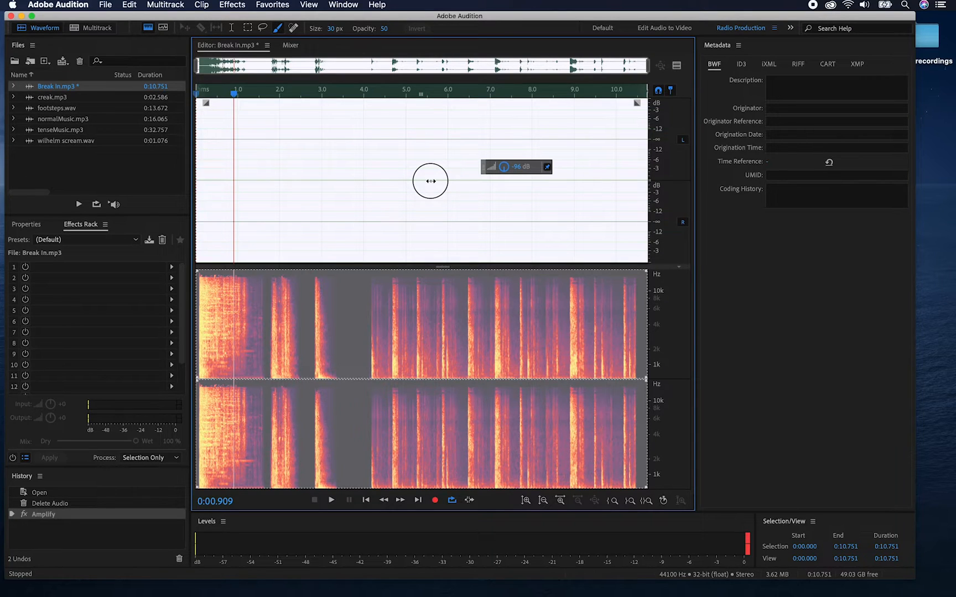
{"action": "left_click_drag", "start_coordinate": [430, 181], "coordinate": [434, 183]}
{"action": "key", "text": "space"}
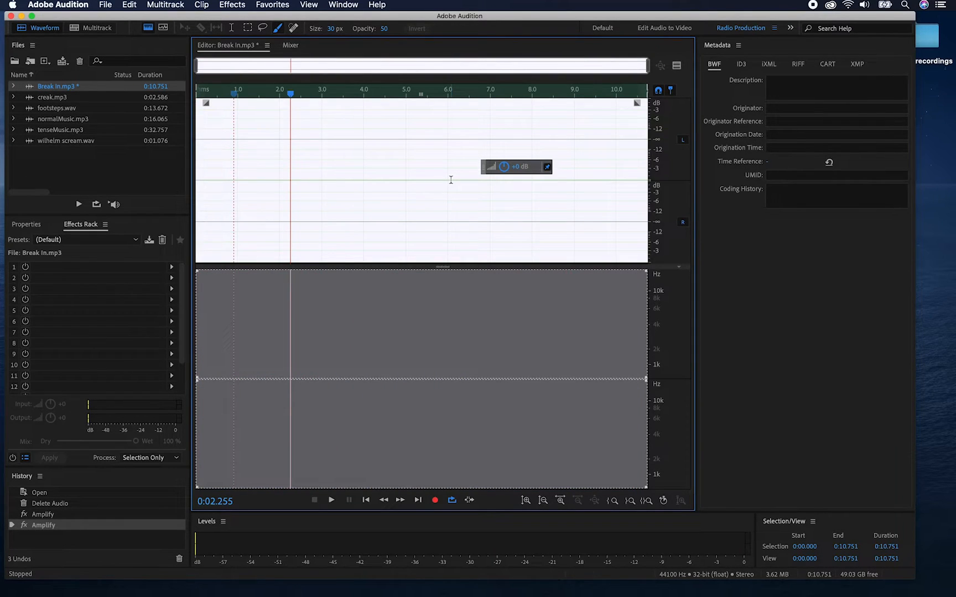
Undo both whole-clip volume changes and return the playhead to the start
{"action": "key", "text": "super+z"}
{"action": "key", "text": "super+z"}
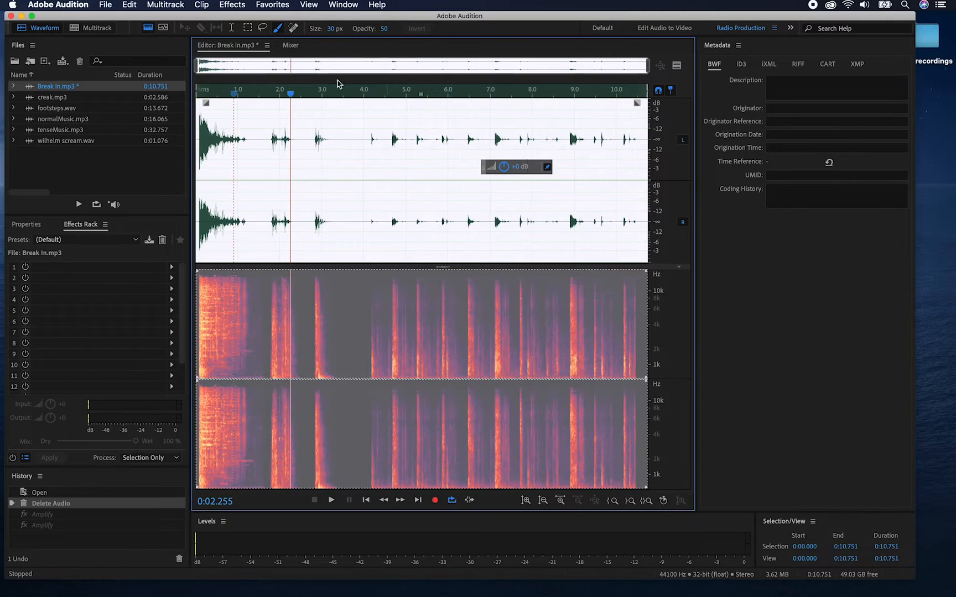
{"action": "left_click_drag", "start_coordinate": [292, 93], "coordinate": [197, 92]}
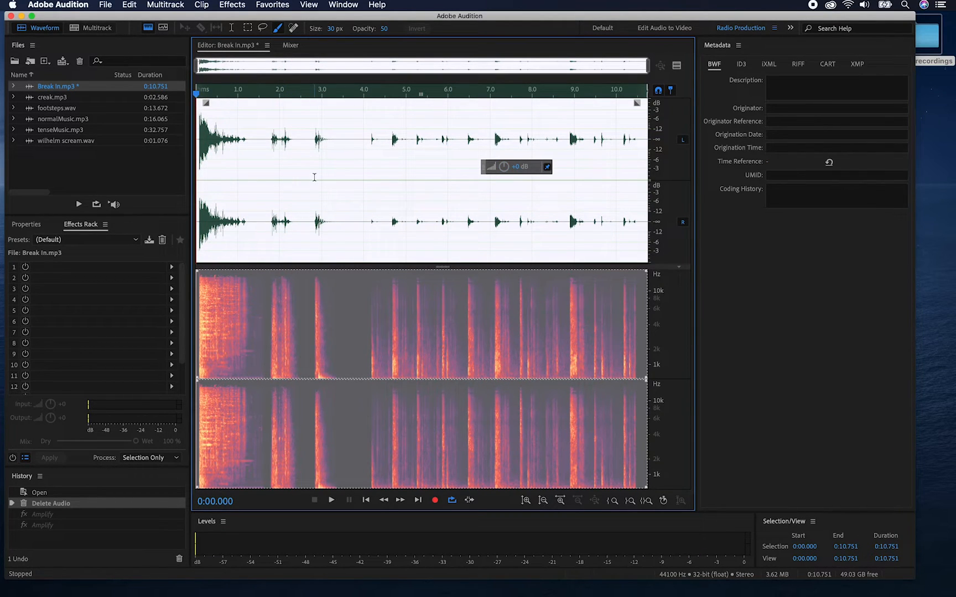
Select the opening sound from 0:00 to about 0:01.36 and raise only that section's volume
{"action": "left_click", "coordinate": [239, 164]}
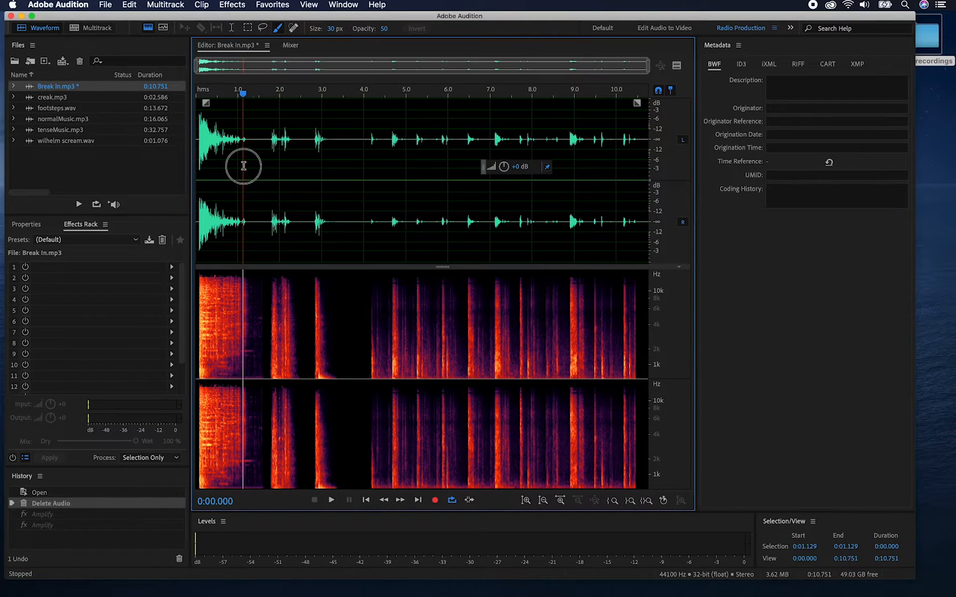
{"action": "left_click_drag", "start_coordinate": [253, 164], "coordinate": [187, 172]}
{"action": "left_click_drag", "start_coordinate": [504, 166], "coordinate": [526, 166]}
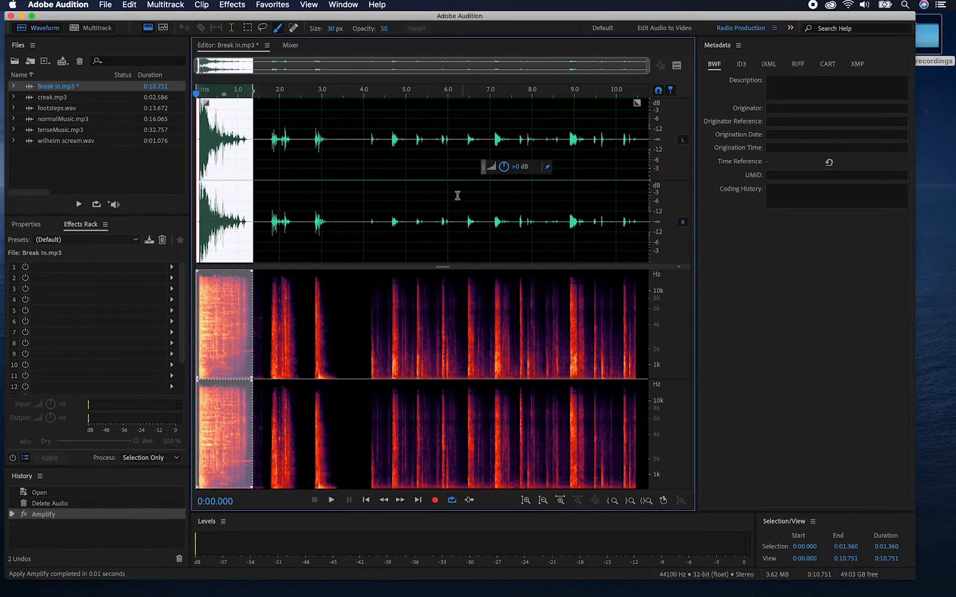
Play the amplified opening section and the following few seconds of Break In.mp3, ending with the playhead at the start
{"action": "key", "text": "space"}
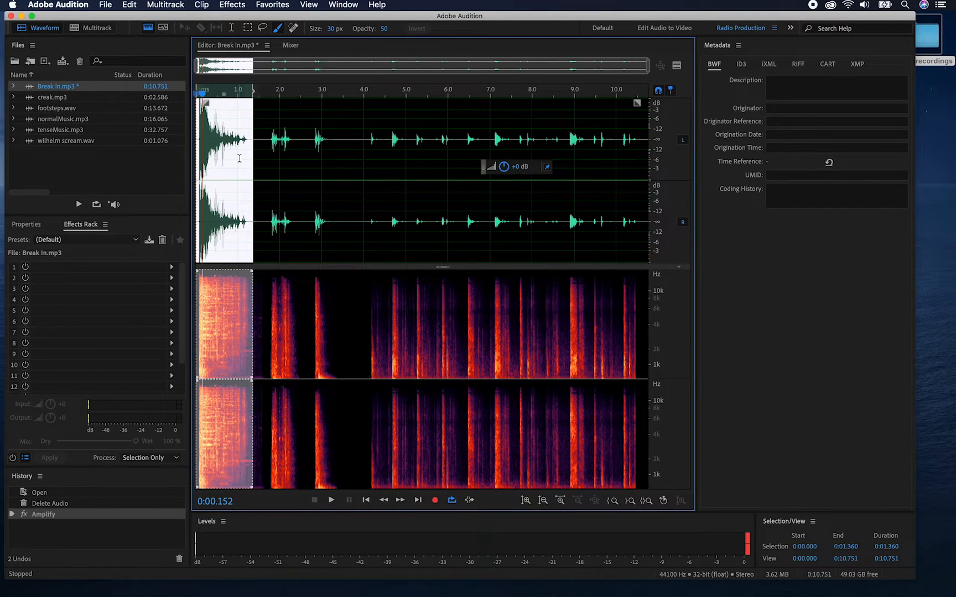
{"action": "key", "text": "space"}
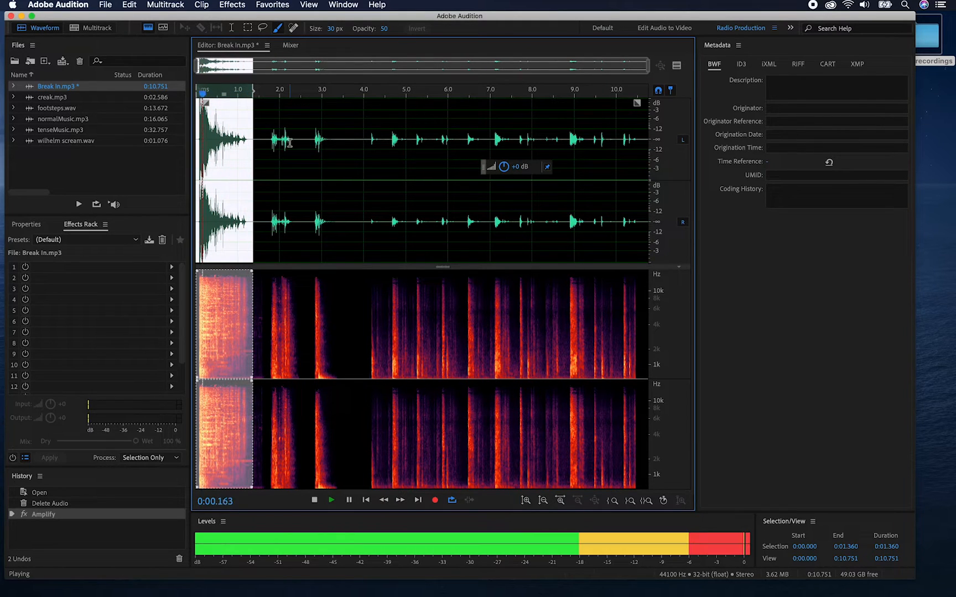
{"action": "key", "text": "space"}
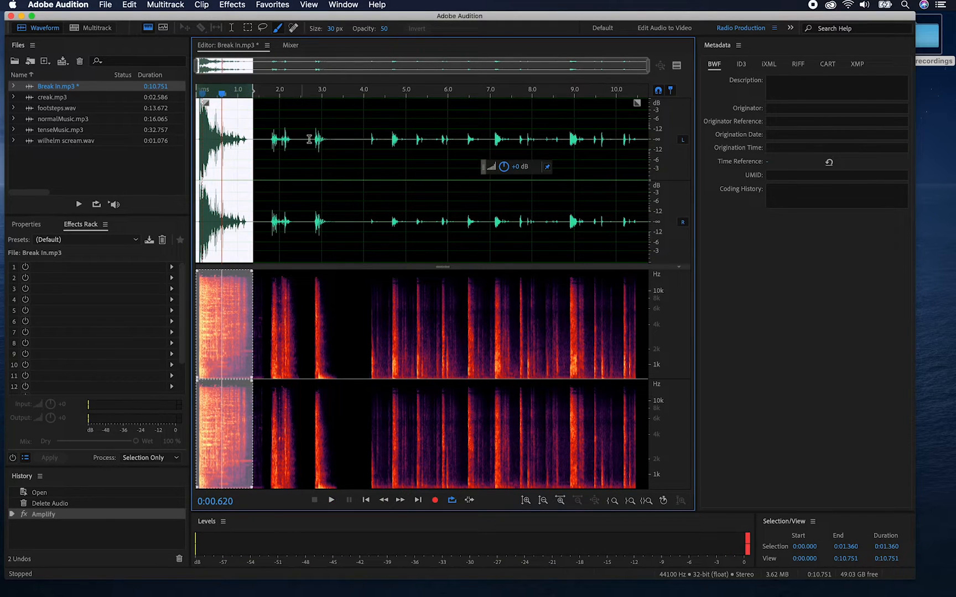
{"action": "left_click", "coordinate": [200, 138]}
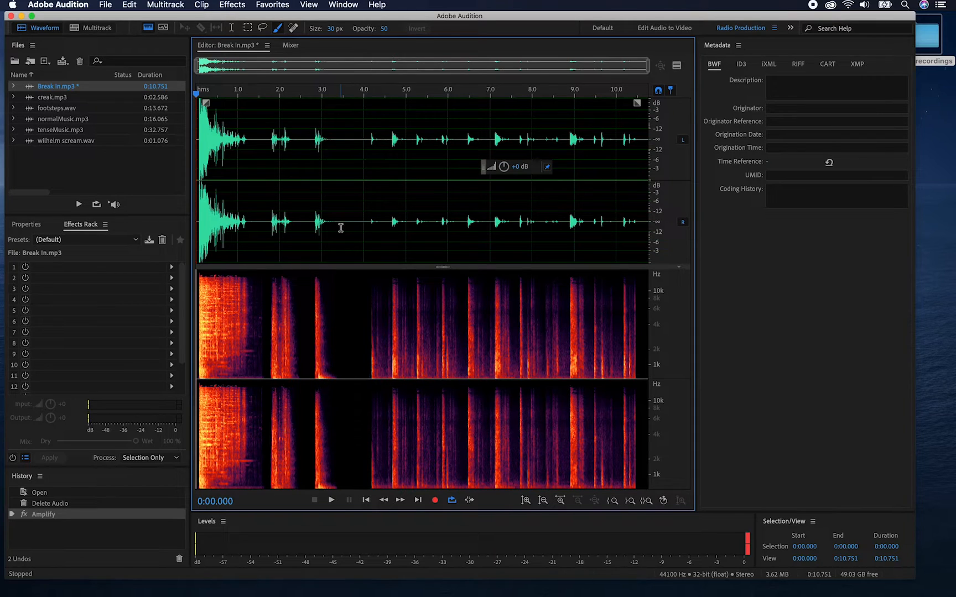
{"action": "key", "text": "space"}
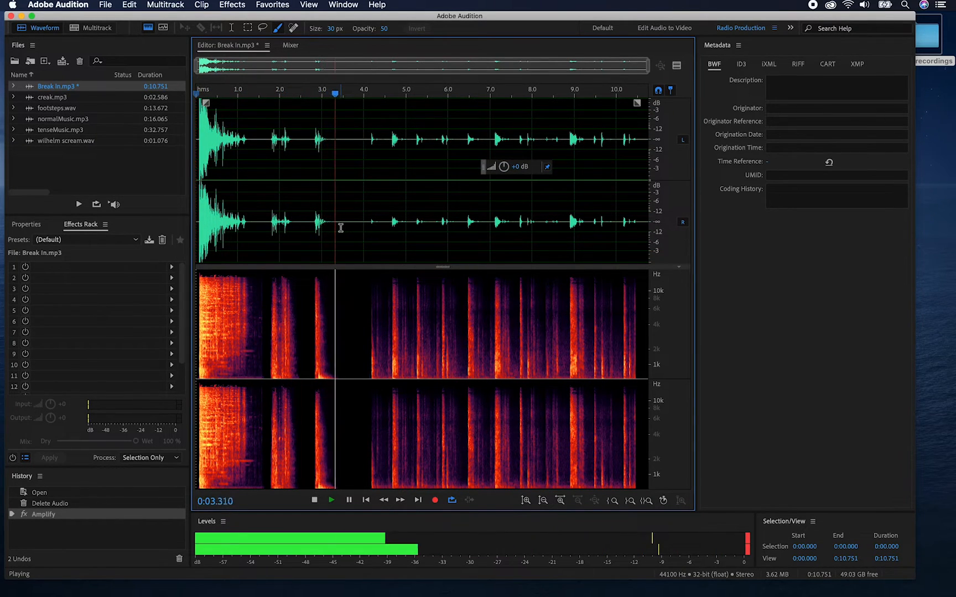
{"action": "key", "text": "space"}
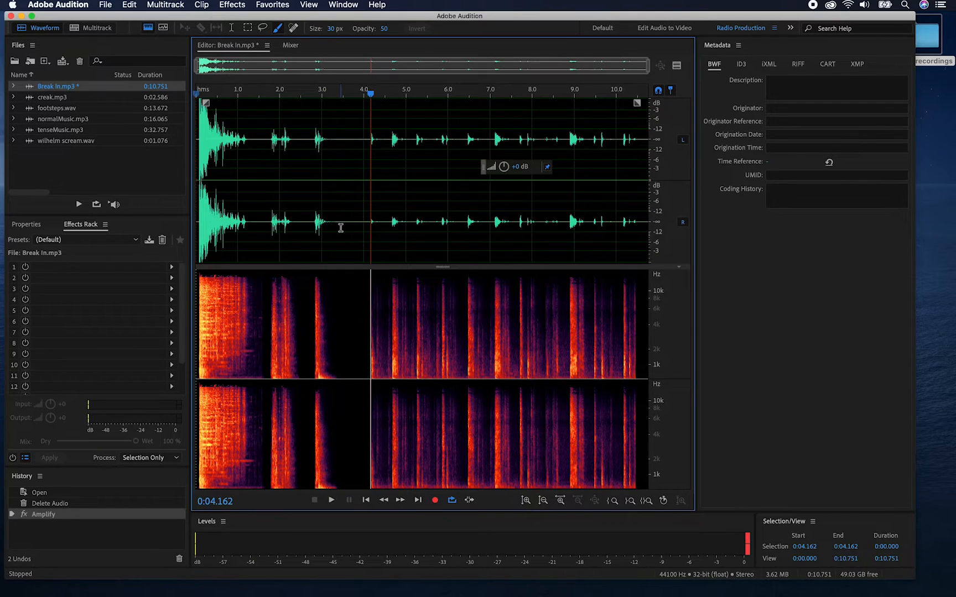
{"action": "left_click_drag", "start_coordinate": [371, 93], "coordinate": [191, 105]}
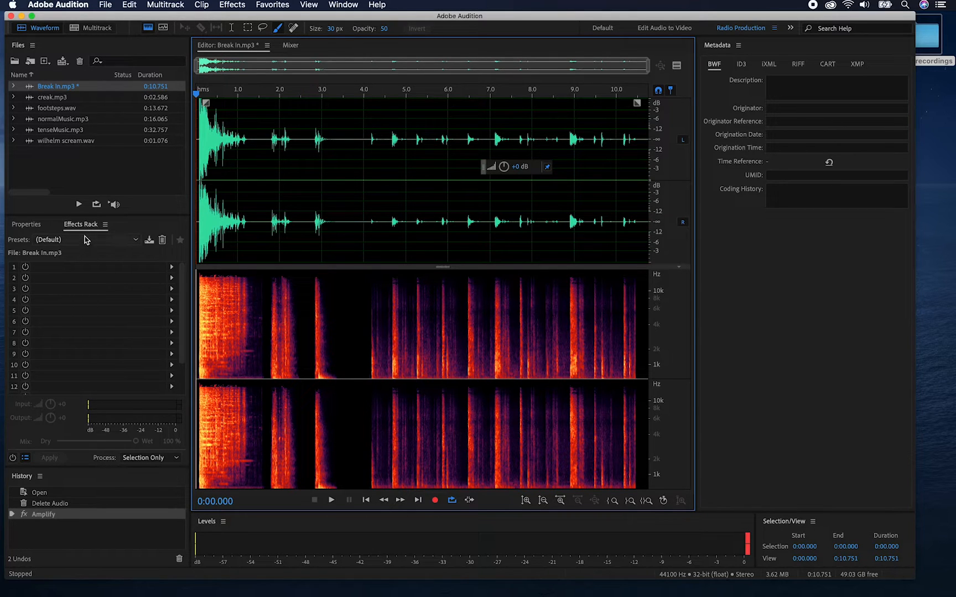
Add a Full Reverb effect to the first effects rack slot for Break In.mp3 and acknowledge the real-time playback alert
{"action": "left_click", "coordinate": [343, 5]}
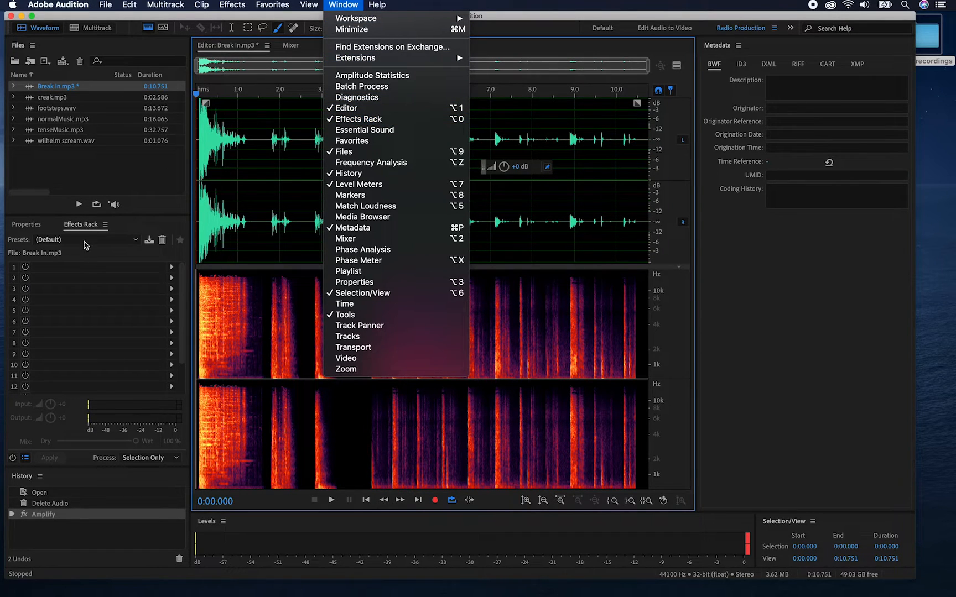
{"action": "left_click", "coordinate": [95, 269]}
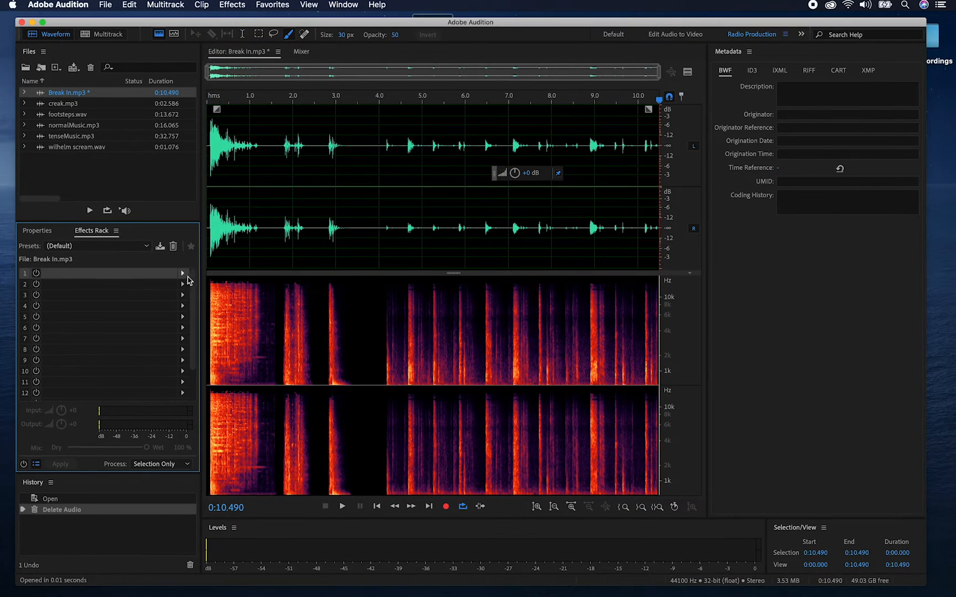
{"action": "left_click", "coordinate": [183, 274]}
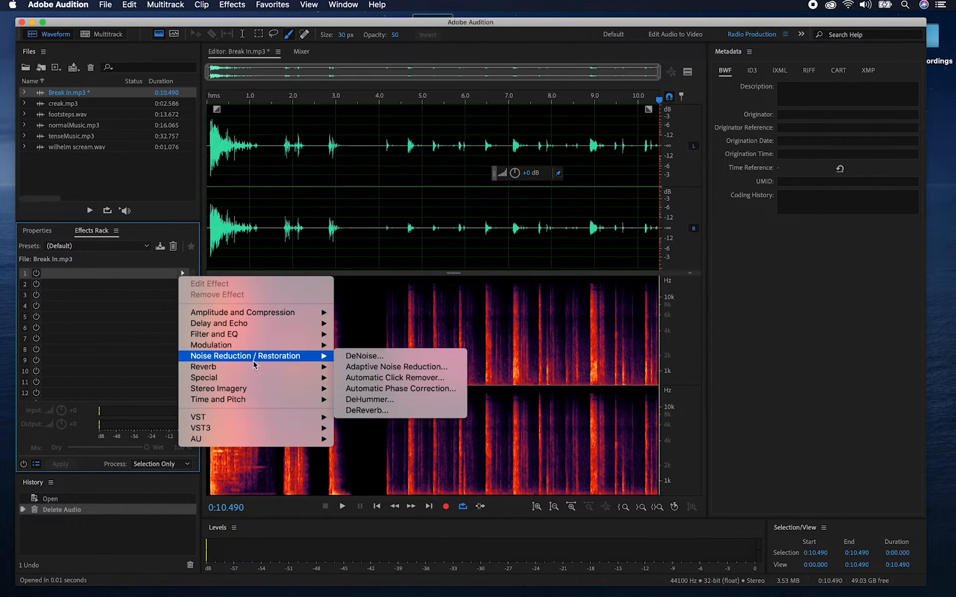
{"action": "mouse_move", "coordinate": [255, 368]}
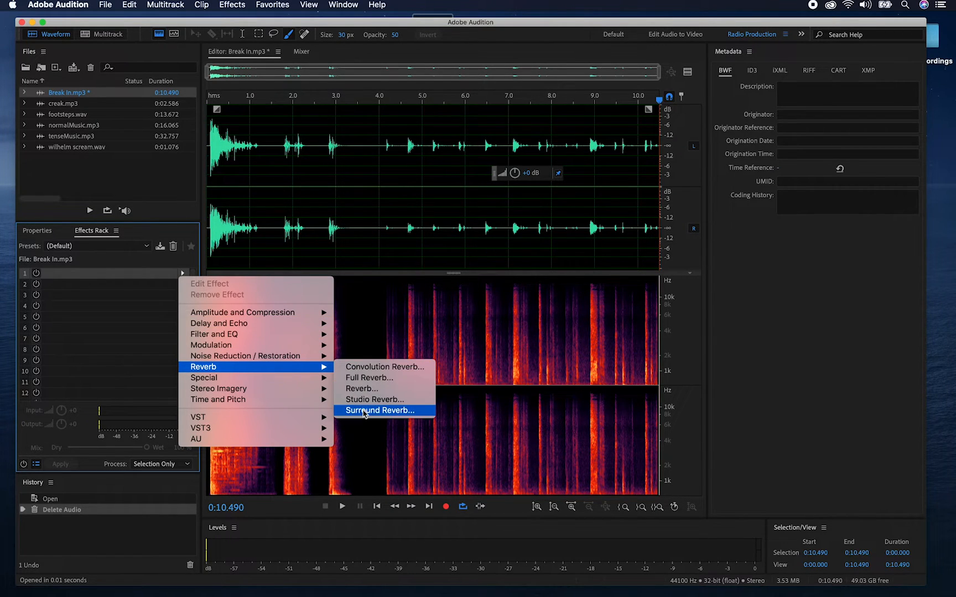
{"action": "left_click", "coordinate": [370, 378]}
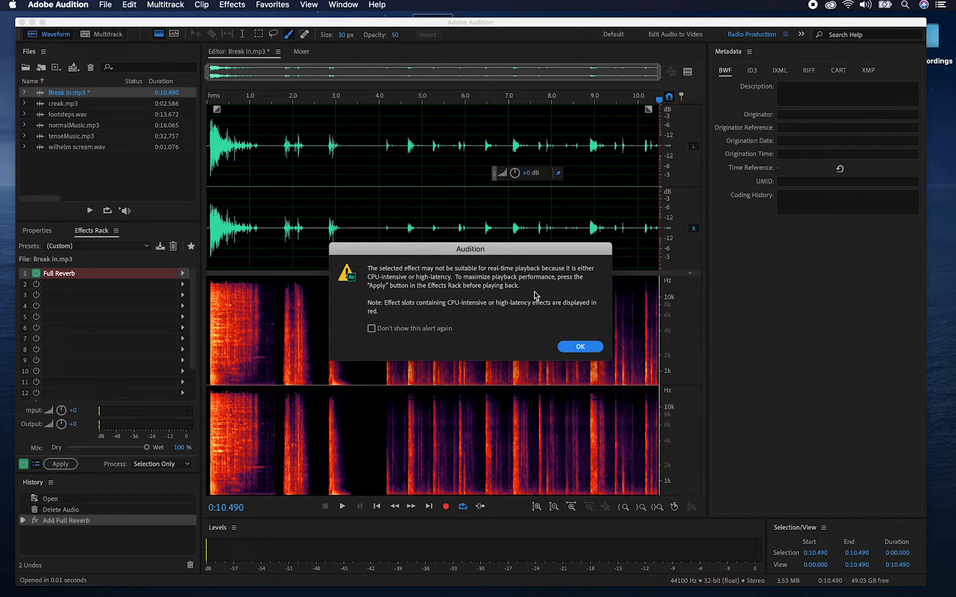
{"action": "left_click", "coordinate": [580, 347]}
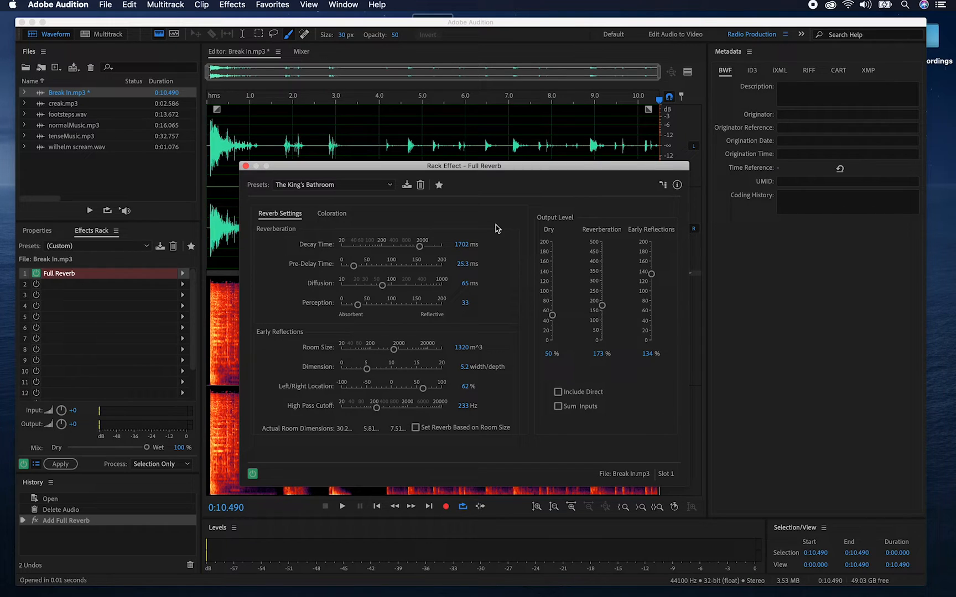
Try the Lecture Hall preset of the Full Reverb and play the opening of the clip
{"action": "left_click", "coordinate": [390, 186]}
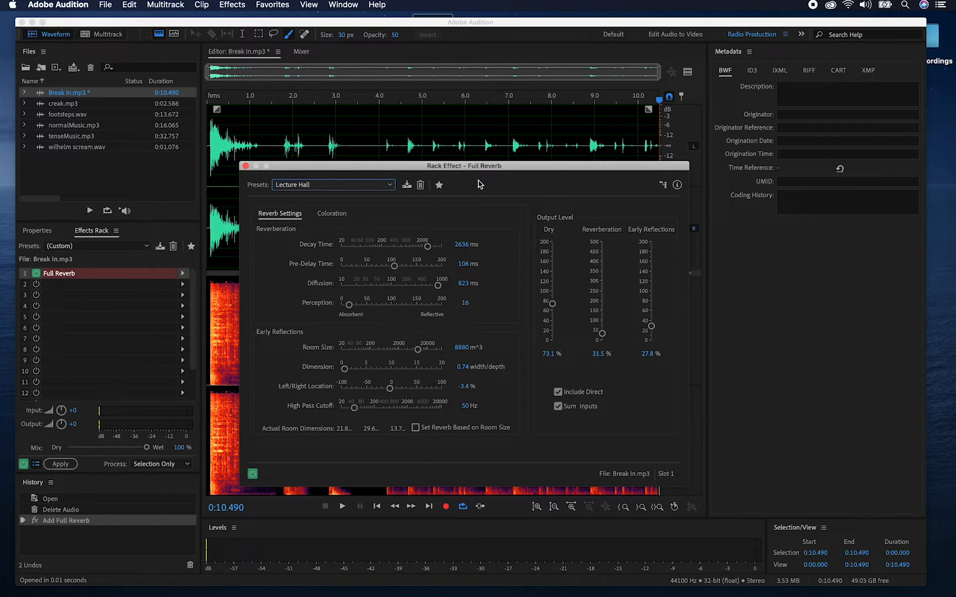
{"action": "key", "text": "space"}
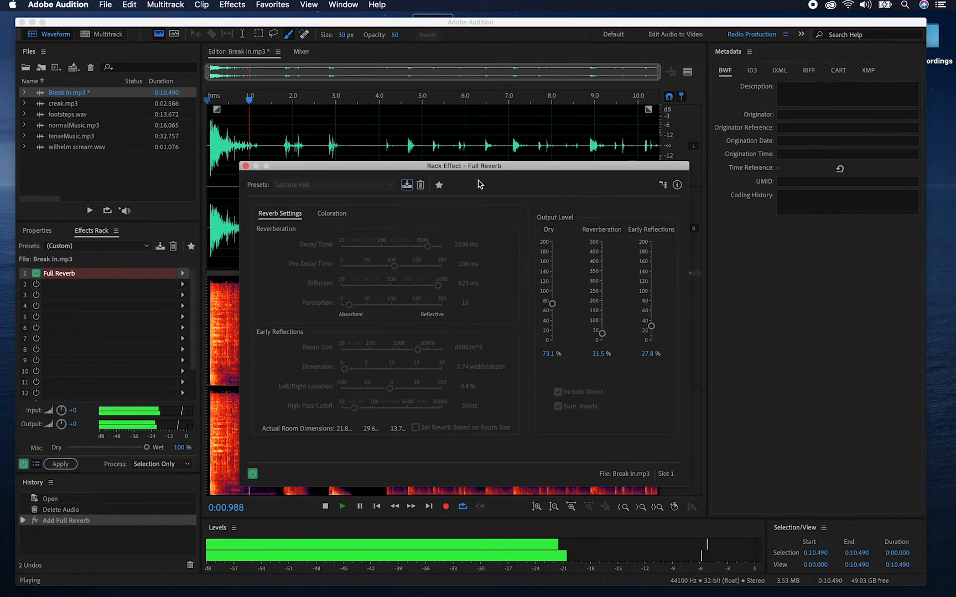
{"action": "key", "text": "space"}
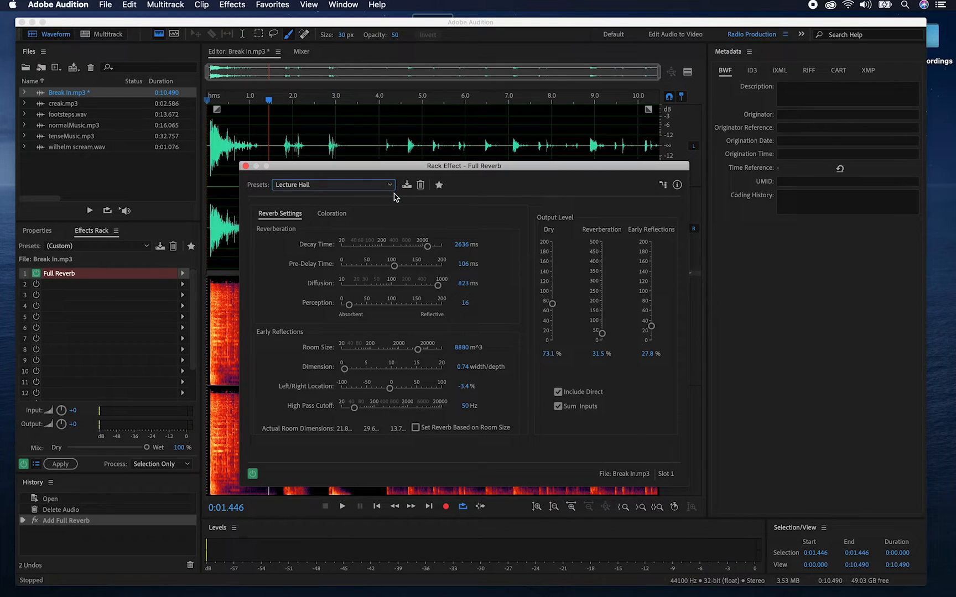
Apply the Ghost Whispers preset to the Full Reverb and preview several seconds of the clip
{"action": "left_click", "coordinate": [391, 189]}
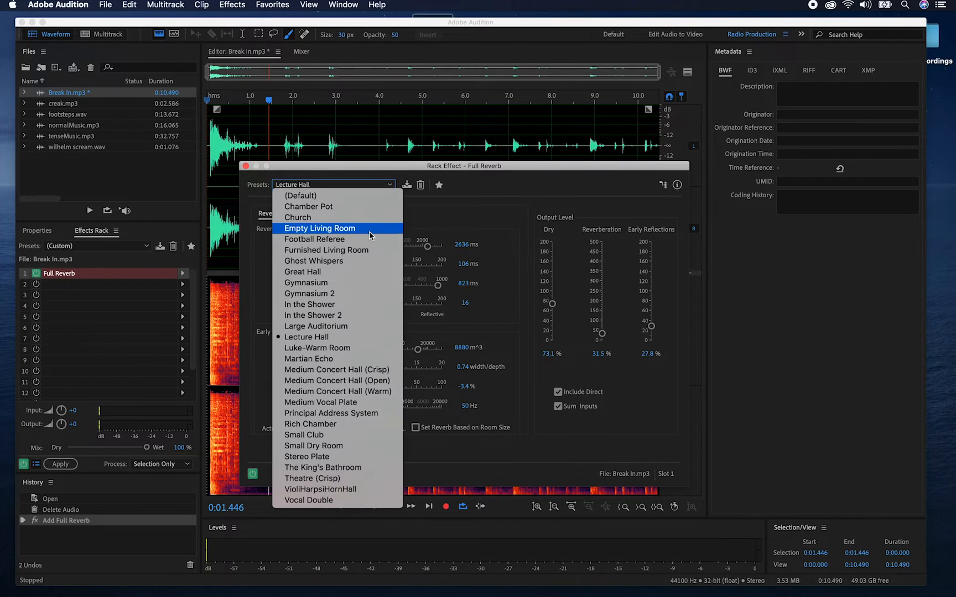
{"action": "left_click", "coordinate": [357, 263]}
{"action": "key", "text": "space"}
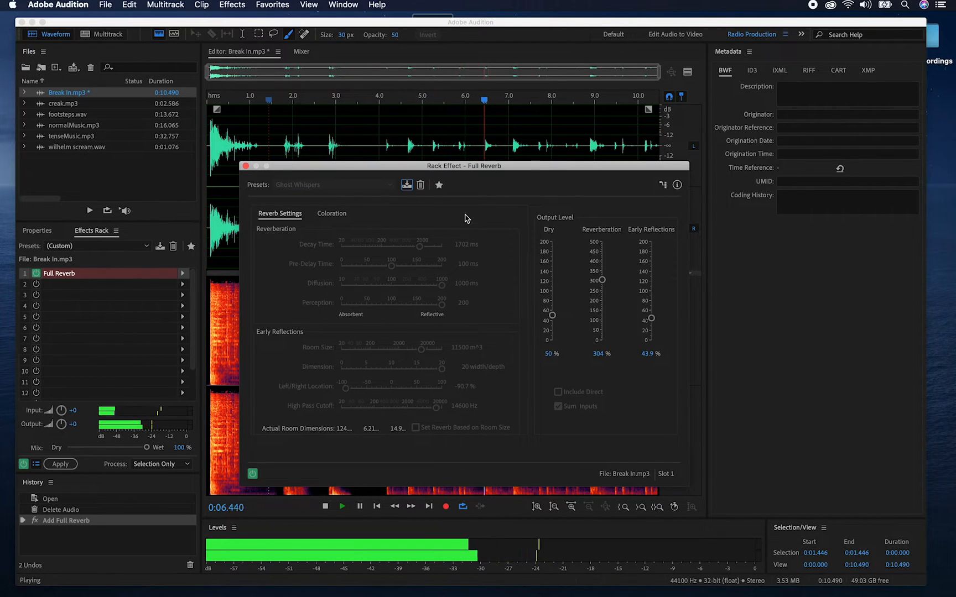
{"action": "key", "text": "space"}
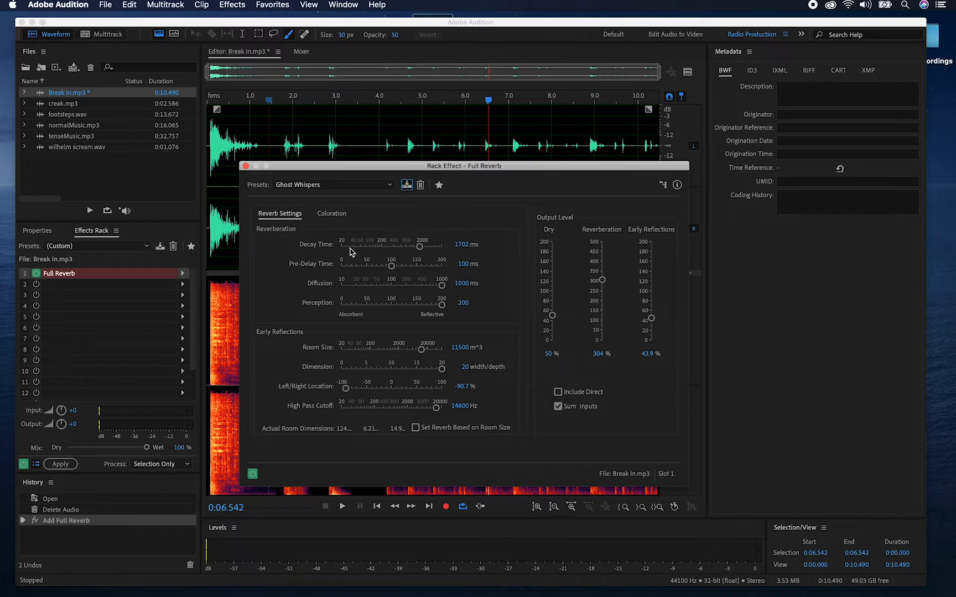
Set the reverb's decay time to about 97 ms and pre-delay to about 141.8 ms, preview the sound and close its settings
{"action": "left_click", "coordinate": [420, 248]}
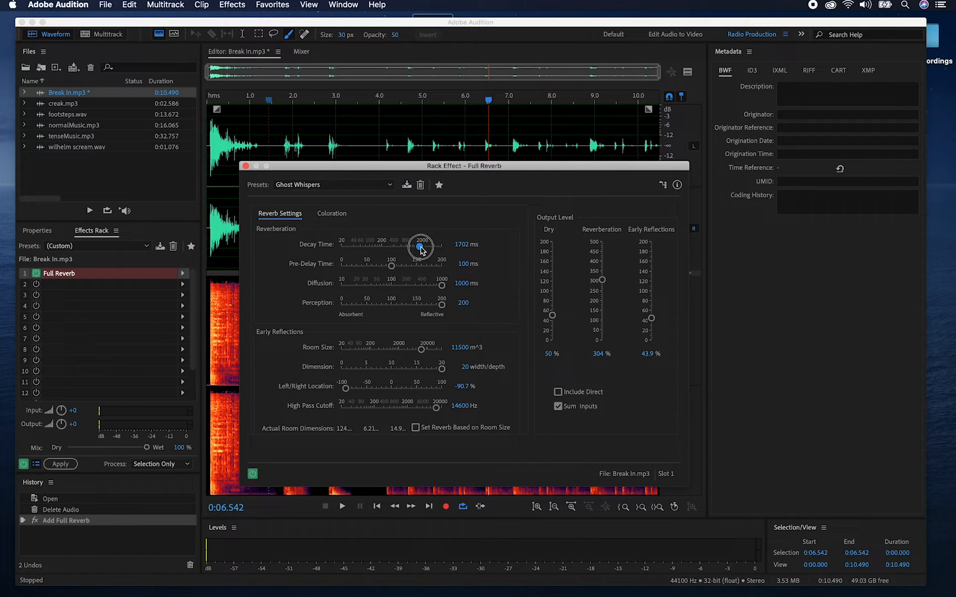
{"action": "mouse_move", "coordinate": [421, 247]}
{"action": "left_mouse_down"}
{"action": "mouse_move", "coordinate": [365, 248]}
{"action": "mouse_move", "coordinate": [413, 266]}
{"action": "left_mouse_up"}
{"action": "key", "text": "space"}
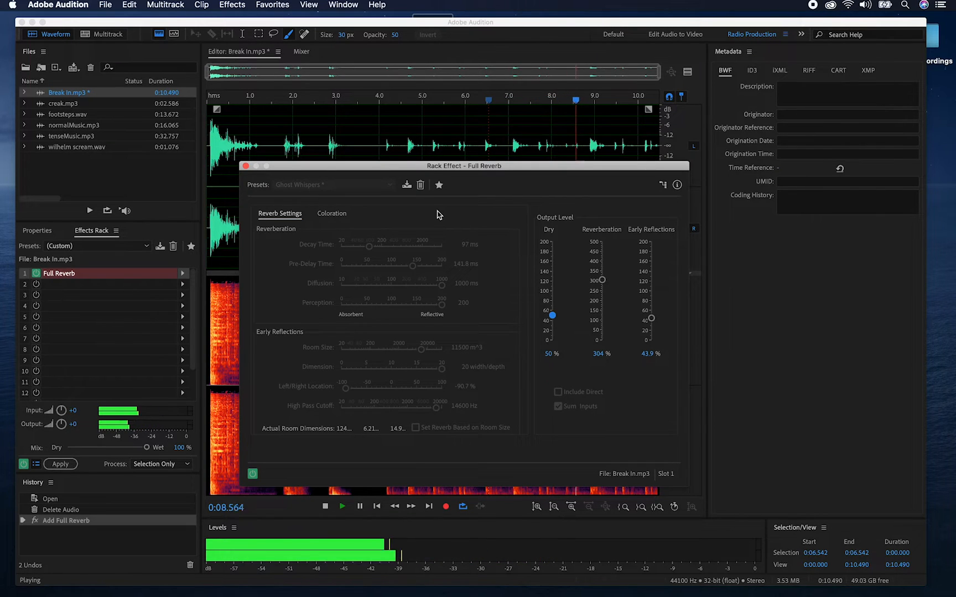
{"action": "key", "text": "space"}
{"action": "left_click", "coordinate": [246, 166]}
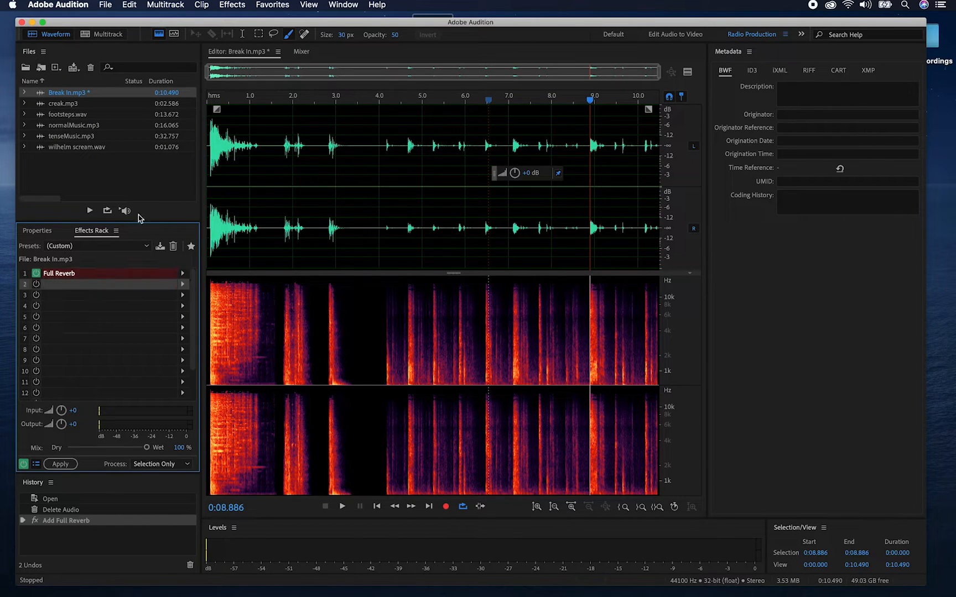
Add an FFT Filter to the second effects rack slot and look through its presets, keeping the custom curve
{"action": "left_click", "coordinate": [183, 284]}
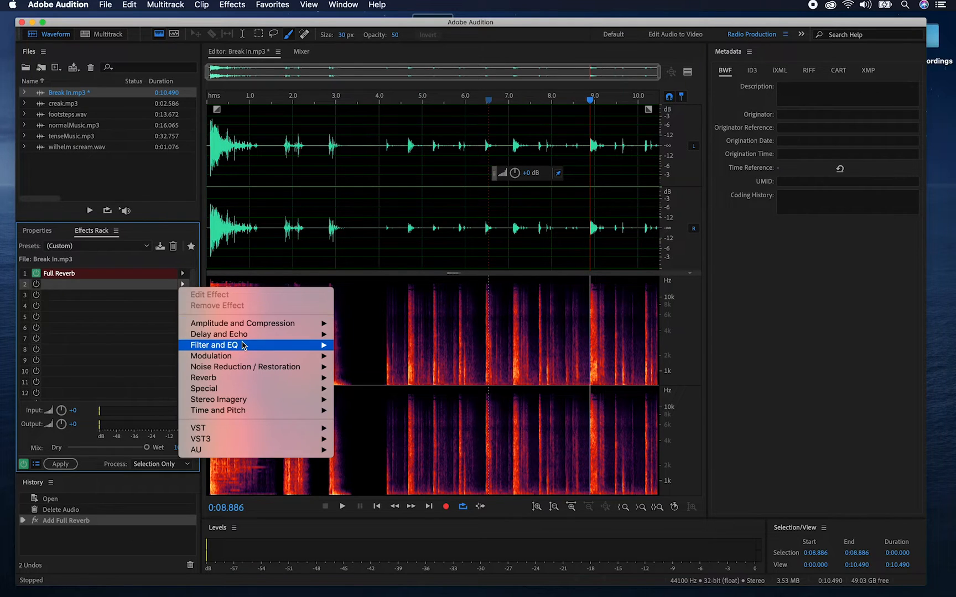
{"action": "mouse_move", "coordinate": [250, 343]}
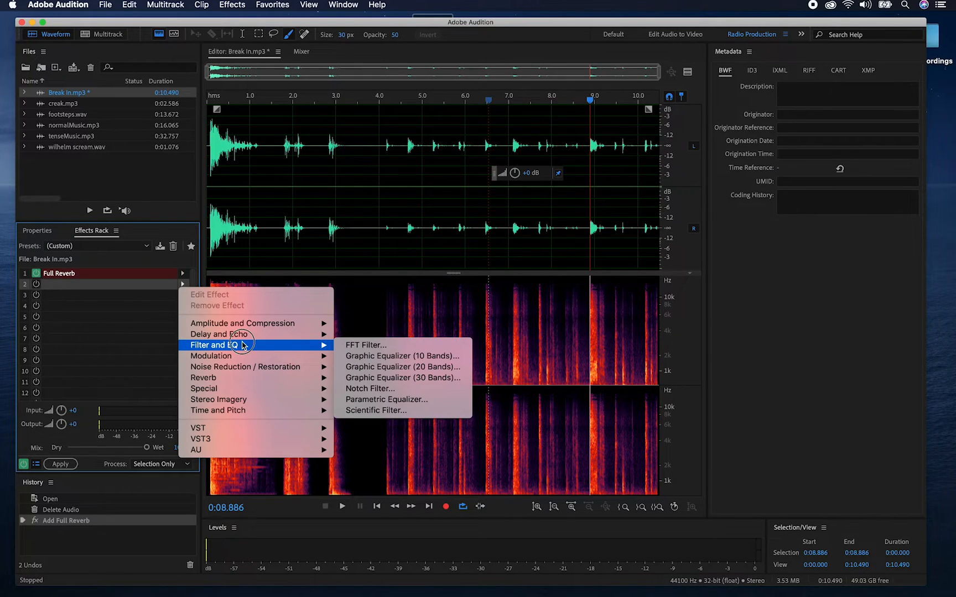
{"action": "left_click", "coordinate": [380, 345]}
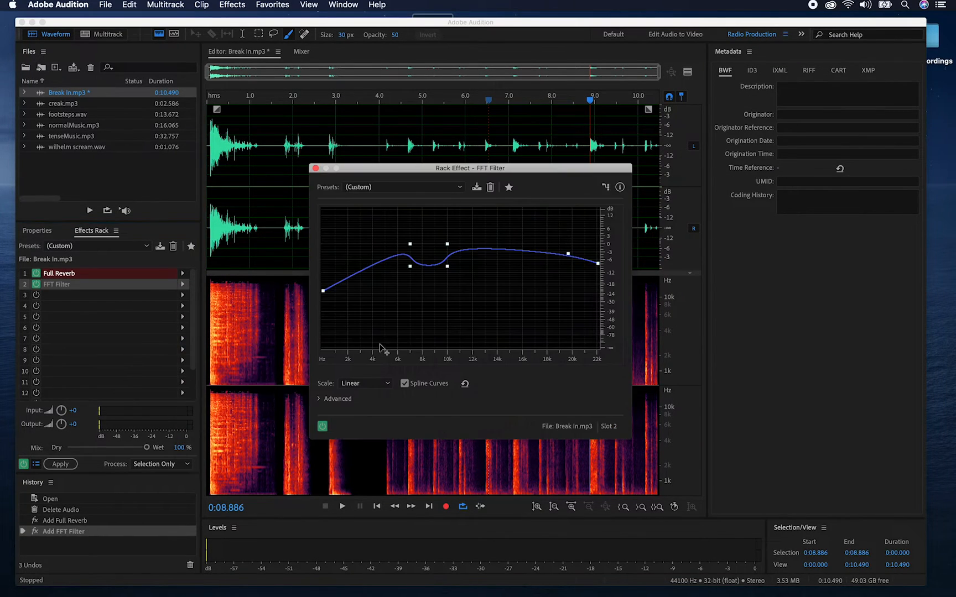
{"action": "left_click", "coordinate": [458, 188]}
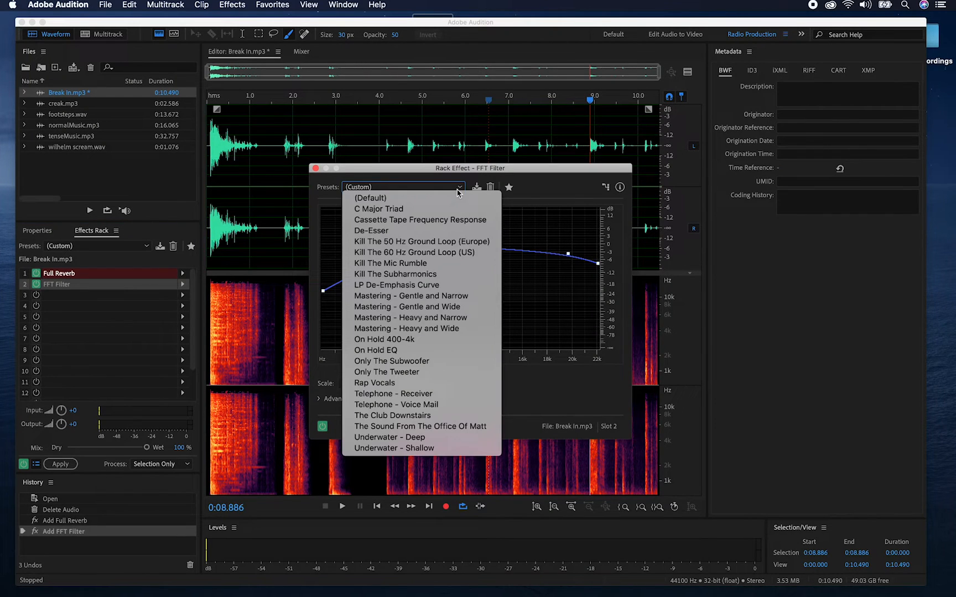
{"action": "left_click", "coordinate": [458, 191]}
Deepen the FFT Filter curve's dip at about 7 and 10 kHz, lower its point near 19 kHz while previewing, and close the filter
{"action": "left_click_drag", "start_coordinate": [409, 267], "coordinate": [410, 318]}
{"action": "left_click_drag", "start_coordinate": [448, 268], "coordinate": [448, 308]}
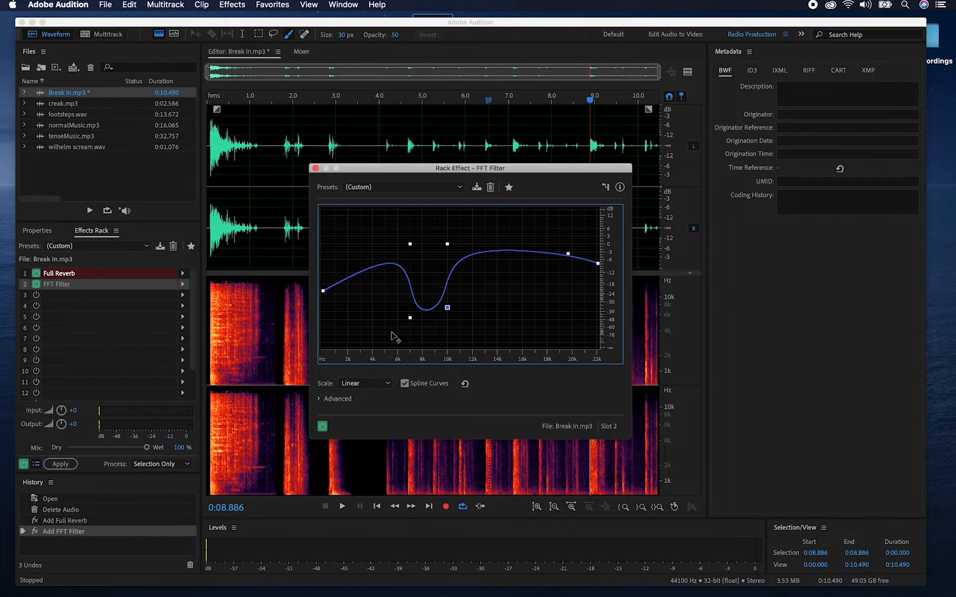
{"action": "key", "text": "space"}
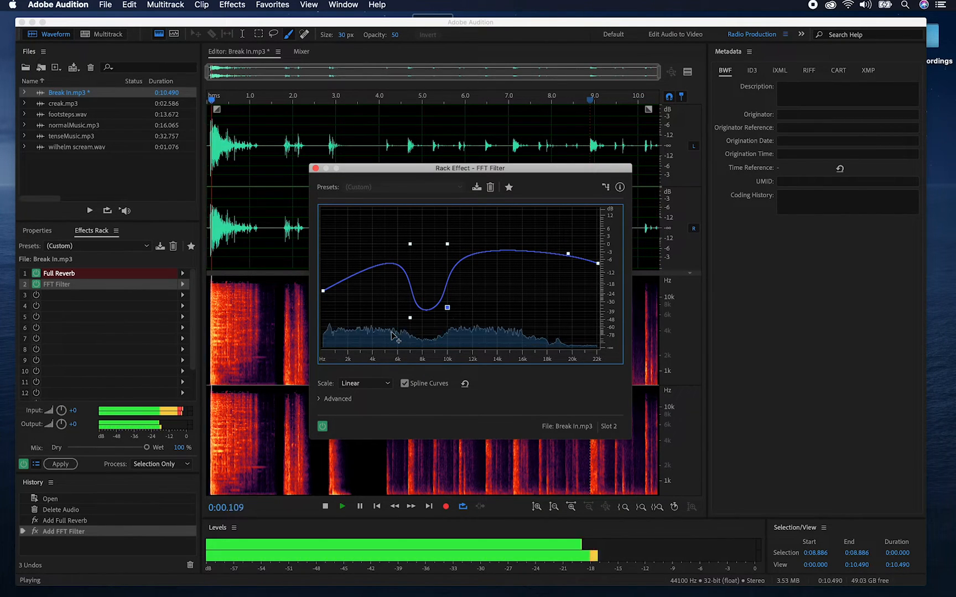
{"action": "left_click_drag", "start_coordinate": [569, 254], "coordinate": [556, 268]}
{"action": "key", "text": "space"}
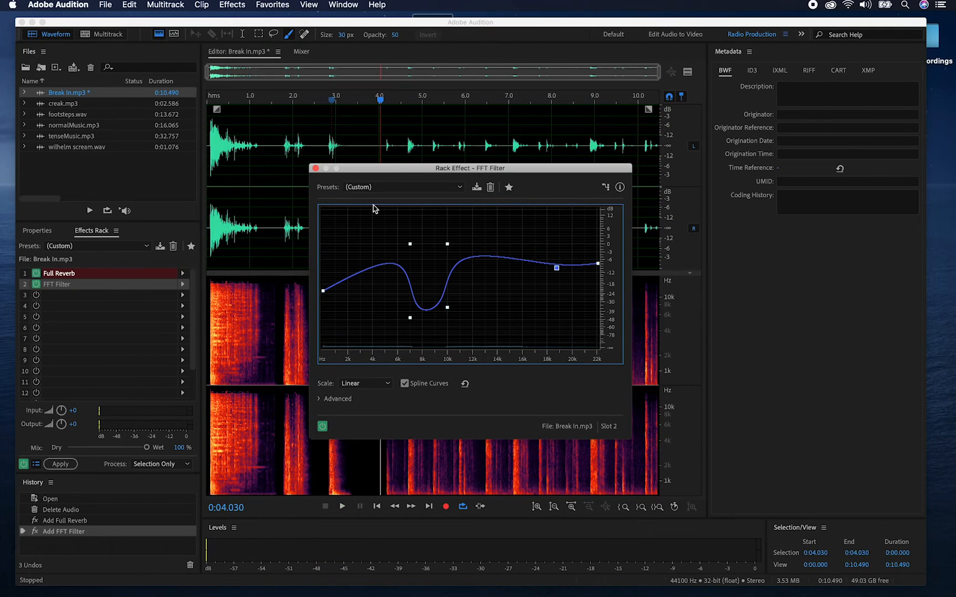
{"action": "left_click", "coordinate": [315, 168]}
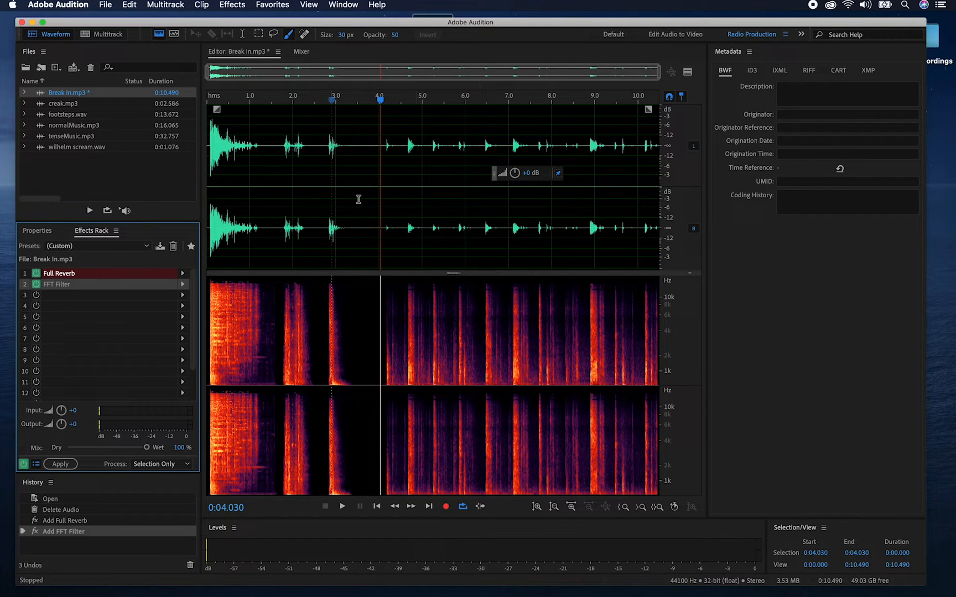
Apply the effects rack to Break In.mp3 and play the first few seconds of the processed audio
{"action": "left_click", "coordinate": [61, 465]}
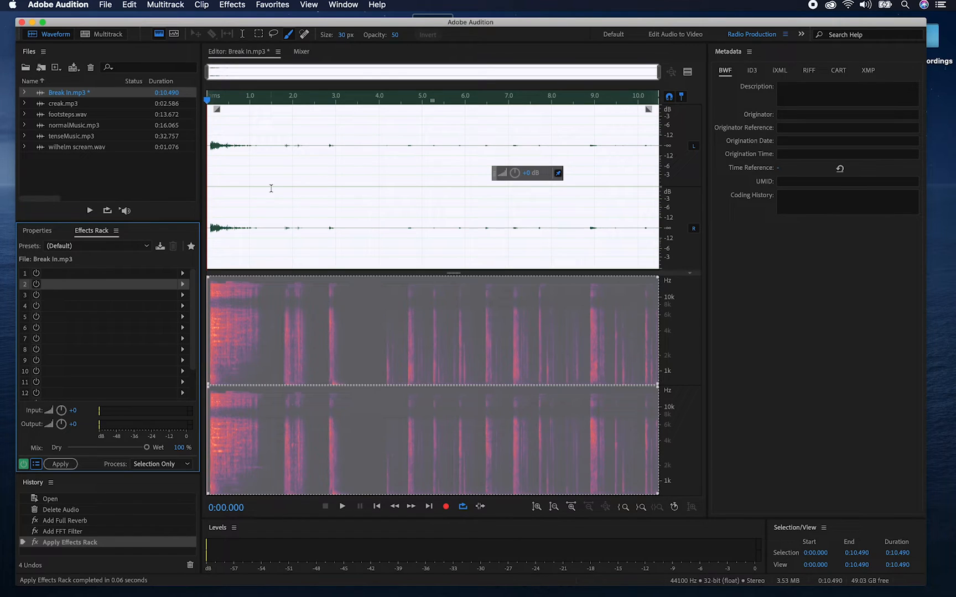
{"action": "key", "text": "space"}
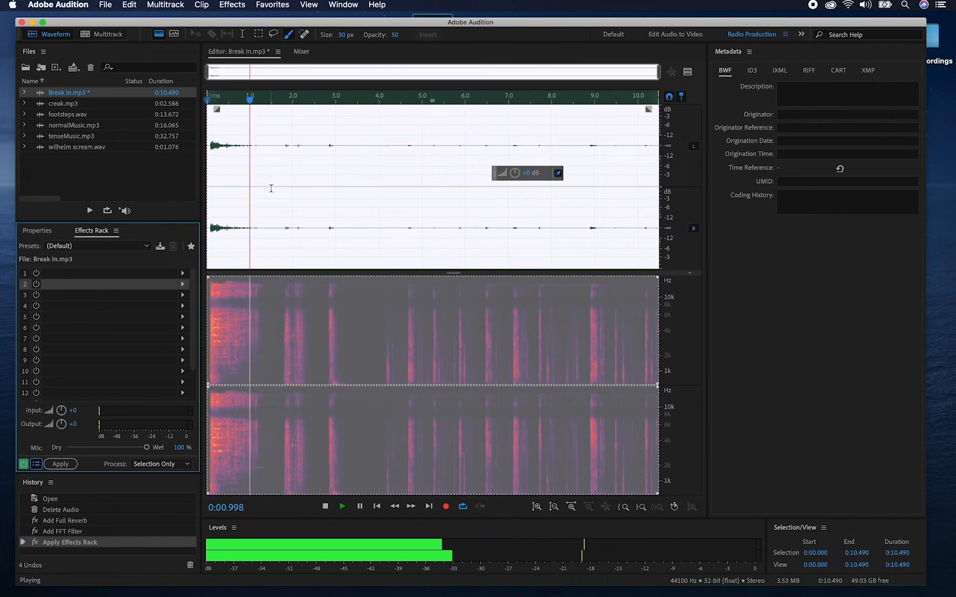
{"action": "key", "text": "space"}
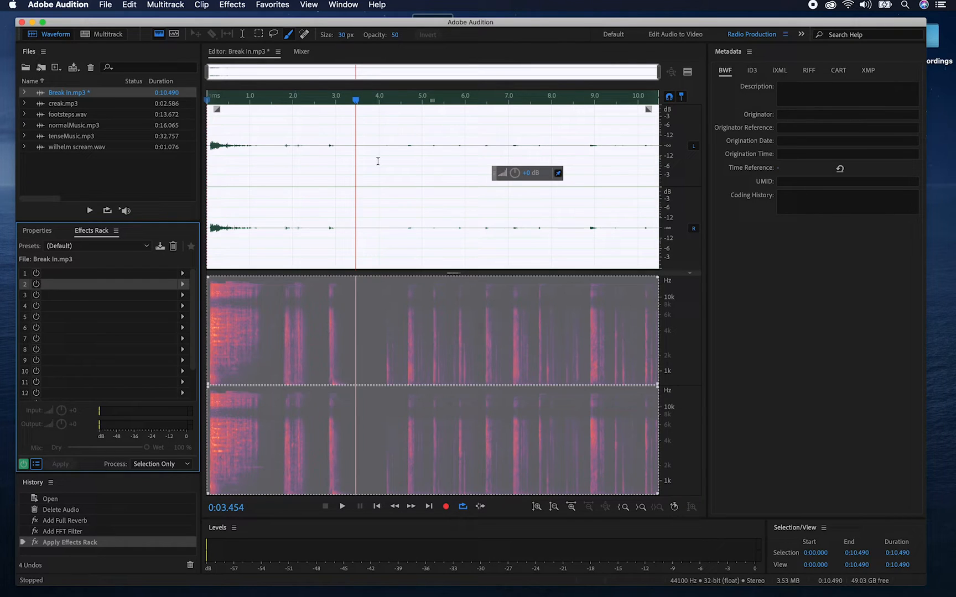
{"action": "key", "text": "super+z"}
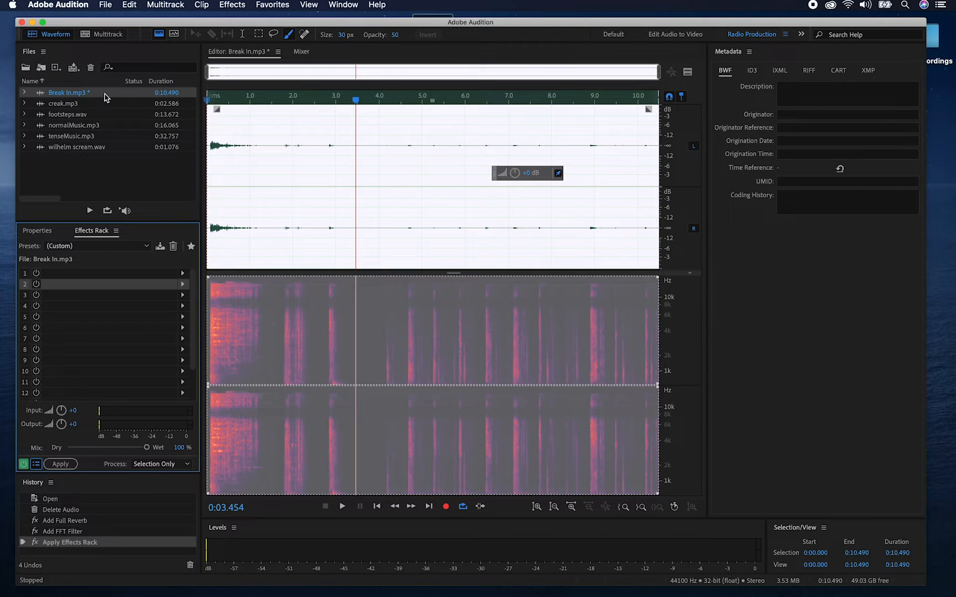
Save the processed clip as a new MP3 named Break In - modified.mp3, accepting the compressed format
{"action": "left_click", "coordinate": [106, 5]}
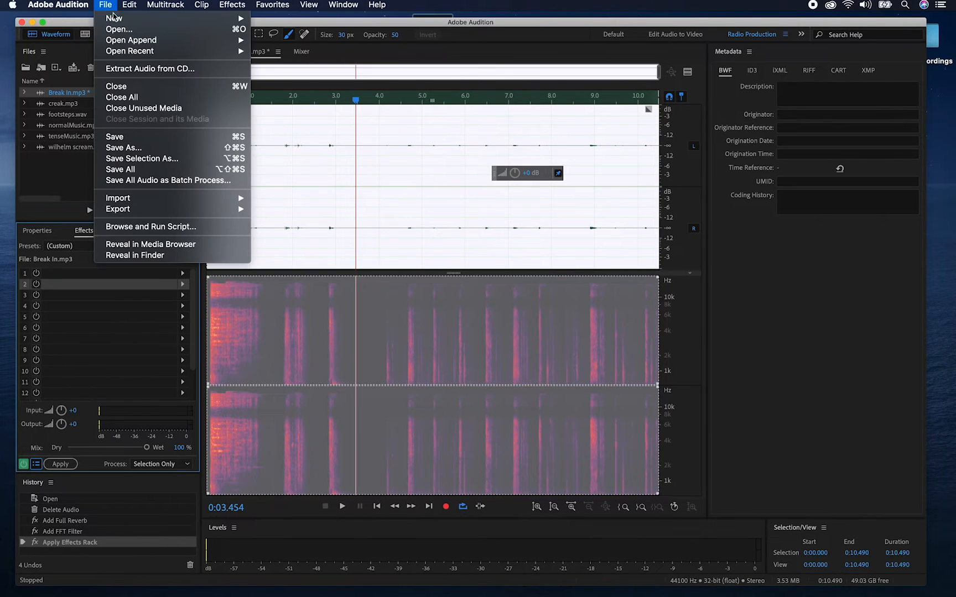
{"action": "left_click", "coordinate": [132, 148]}
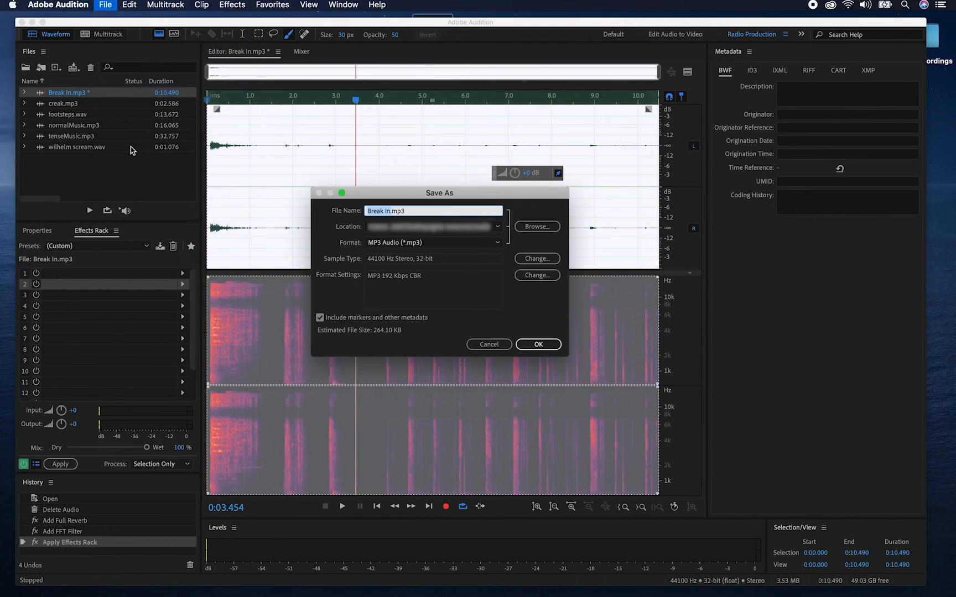
{"action": "key", "text": "Right"}
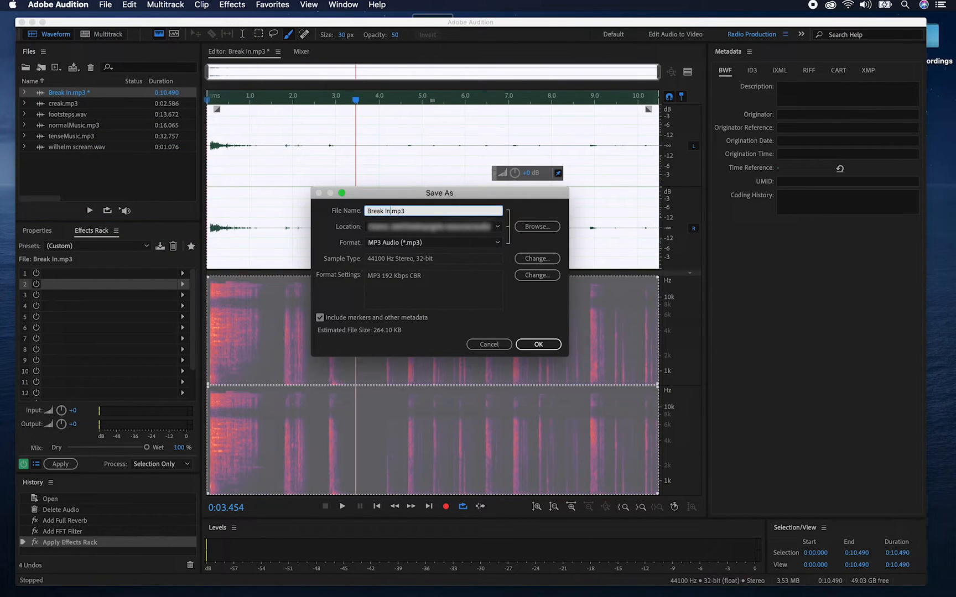
{"action": "type", "text": "- modified"}
{"action": "left_click", "coordinate": [537, 344]}
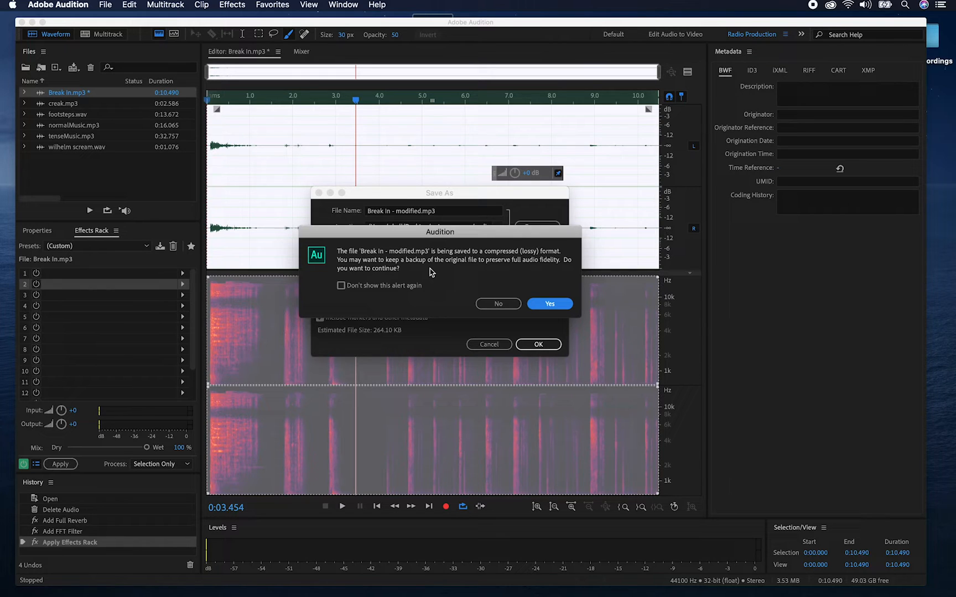
{"action": "left_click", "coordinate": [550, 305]}
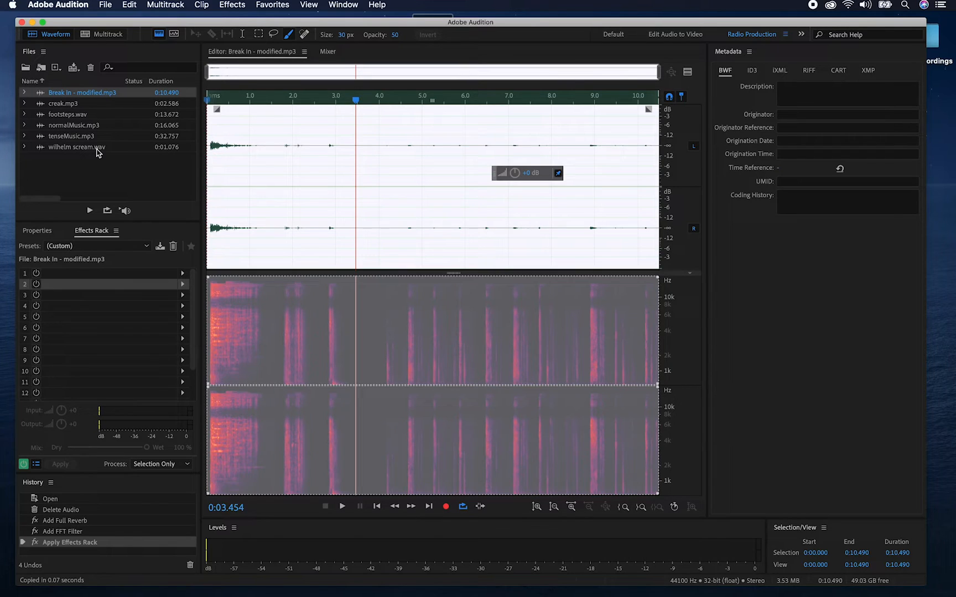
Create a multitrack session named my audio in the audio project folder, with a 44100 Hz sample rate and stereo master
{"action": "left_click", "coordinate": [107, 35]}
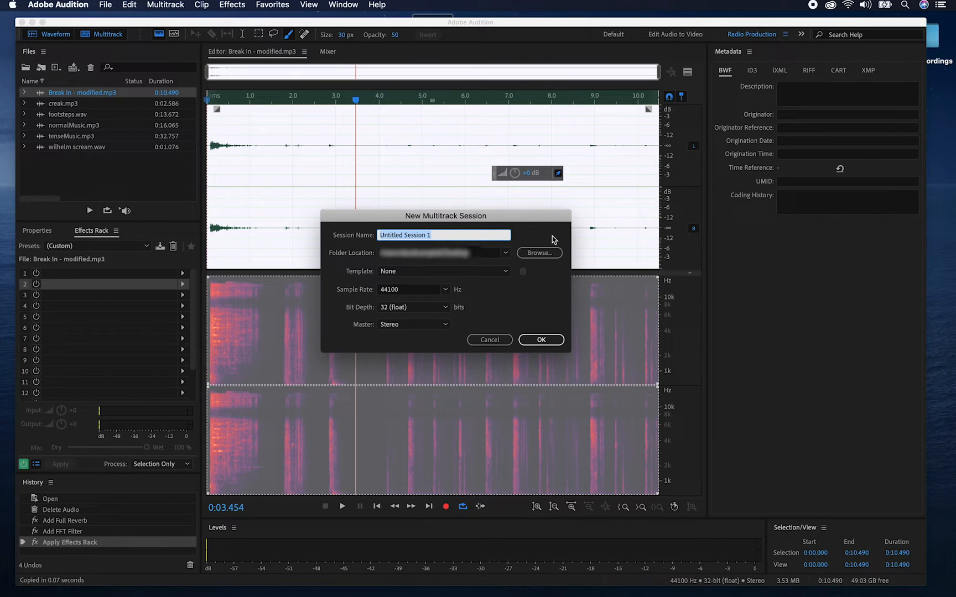
{"action": "type", "text": "my audio"}
{"action": "left_click", "coordinate": [541, 253]}
{"action": "left_click", "coordinate": [783, 492]}
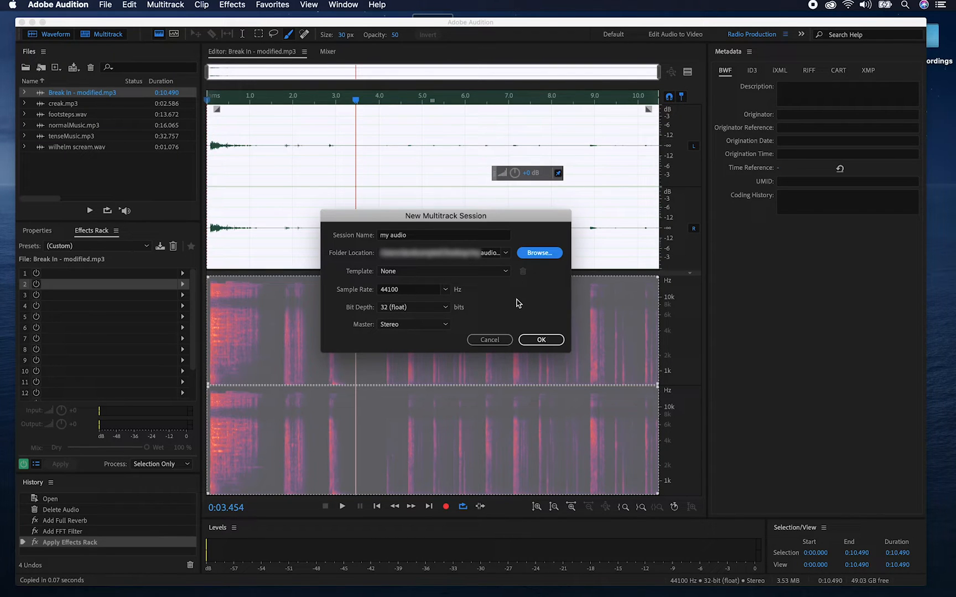
{"action": "left_click", "coordinate": [541, 342]}
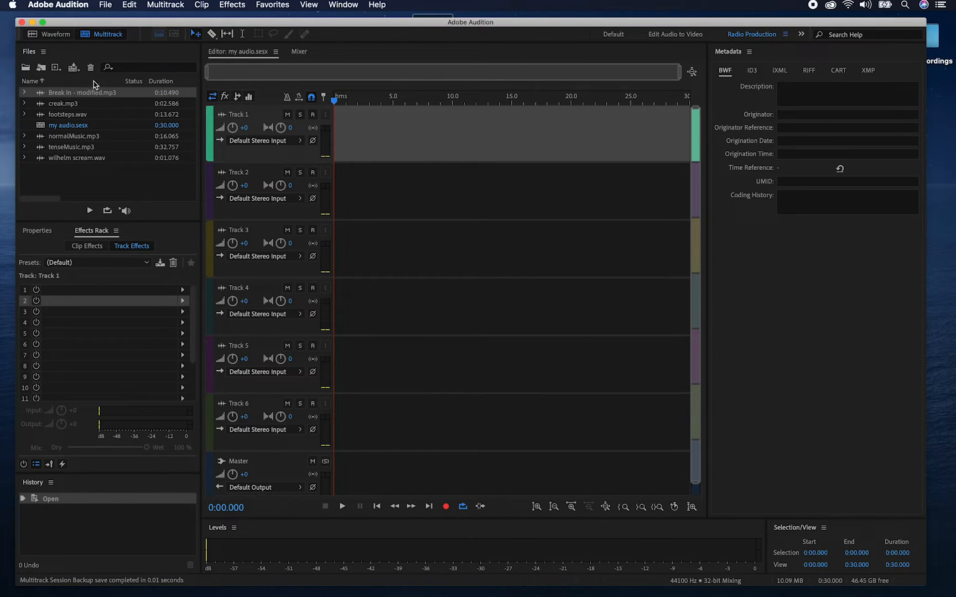
Place normalMusic.mp3 at the start of Track 1 and play its first few seconds
{"action": "left_click", "coordinate": [75, 129]}
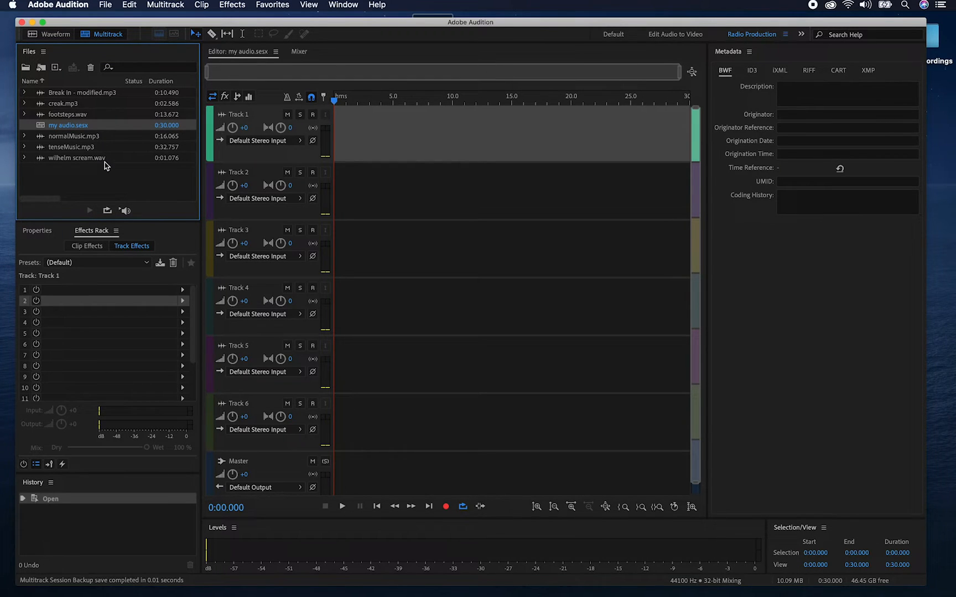
{"action": "left_click_drag", "start_coordinate": [68, 136], "coordinate": [336, 145]}
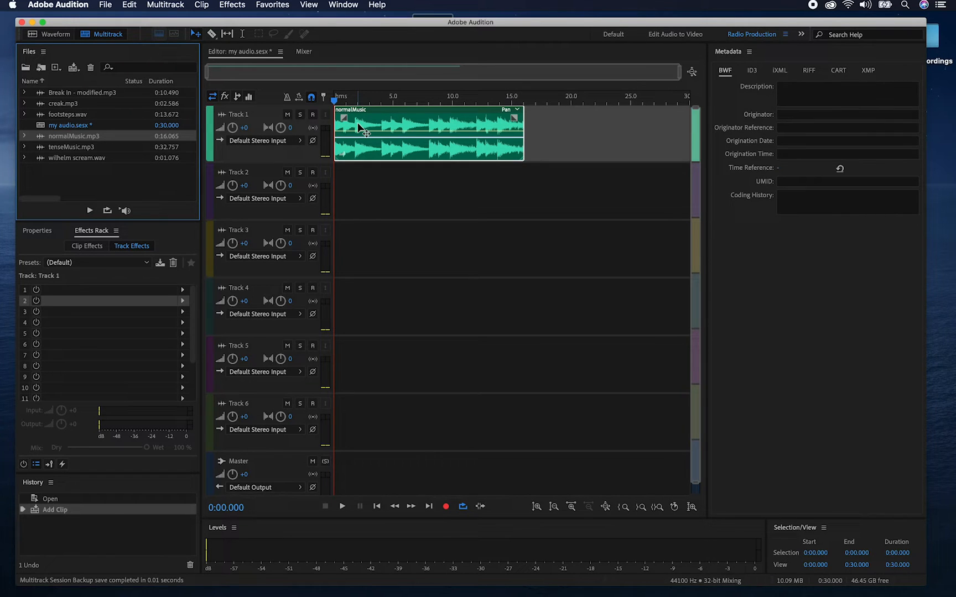
{"action": "key", "text": "space"}
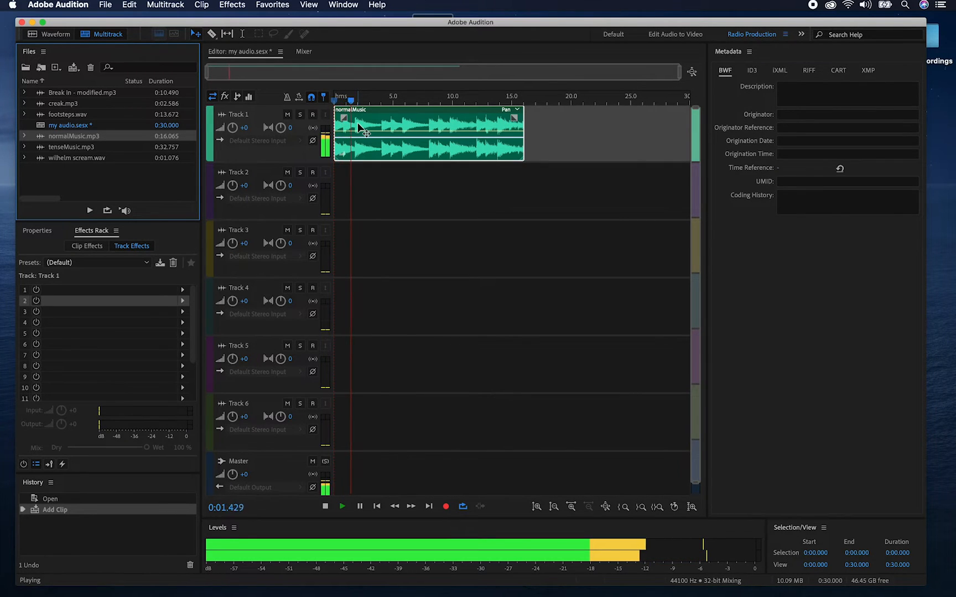
{"action": "key", "text": "space"}
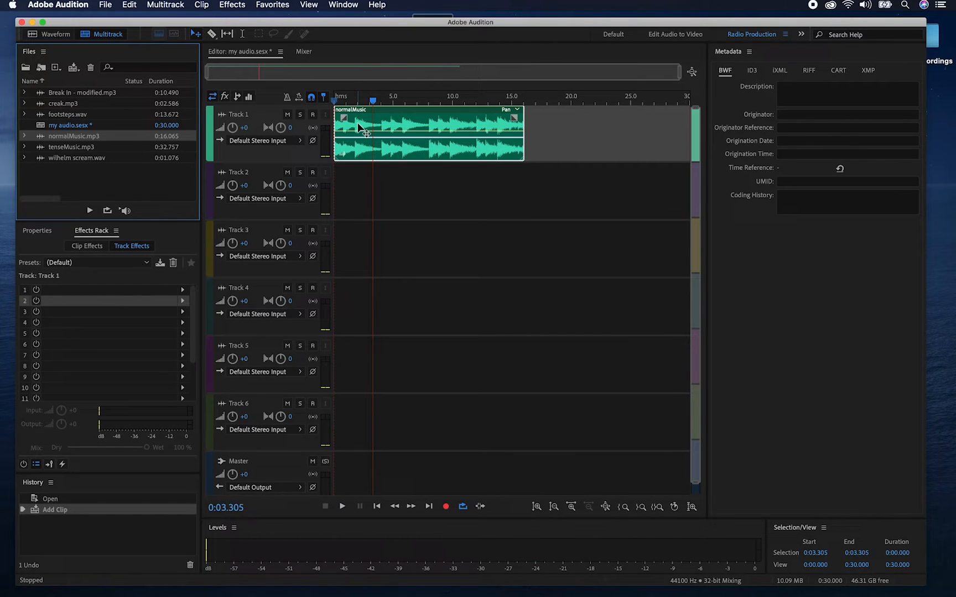
Lower Track 1's volume to -15.6 dB, playing the music from the beginning to hear the level
{"action": "left_click", "coordinate": [232, 126]}
{"action": "left_click_drag", "start_coordinate": [231, 126], "coordinate": [183, 128]}
{"action": "left_click_drag", "start_coordinate": [373, 100], "coordinate": [334, 105]}
{"action": "key", "text": "space"}
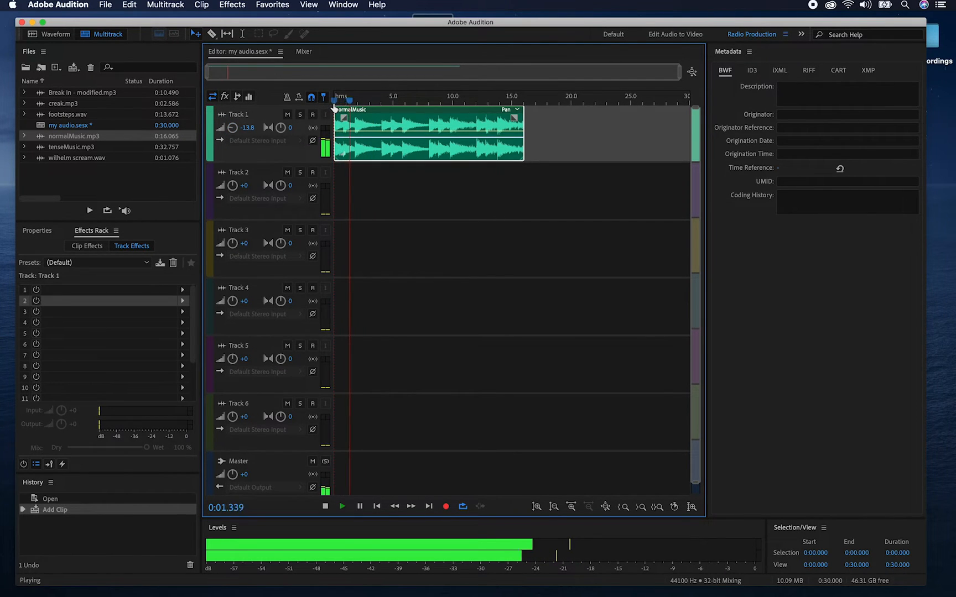
{"action": "key", "text": "space"}
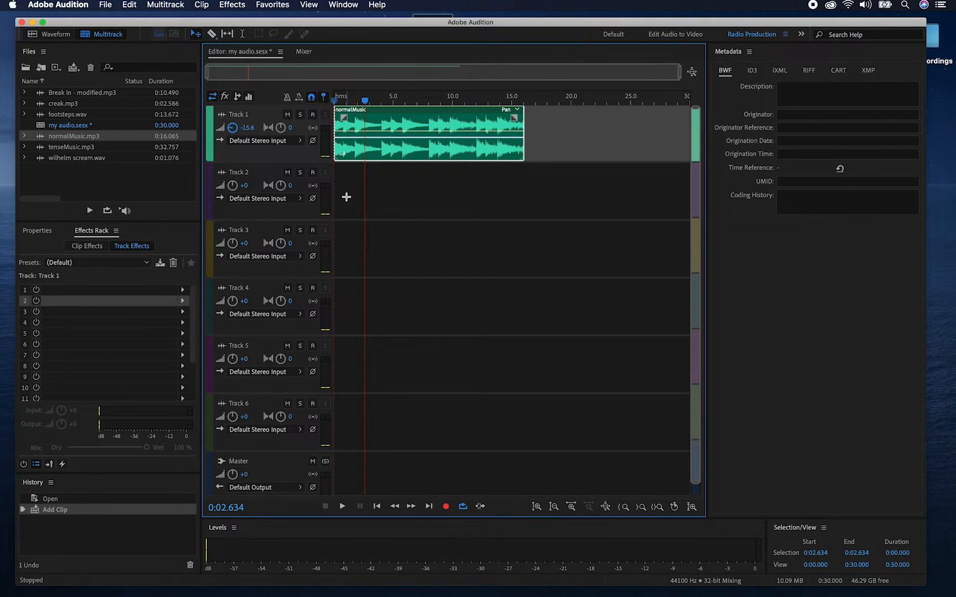
Add tenseMusic.mp3 to Track 1 directly after the normalMusic clip and play across the join from about 15 s
{"action": "left_click", "coordinate": [56, 148]}
{"action": "left_click_drag", "start_coordinate": [55, 148], "coordinate": [527, 134]}
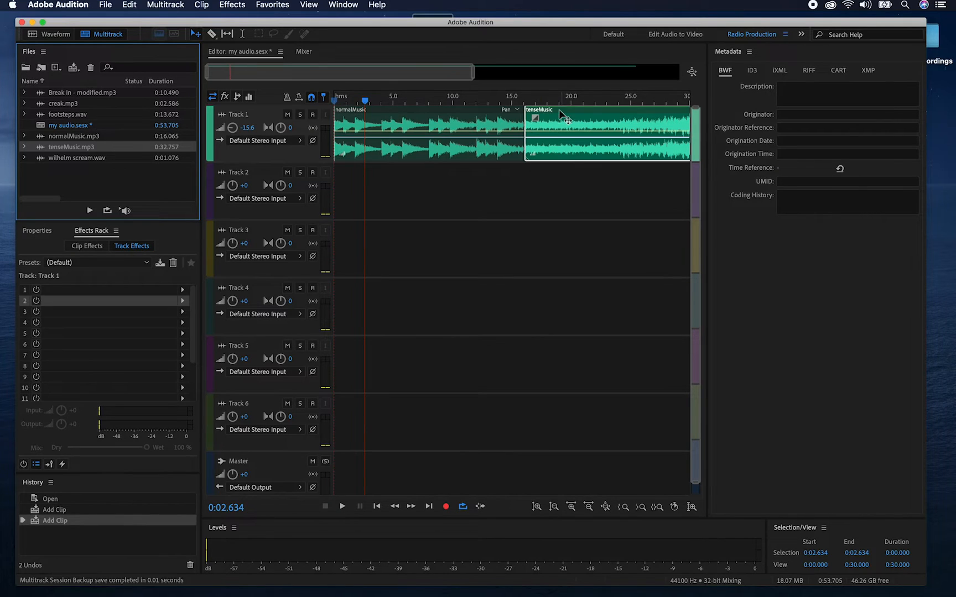
{"action": "left_click", "coordinate": [512, 100]}
{"action": "key", "text": "space"}
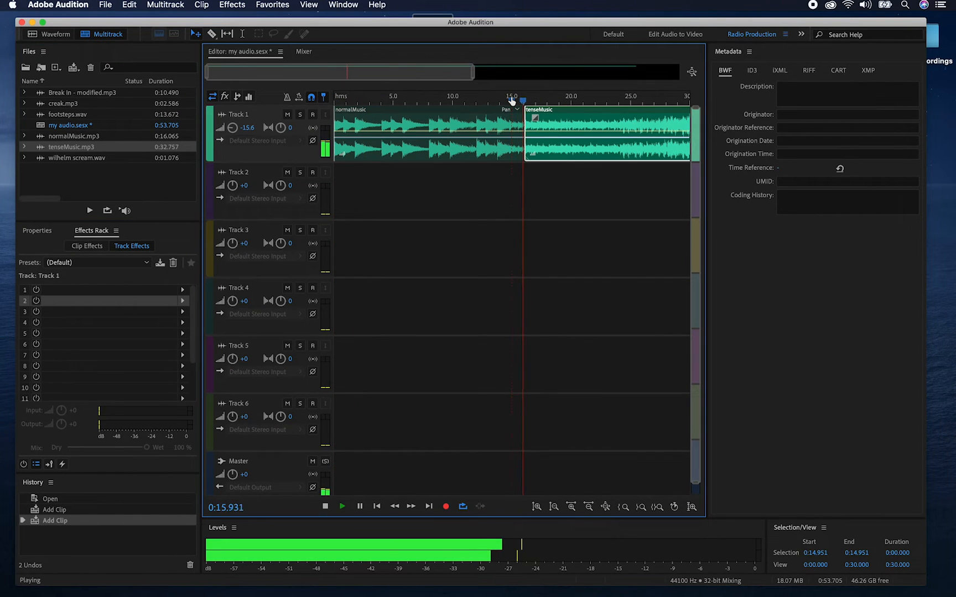
{"action": "key", "text": "space"}
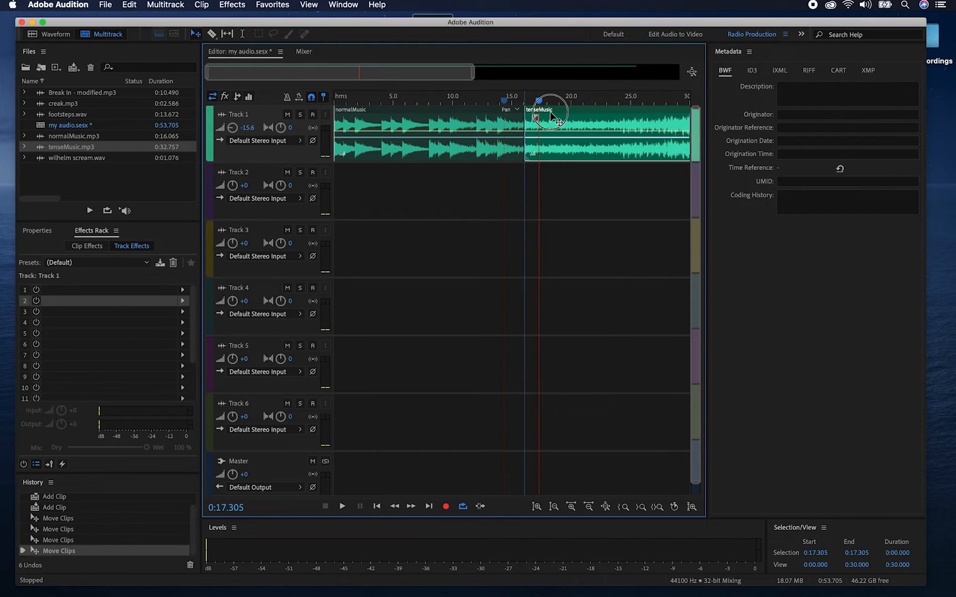
Overlap the start of tenseMusic with the end of normalMusic by about 1 s to crossfade them, and play the transition
{"action": "left_click", "coordinate": [551, 113]}
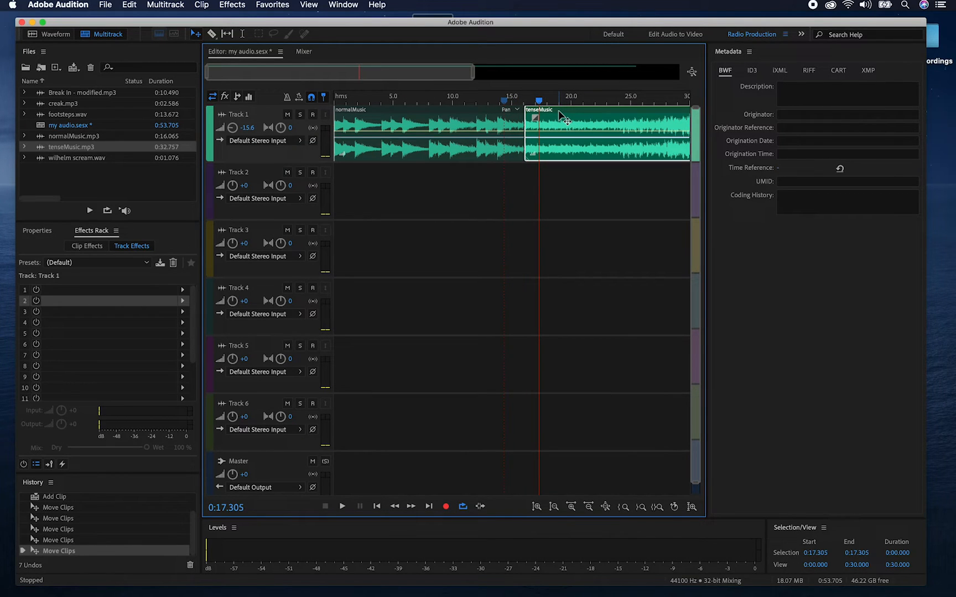
{"action": "left_click", "coordinate": [559, 111]}
{"action": "left_click_drag", "start_coordinate": [554, 116], "coordinate": [505, 99]}
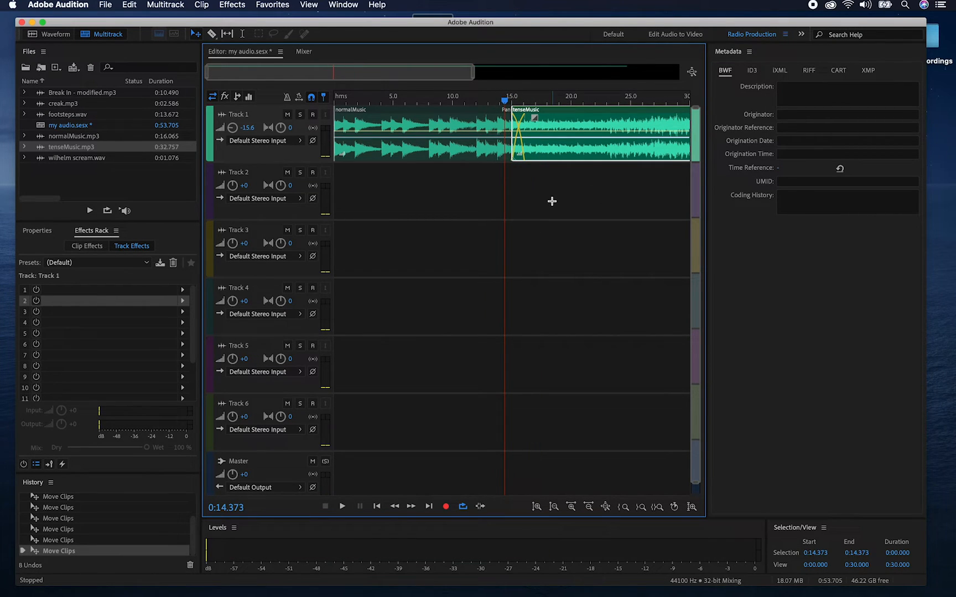
{"action": "key", "text": "space"}
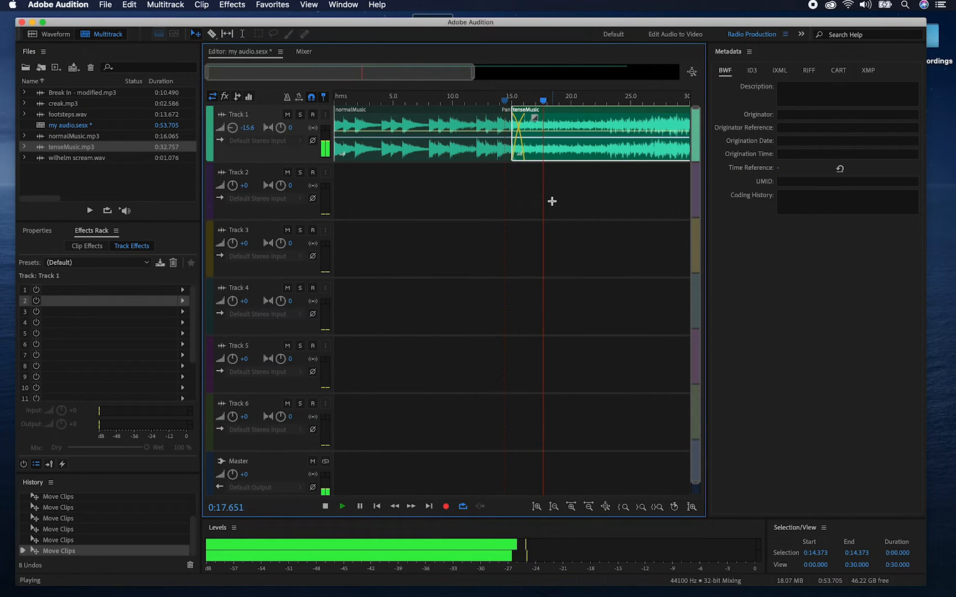
{"action": "key", "text": "space"}
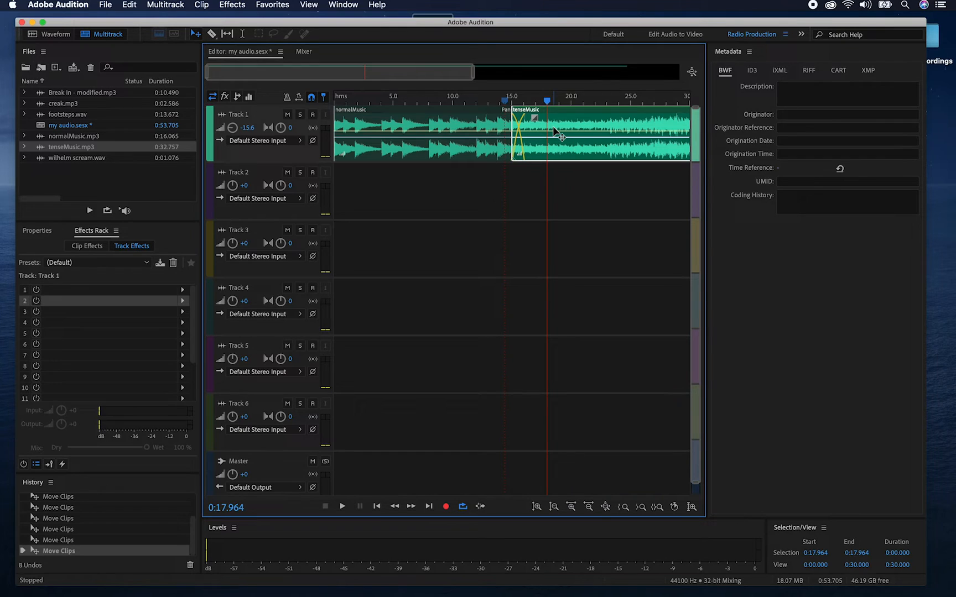
Place Break In - modified.mp3 on Track 2 at about 1.8 s and play the mix from the start
{"action": "left_click_drag", "start_coordinate": [546, 103], "coordinate": [333, 102]}
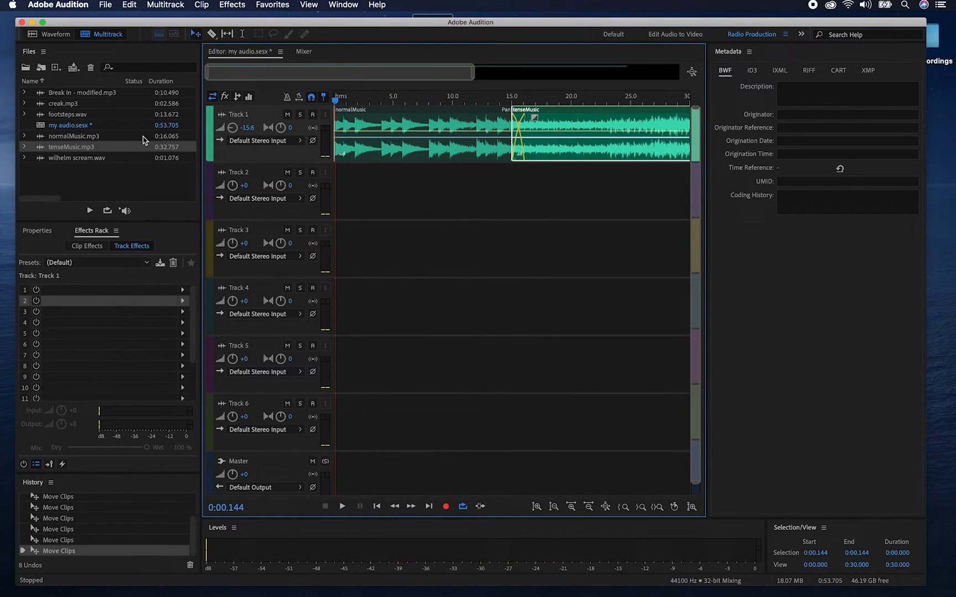
{"action": "left_click_drag", "start_coordinate": [44, 94], "coordinate": [354, 180]}
{"action": "key", "text": "space"}
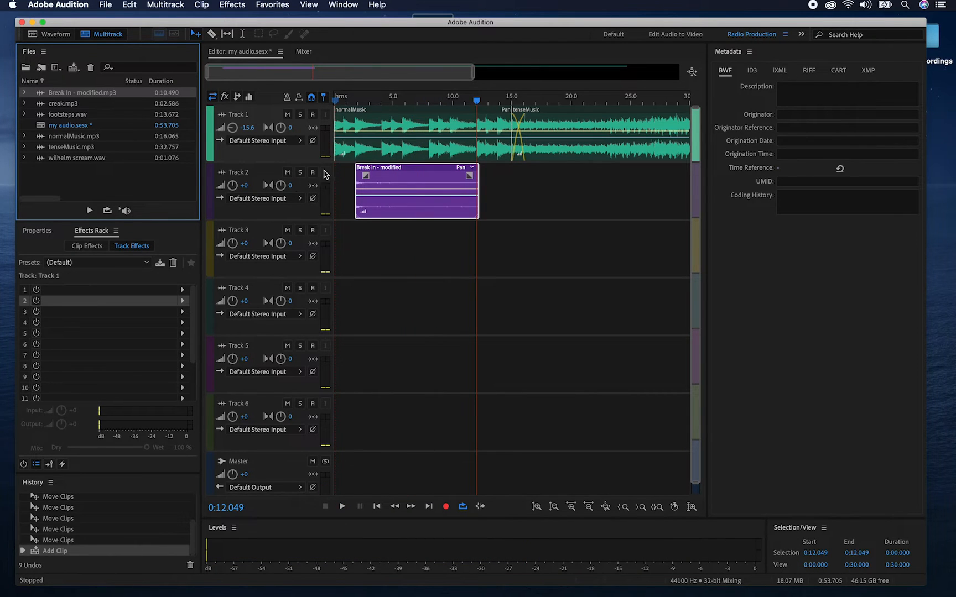
Add footsteps.wav to Track 2 as a copy conformed to the session's sample rate, directly after the Break In - modified clip
{"action": "left_click_drag", "start_coordinate": [41, 115], "coordinate": [512, 190]}
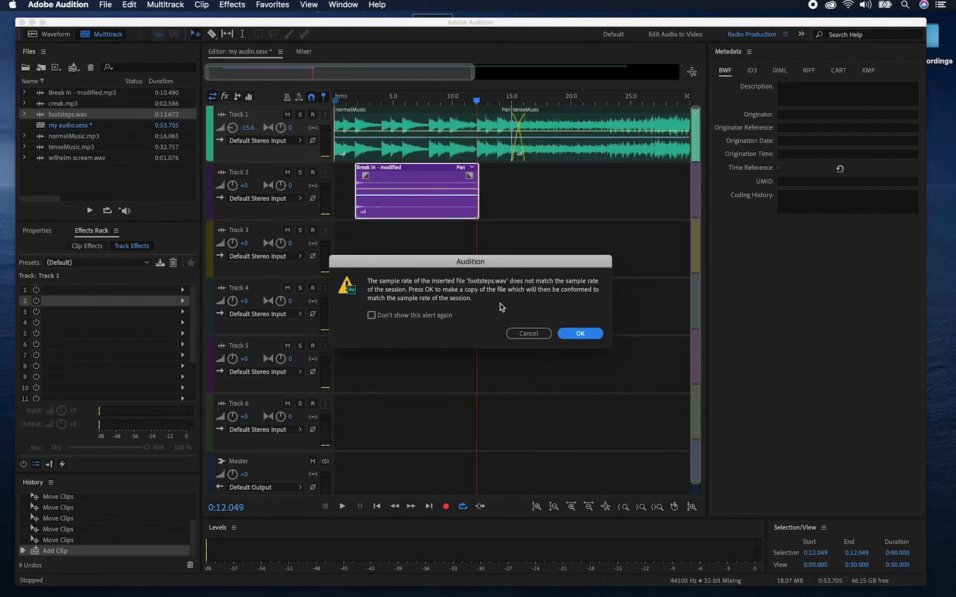
{"action": "left_click", "coordinate": [580, 333]}
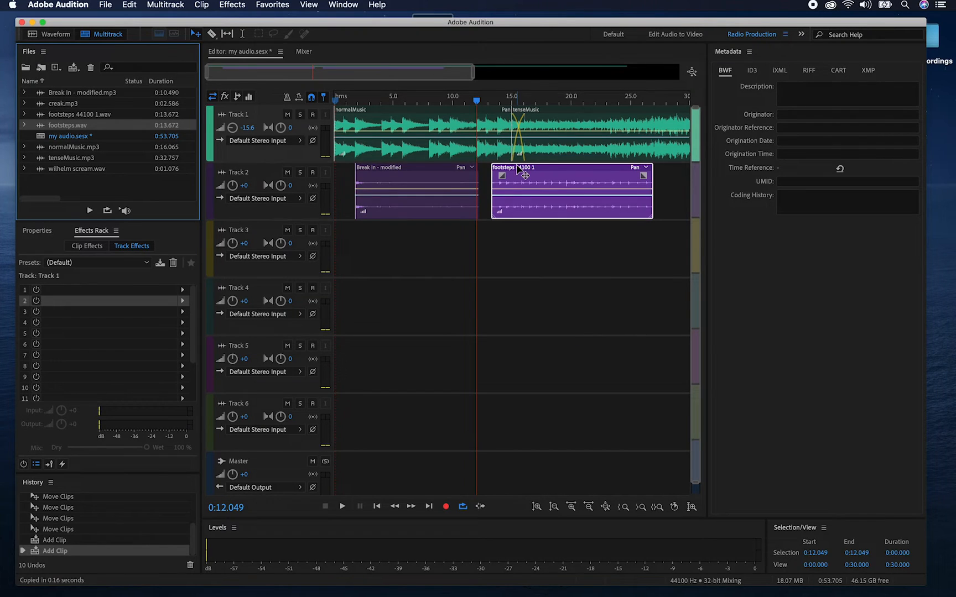
{"action": "left_click_drag", "start_coordinate": [511, 168], "coordinate": [505, 169]}
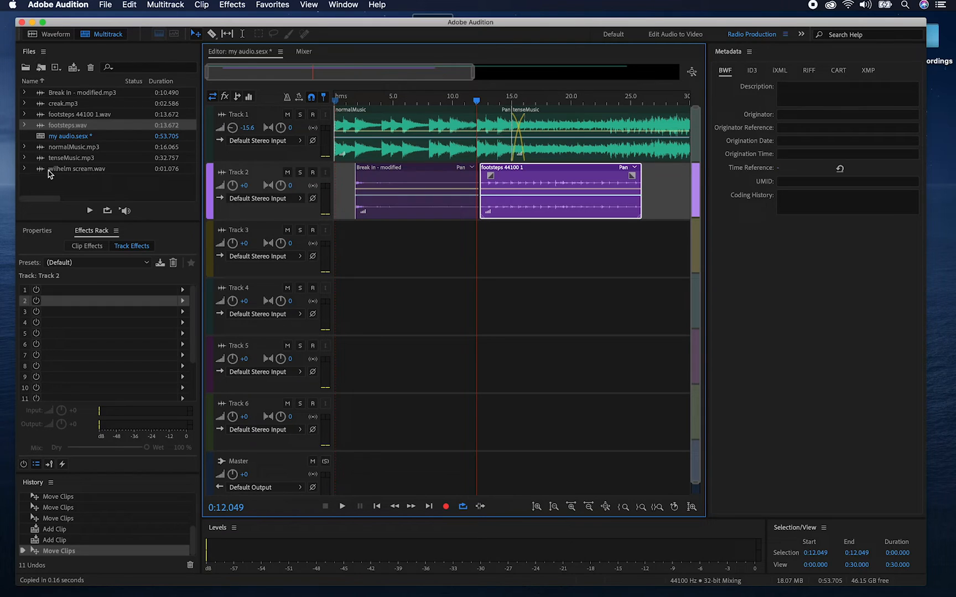
Add creak.mp3 at about 11 s and wilhelm scream.wav at about 15 s on Track 3, and play from about 9.5 s
{"action": "left_click_drag", "start_coordinate": [44, 108], "coordinate": [462, 271]}
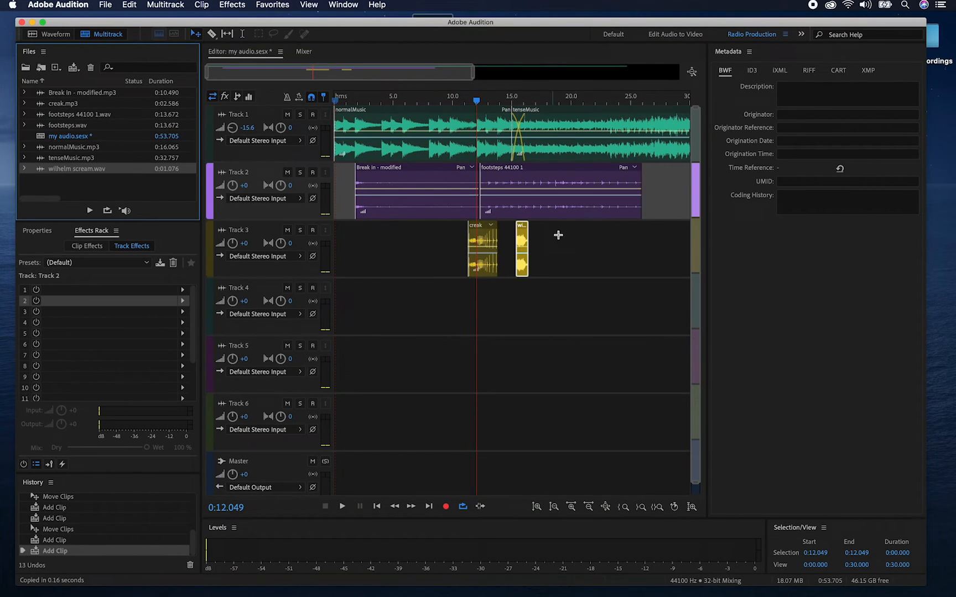
{"action": "left_click", "coordinate": [530, 198]}
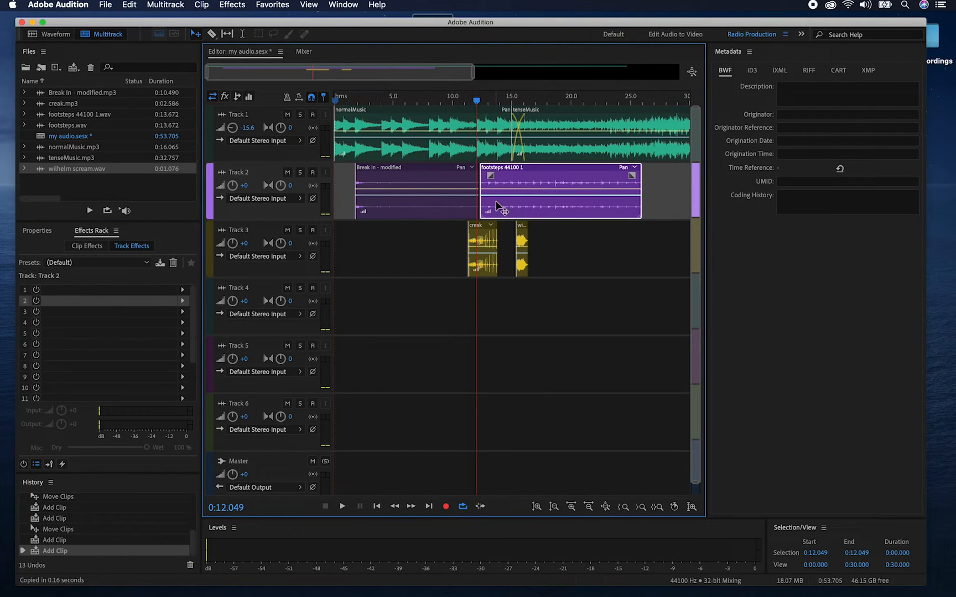
{"action": "left_click", "coordinate": [477, 101]}
{"action": "left_click_drag", "start_coordinate": [476, 103], "coordinate": [448, 103]}
{"action": "key", "text": "space"}
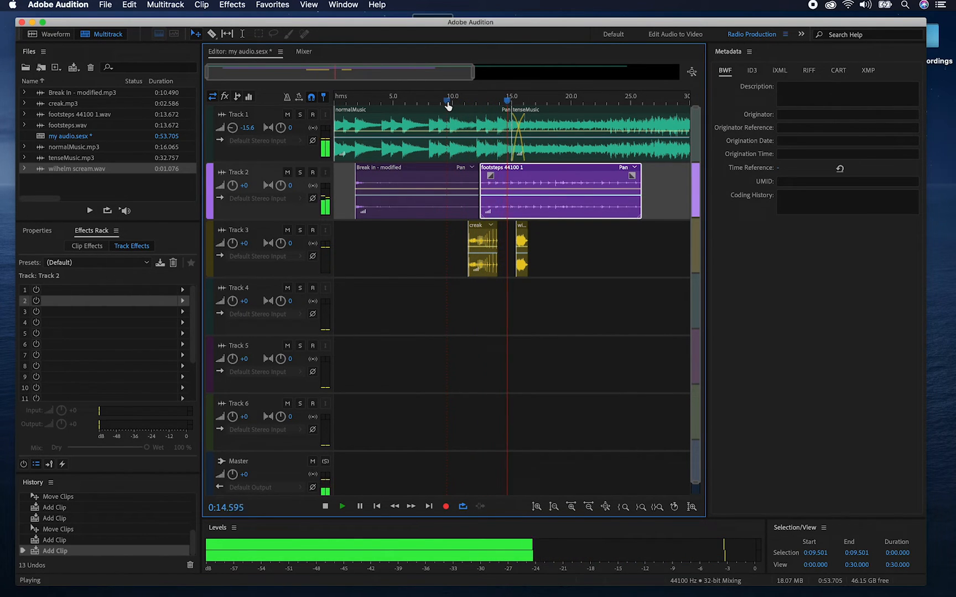
{"action": "key", "text": "space"}
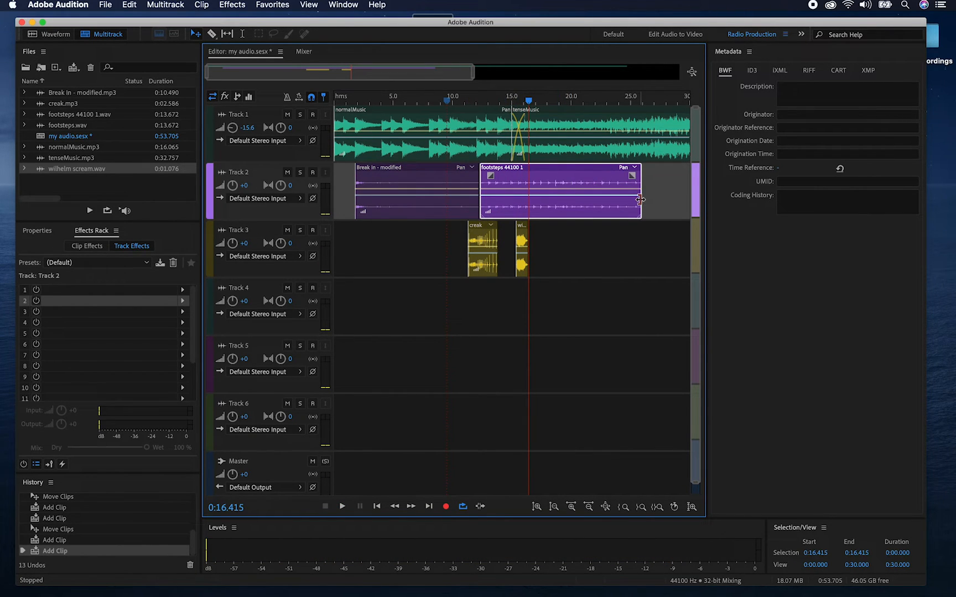
Trim the footsteps clip's end to about 16 s and separate the Break In - modified clip's portion after about 8 s with the Razor
{"action": "left_click_drag", "start_coordinate": [640, 186], "coordinate": [523, 193]}
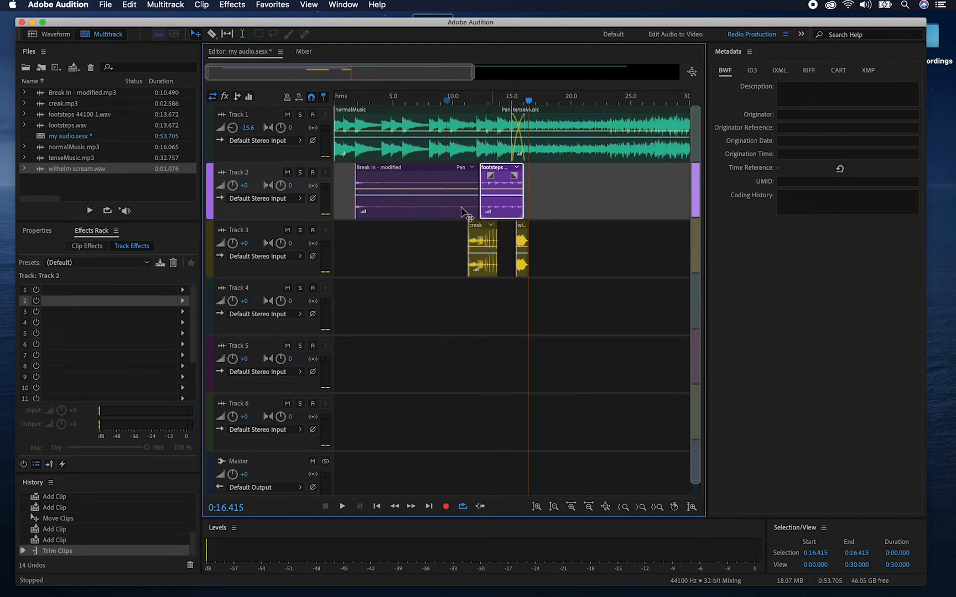
{"action": "left_click", "coordinate": [211, 34]}
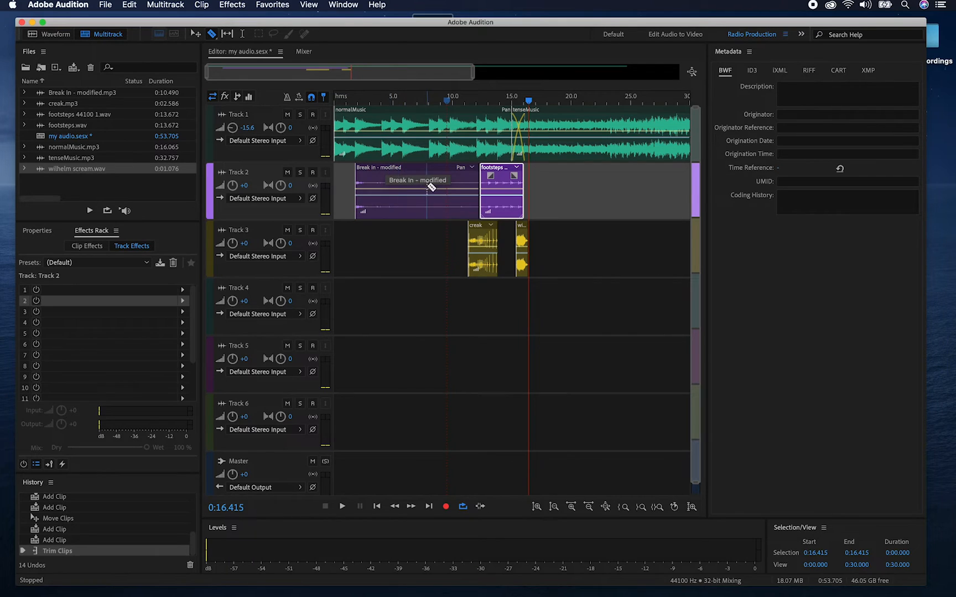
{"action": "left_click", "coordinate": [427, 186]}
{"action": "left_click", "coordinate": [198, 34]}
{"action": "left_click", "coordinate": [460, 175]}
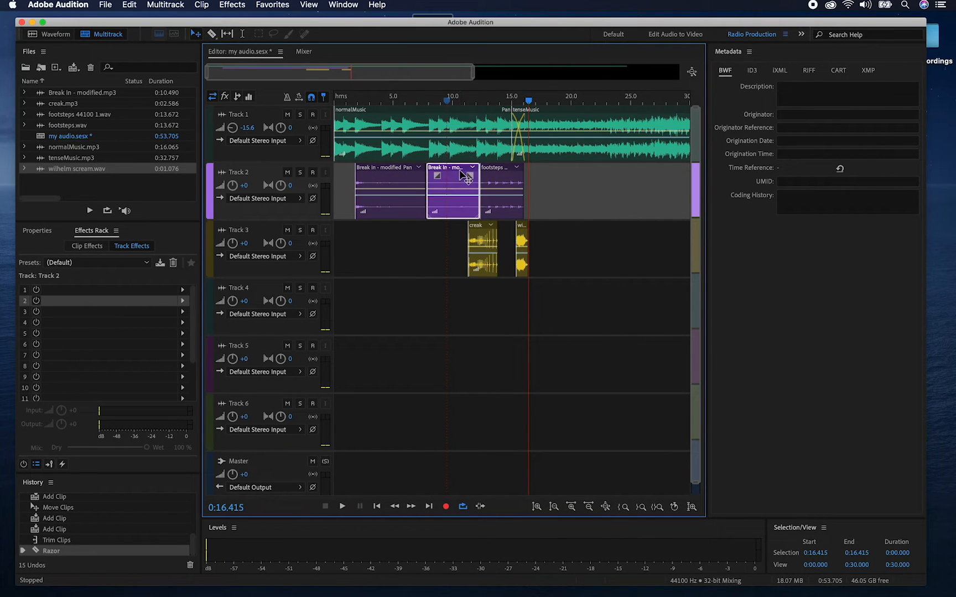
{"action": "left_click_drag", "start_coordinate": [459, 172], "coordinate": [570, 173]}
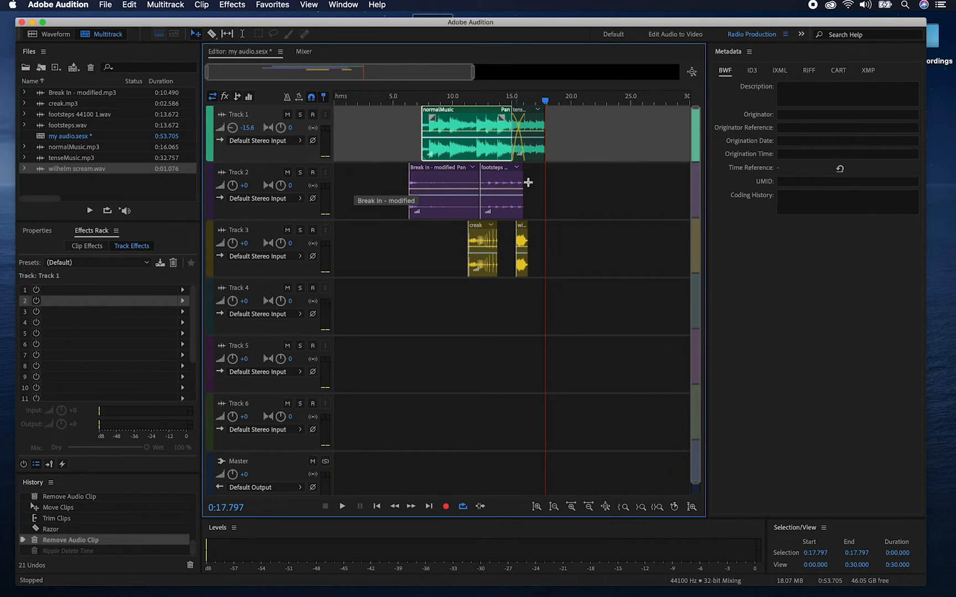
Move all the clips together so Break In - modified starts at 0 s, and return the playhead to the session start
{"action": "left_click_drag", "start_coordinate": [581, 119], "coordinate": [407, 241]}
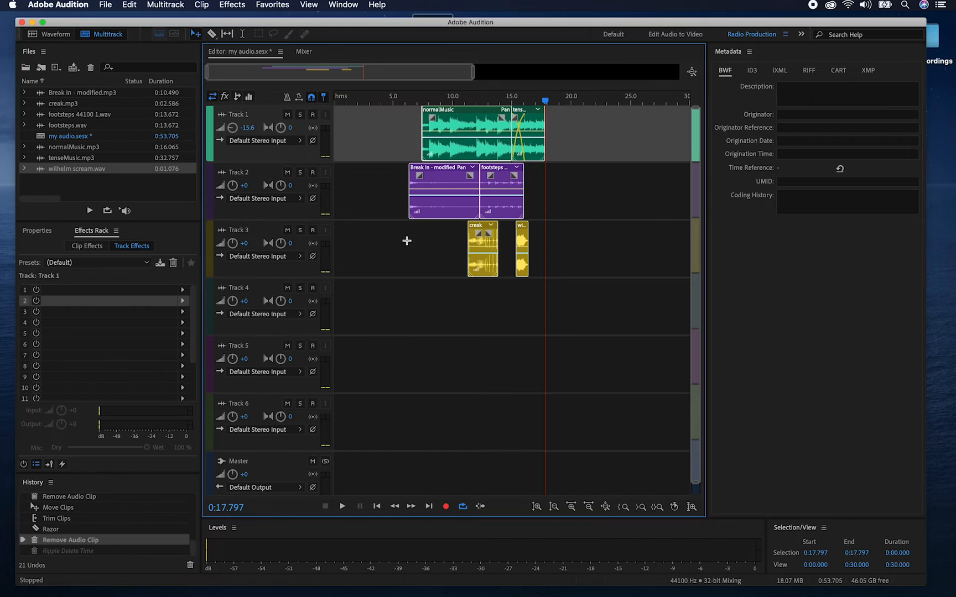
{"action": "left_click_drag", "start_coordinate": [445, 185], "coordinate": [370, 185]}
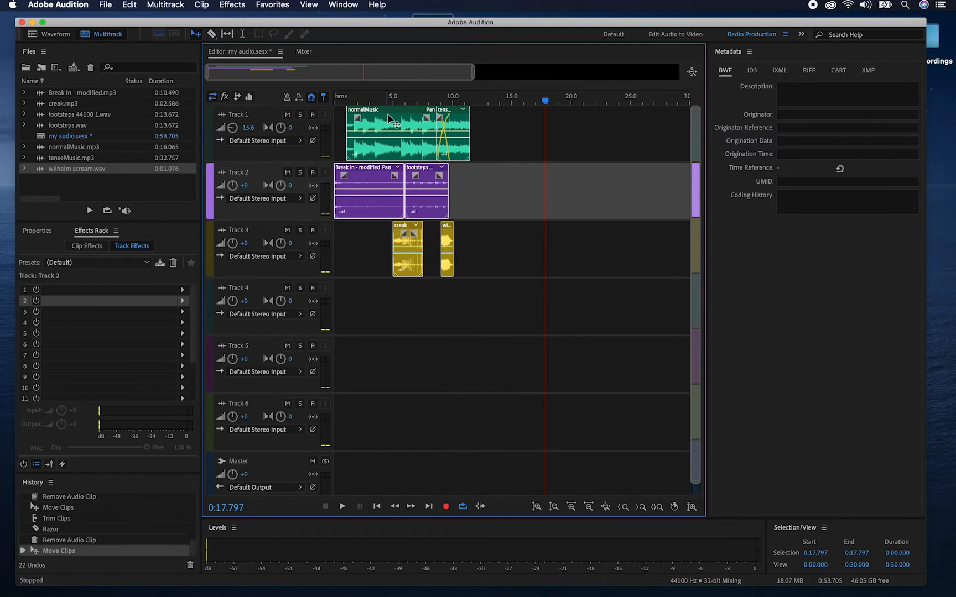
{"action": "left_click_drag", "start_coordinate": [386, 99], "coordinate": [281, 81]}
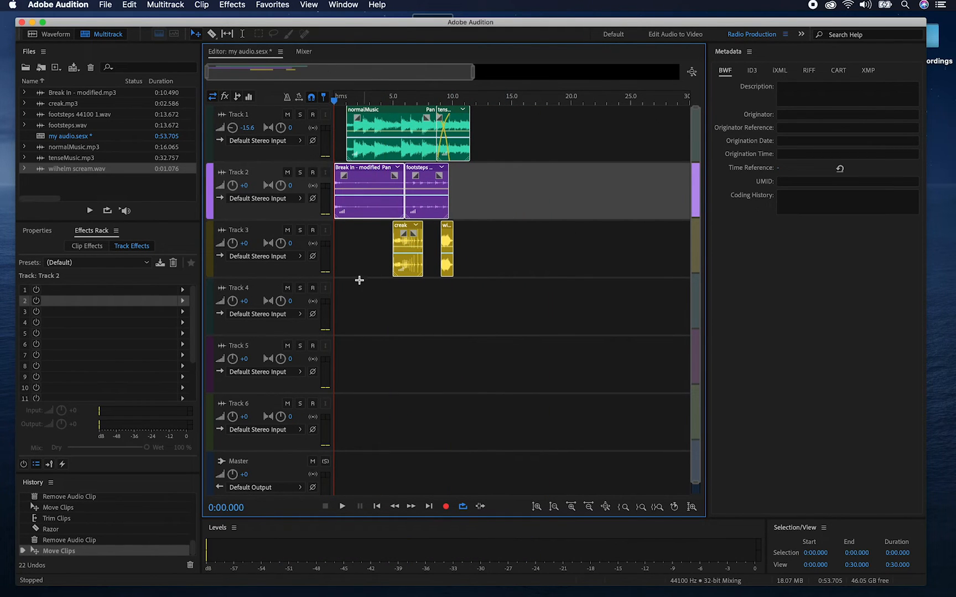
Solo Track 1 to audition it from the session start, release the solo, and stop playback
{"action": "left_click", "coordinate": [300, 115]}
{"action": "key", "text": "space"}
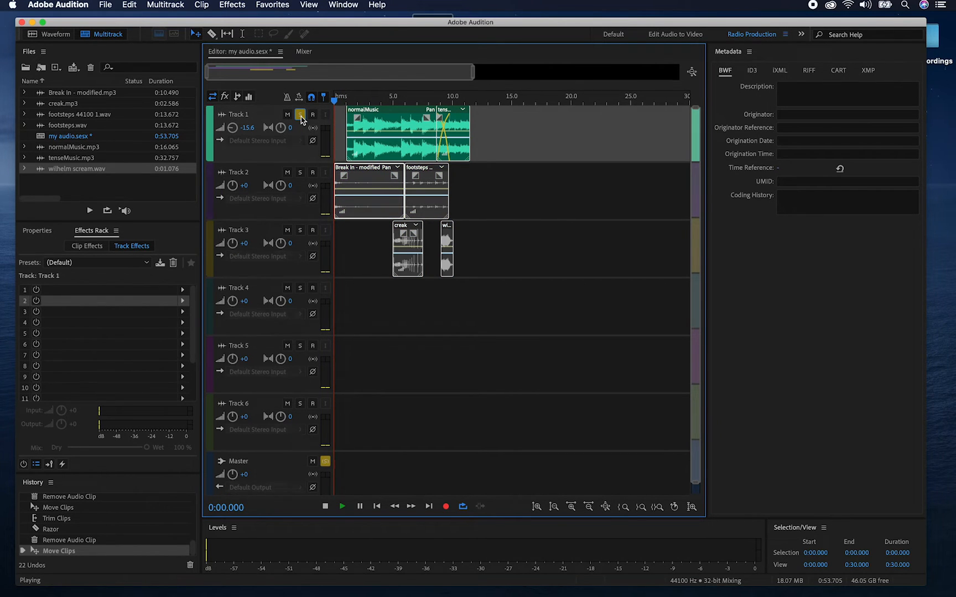
{"action": "left_click", "coordinate": [301, 115]}
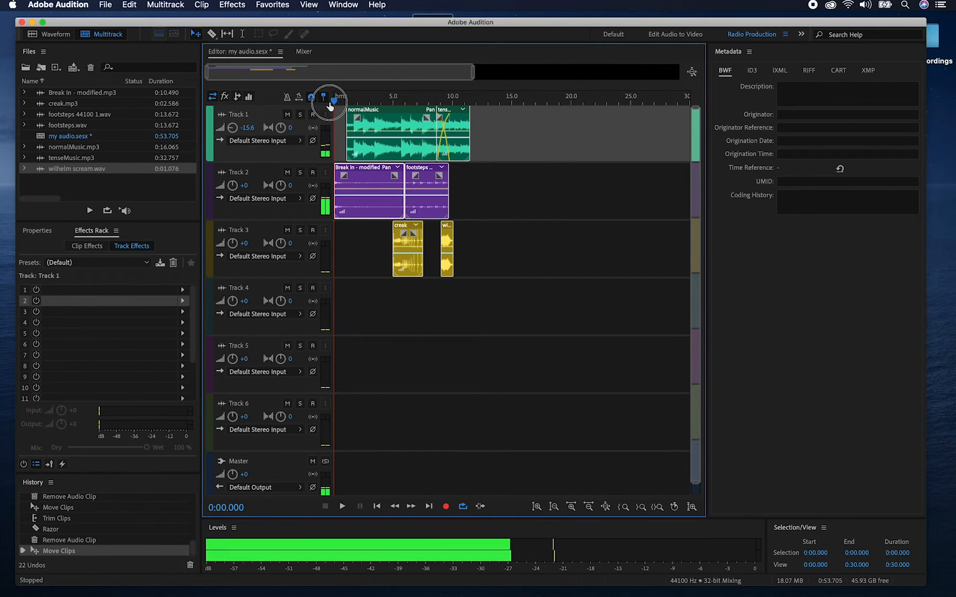
{"action": "key", "text": "space"}
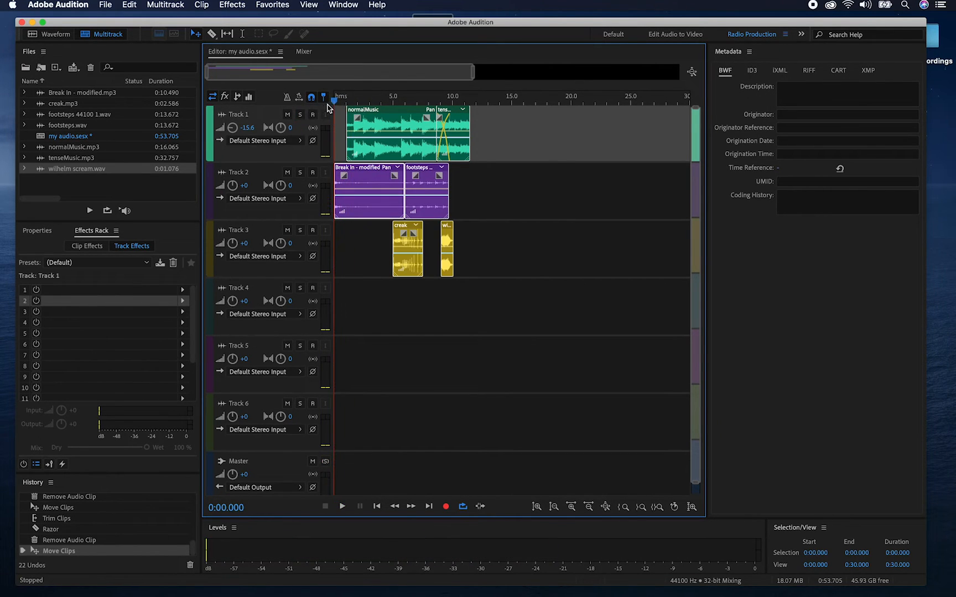
Mute Track 1 to audition the remaining tracks from the session start, unmute it, and stop playback
{"action": "left_click", "coordinate": [288, 116]}
{"action": "key", "text": "space"}
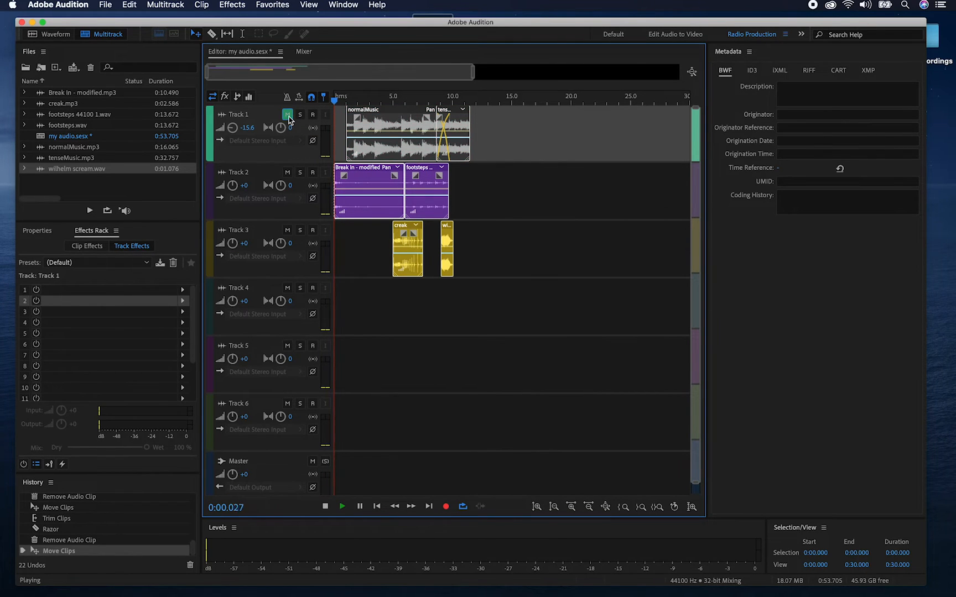
{"action": "left_click", "coordinate": [287, 115]}
{"action": "key", "text": "space"}
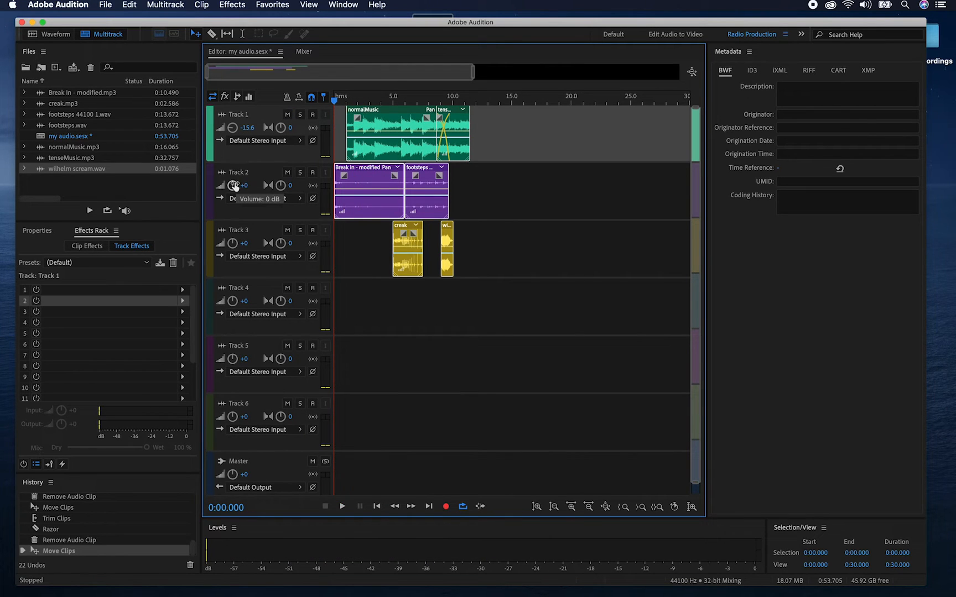
Raise Track 2's volume to +1.2 dB
{"action": "left_click_drag", "start_coordinate": [233, 187], "coordinate": [287, 183]}
{"action": "key", "text": "super+z"}
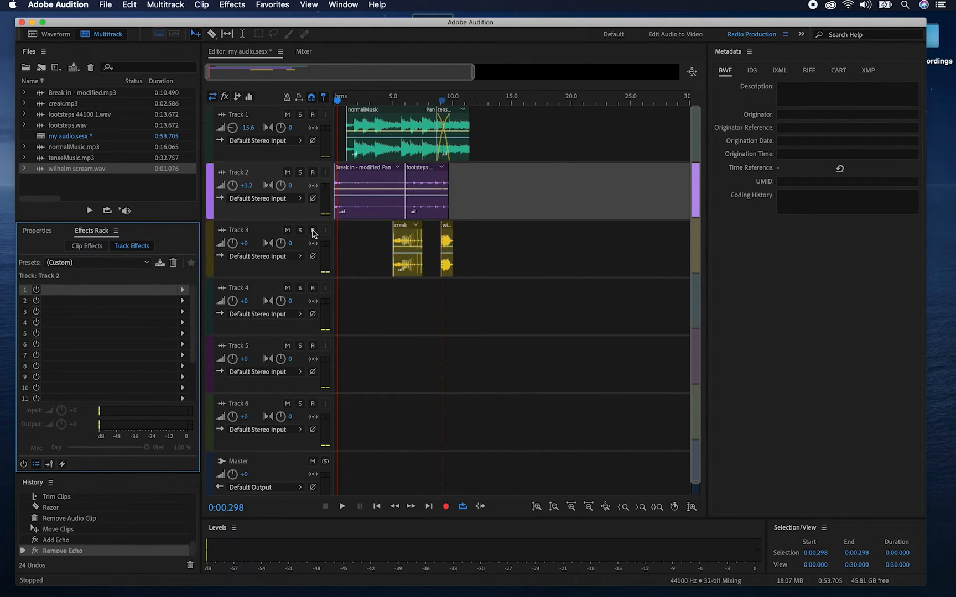
Add an Echo effect to Track 2's effects rack and apply the Delicate Whispers preset
{"action": "left_click", "coordinate": [256, 176]}
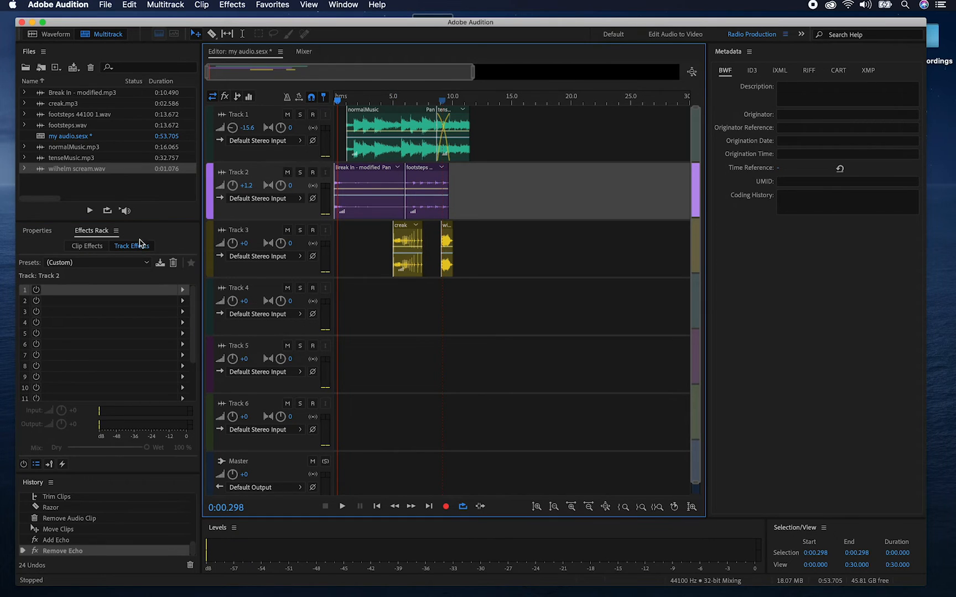
{"action": "left_click", "coordinate": [184, 291]}
{"action": "mouse_move", "coordinate": [226, 343]}
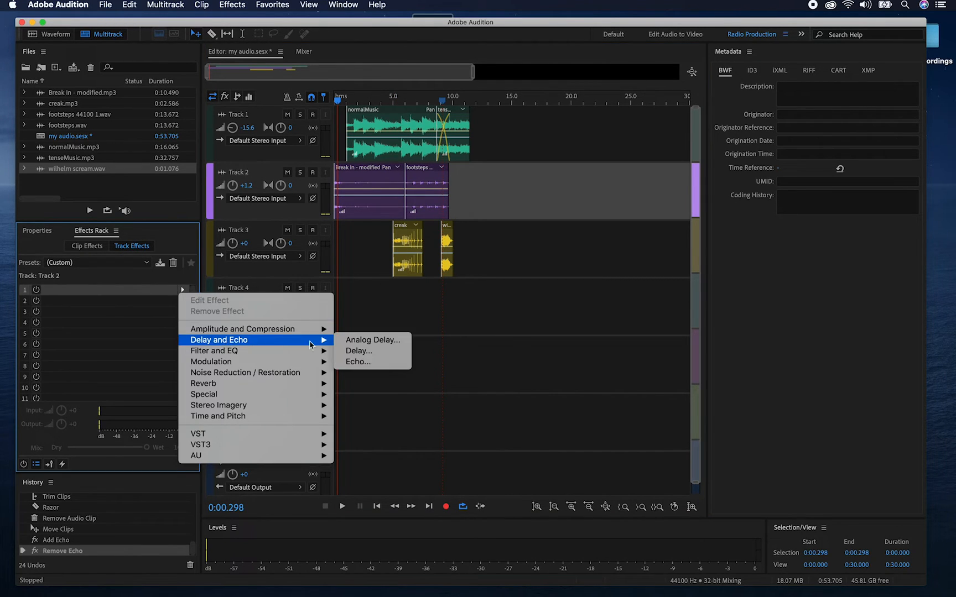
{"action": "left_click", "coordinate": [357, 362]}
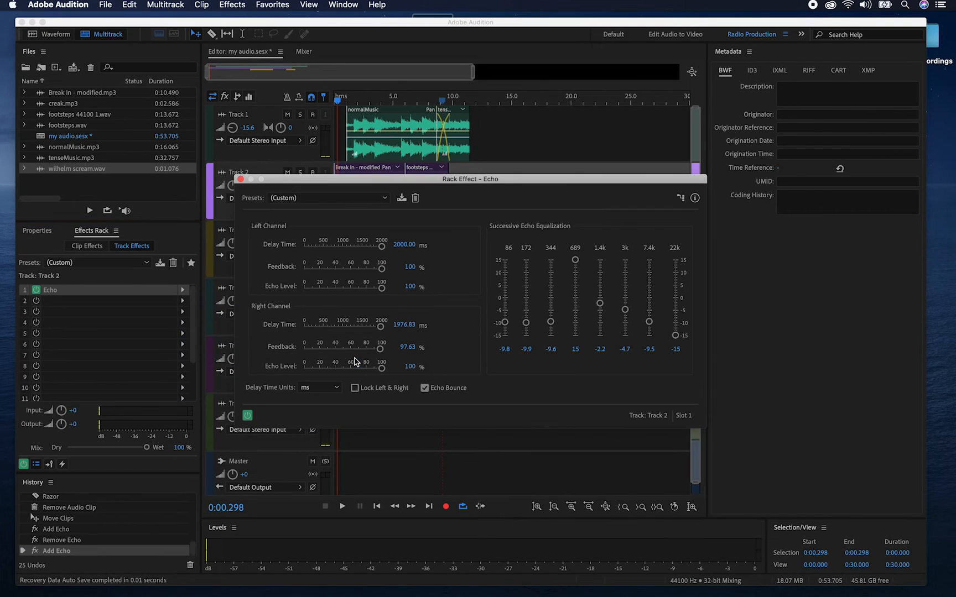
{"action": "left_click_drag", "start_coordinate": [378, 180], "coordinate": [510, 214]}
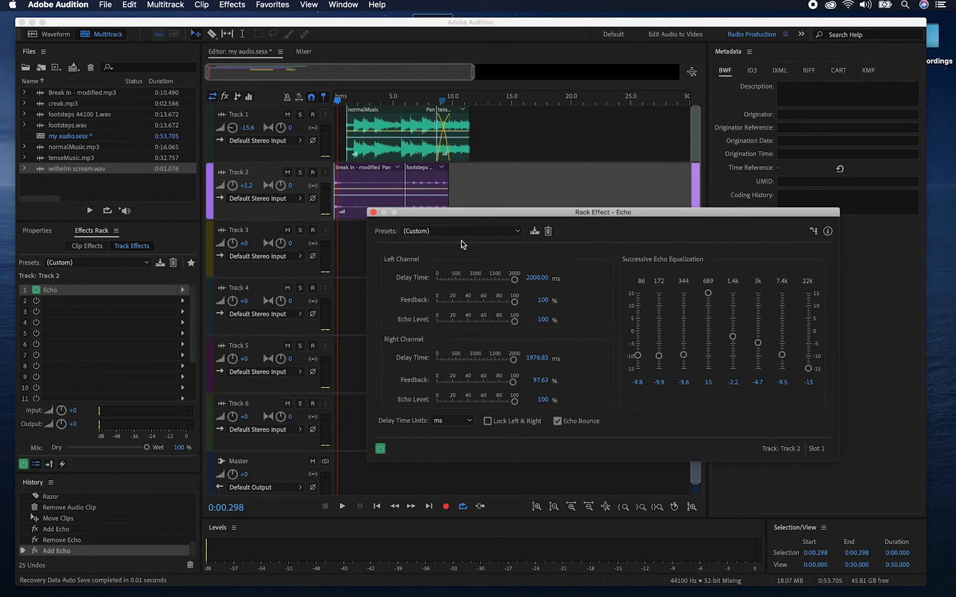
{"action": "left_click", "coordinate": [484, 230]}
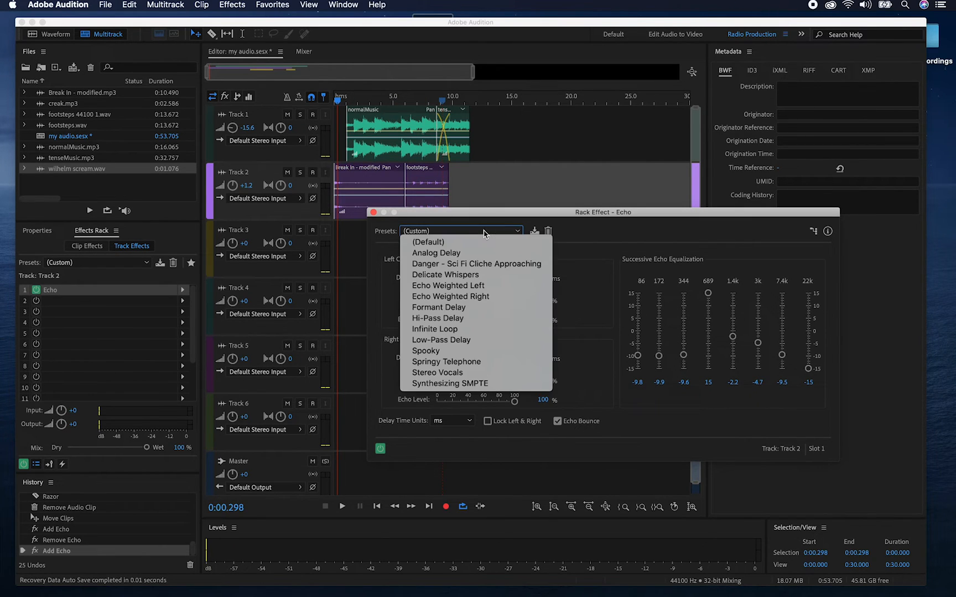
{"action": "left_click", "coordinate": [477, 275]}
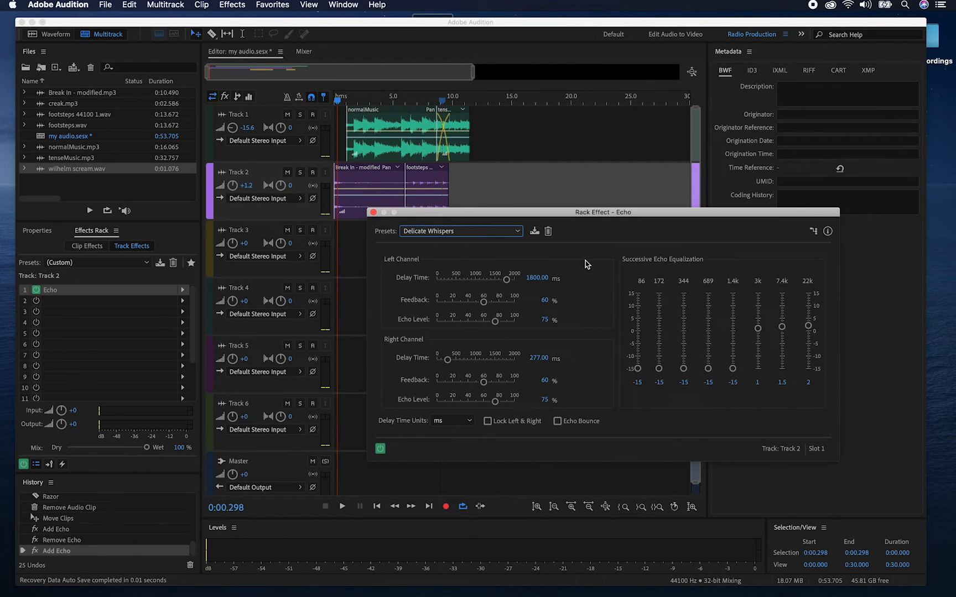
Audition the echo on Track 2, muting Tracks 1 and 3 to hear it alone, and close the Echo window
{"action": "key", "text": "space"}
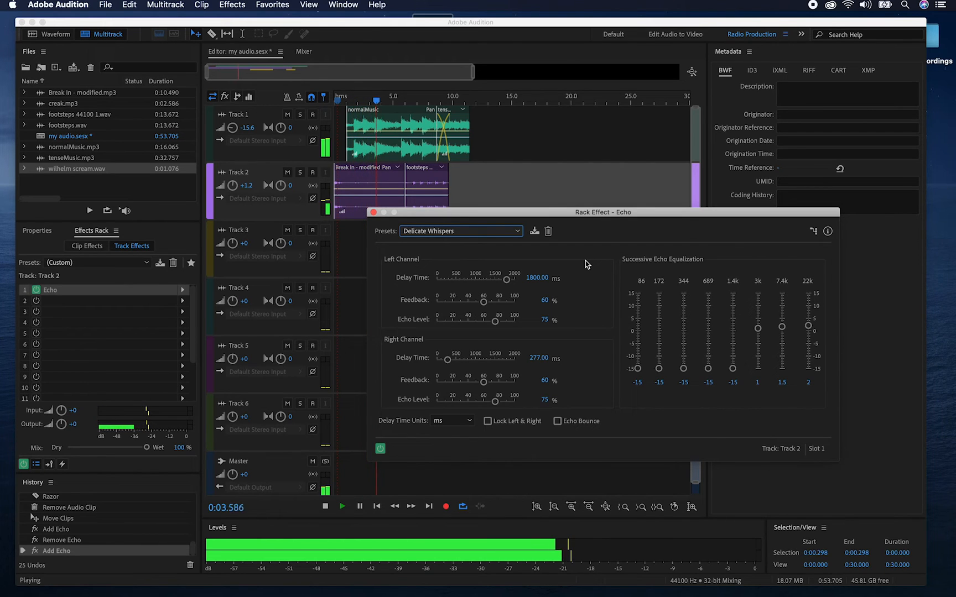
{"action": "key", "text": "space"}
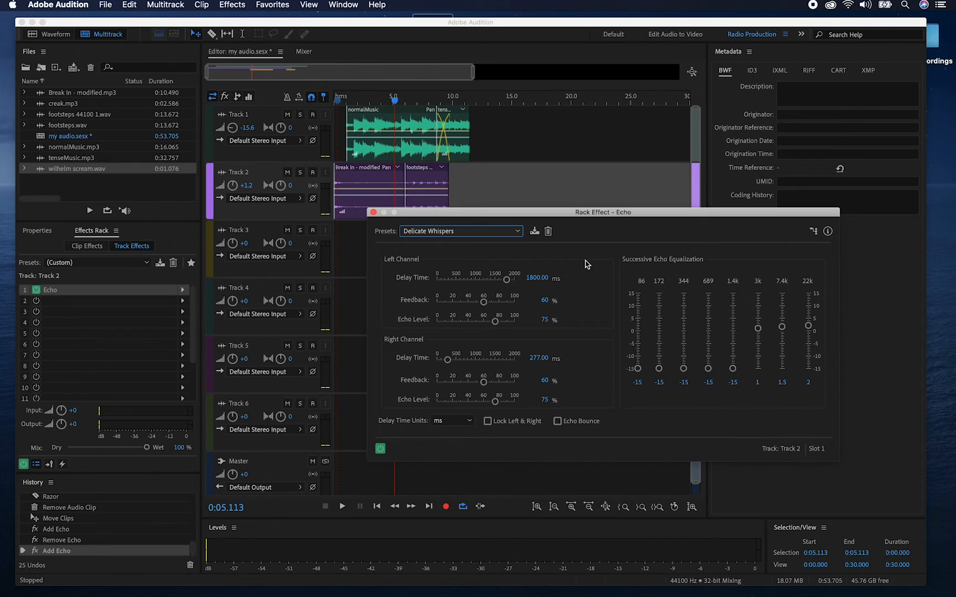
{"action": "left_click", "coordinate": [287, 114]}
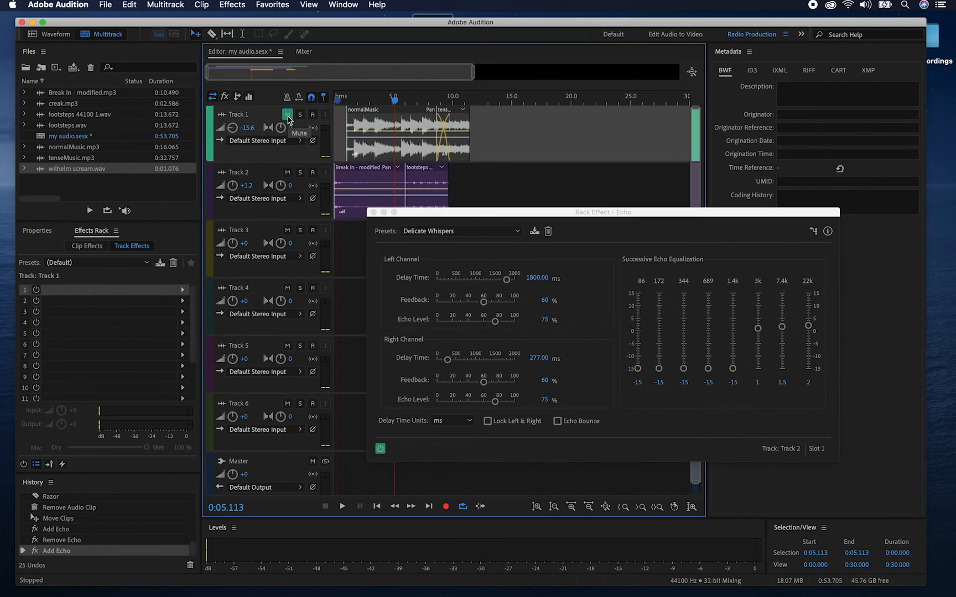
{"action": "left_click", "coordinate": [287, 230]}
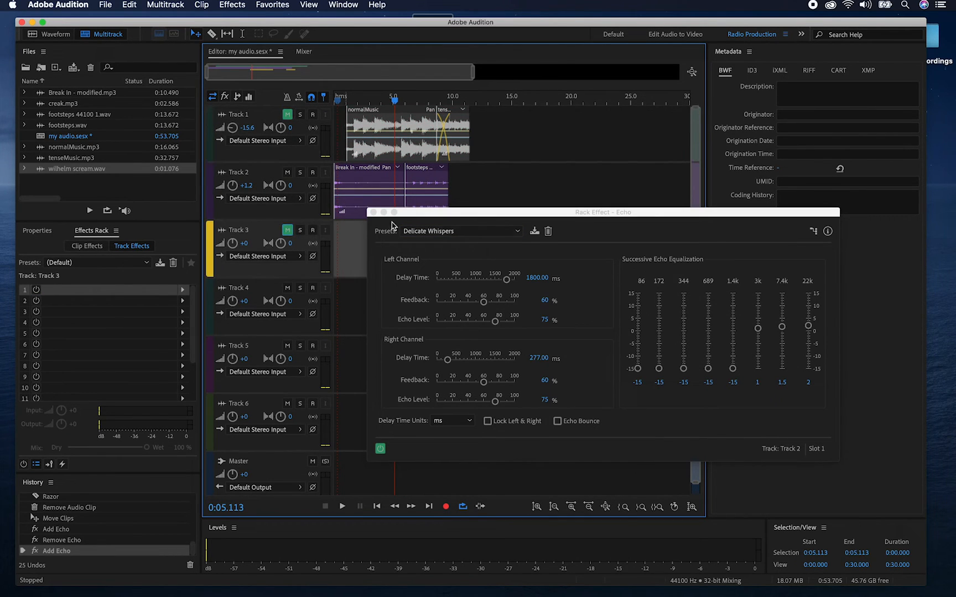
{"action": "key", "text": "space"}
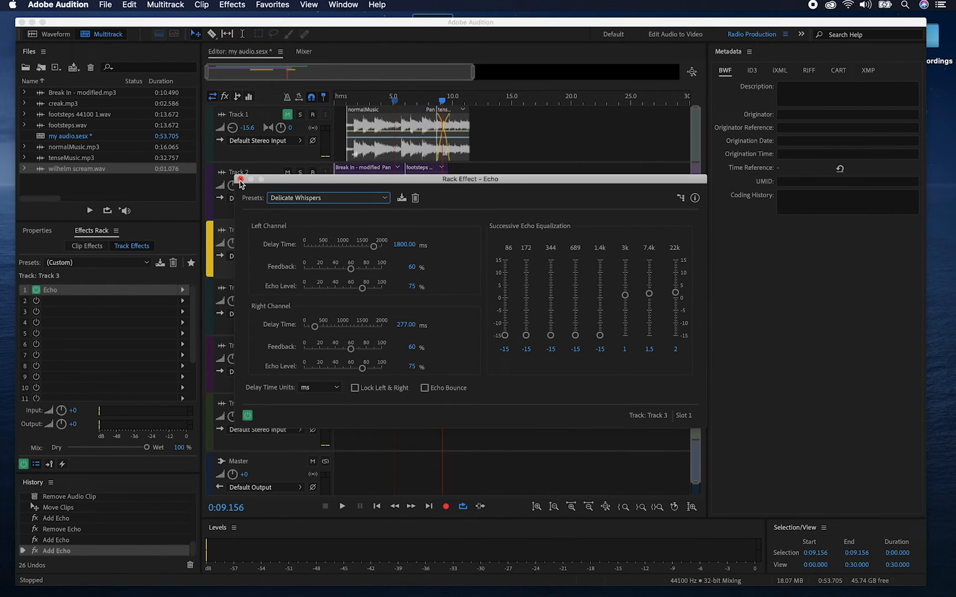
{"action": "left_click", "coordinate": [241, 180]}
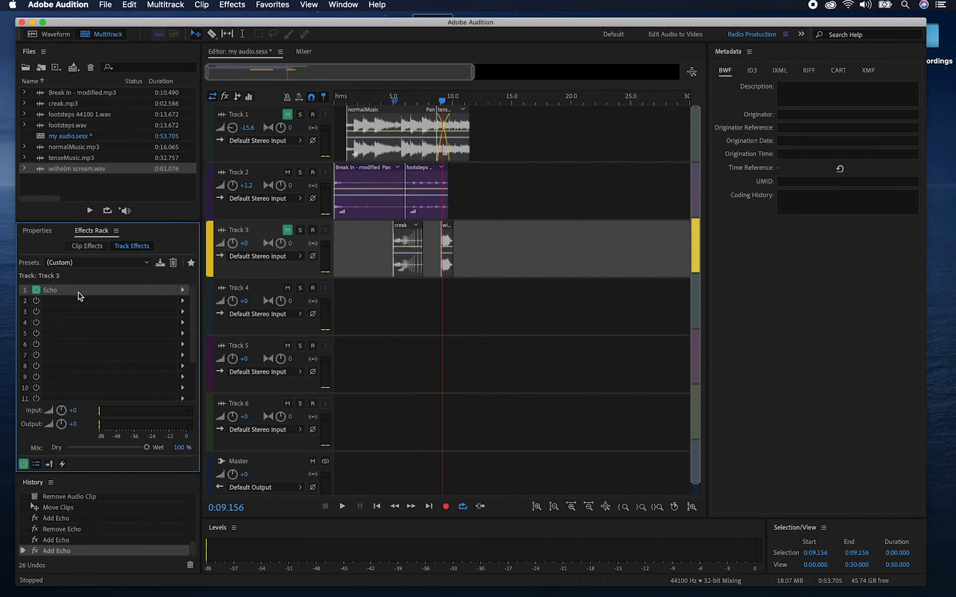
Add a pan keyframe to the normalMusic clip on Track 1 and show its clip effects
{"action": "left_click", "coordinate": [376, 126]}
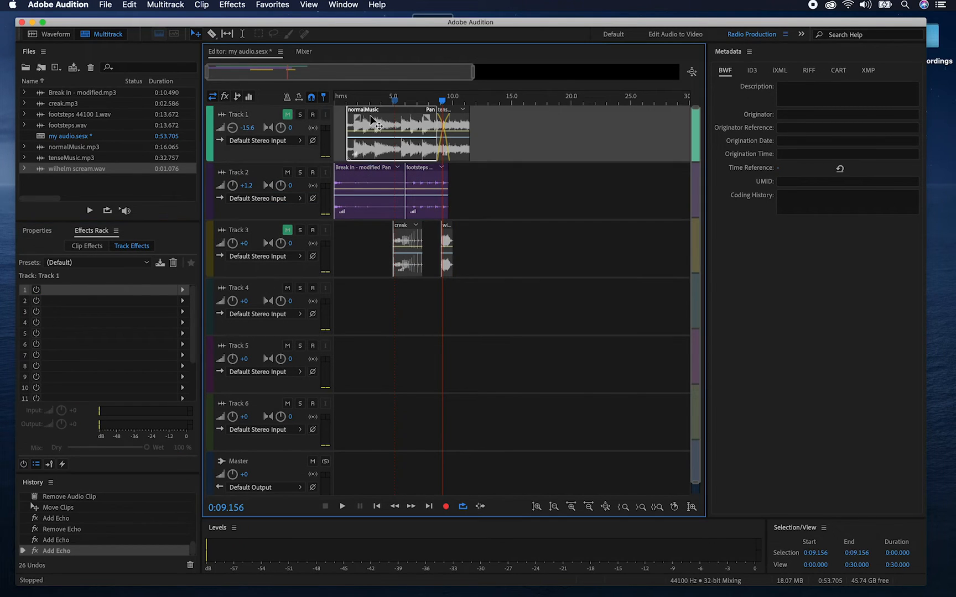
{"action": "left_click", "coordinate": [380, 138]}
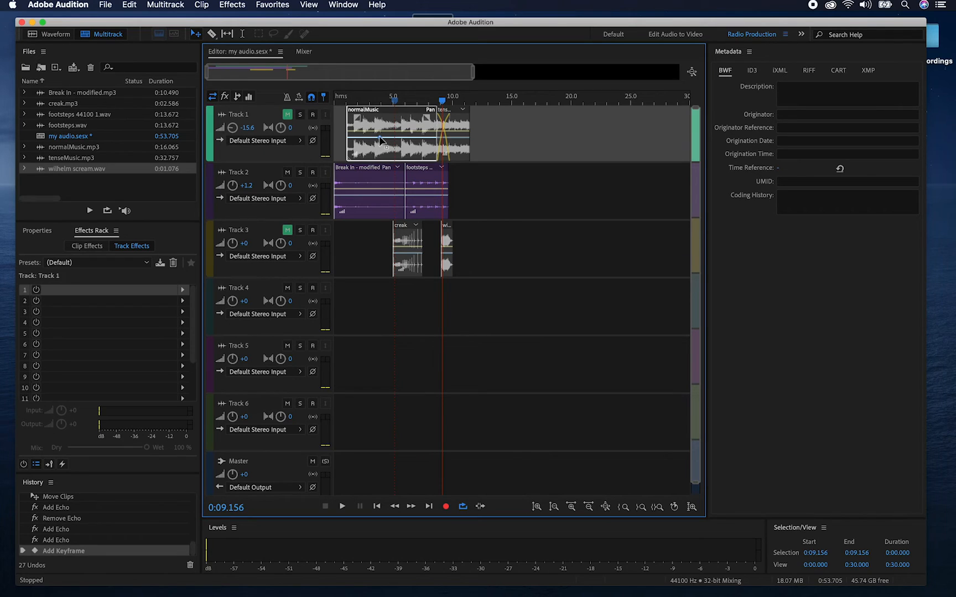
{"action": "left_click", "coordinate": [88, 246]}
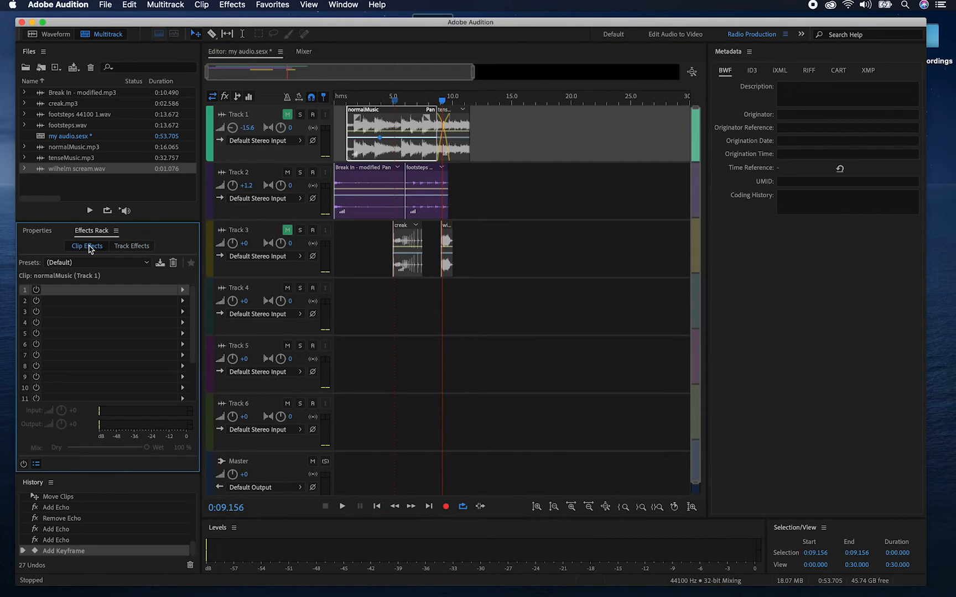
{"action": "left_click", "coordinate": [182, 290]}
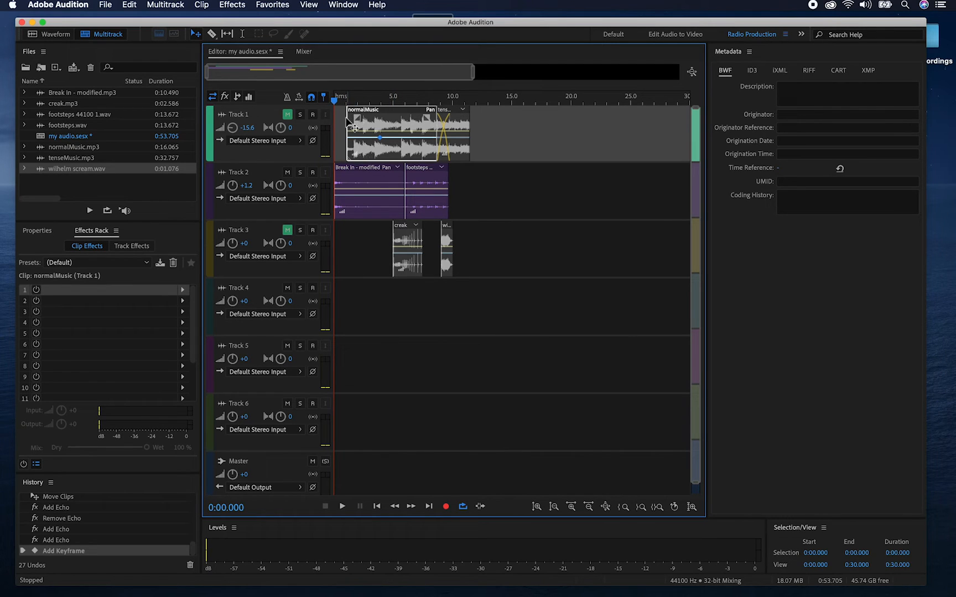
Move the playhead to about 2.2 s, unmute Track 1, and keep Tracks 2 and 3 muted so only the music plays
{"action": "left_click_drag", "start_coordinate": [334, 100], "coordinate": [359, 100]}
{"action": "left_click", "coordinate": [287, 115]}
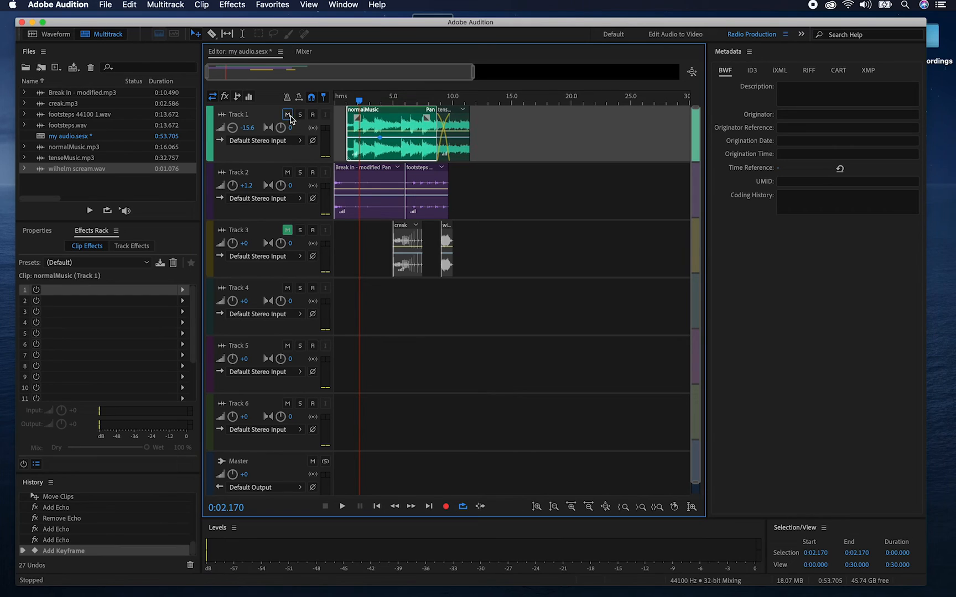
{"action": "left_click", "coordinate": [287, 229]}
{"action": "left_click", "coordinate": [288, 173]}
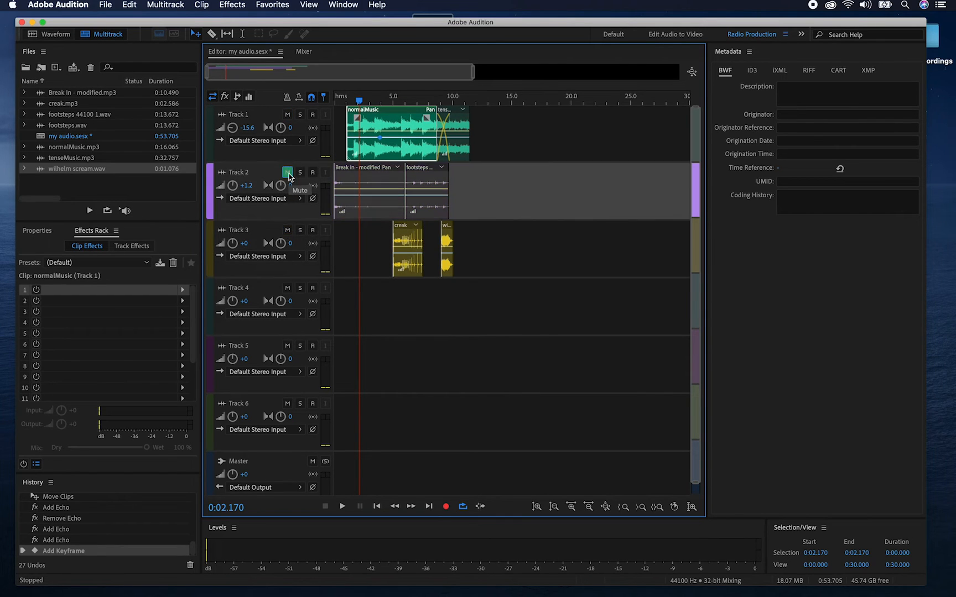
{"action": "left_click", "coordinate": [287, 230]}
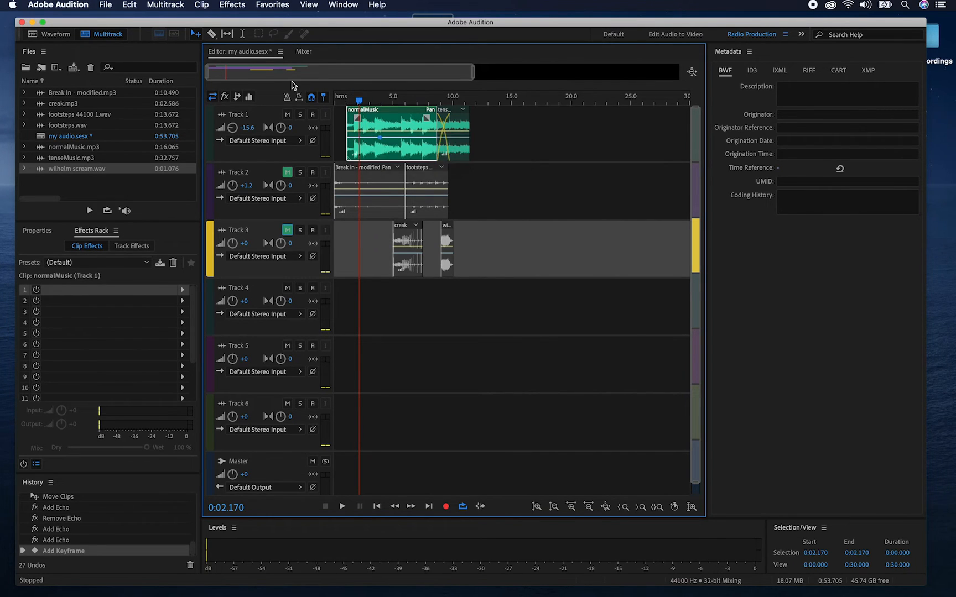
Give the normalMusic clip a fade-in about 1.7 seconds long and audition it from just before the clip starts
{"action": "left_click_drag", "start_coordinate": [473, 76], "coordinate": [263, 78]}
{"action": "left_click_drag", "start_coordinate": [259, 77], "coordinate": [235, 76]}
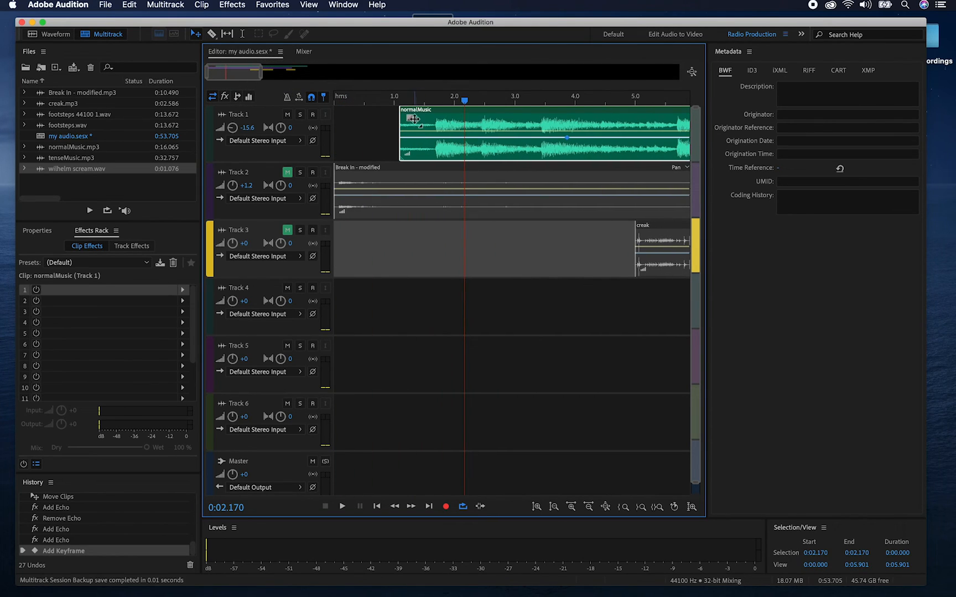
{"action": "left_click_drag", "start_coordinate": [410, 120], "coordinate": [514, 121]}
{"action": "left_click_drag", "start_coordinate": [464, 99], "coordinate": [394, 102]}
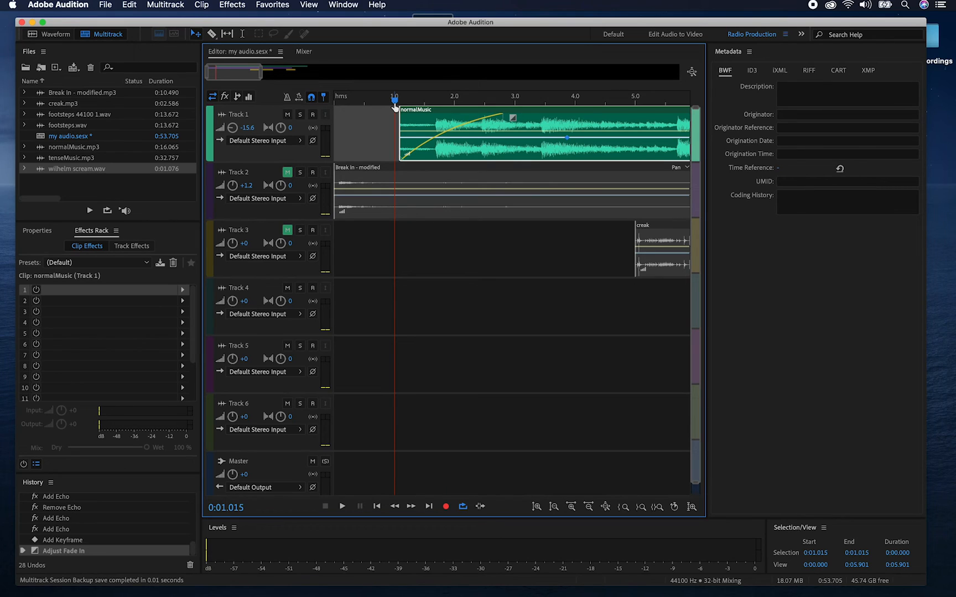
{"action": "key", "text": "space"}
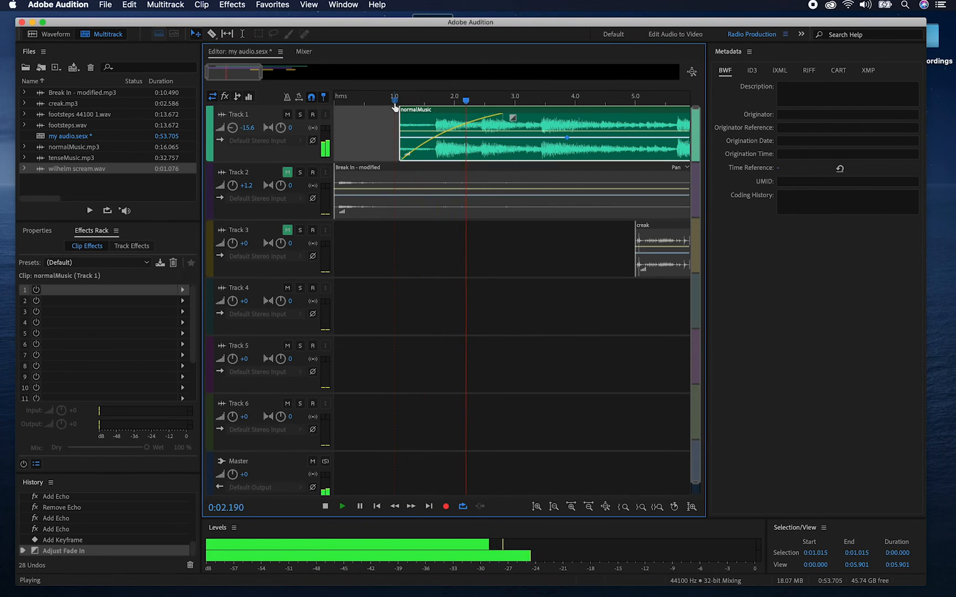
{"action": "key", "text": "space"}
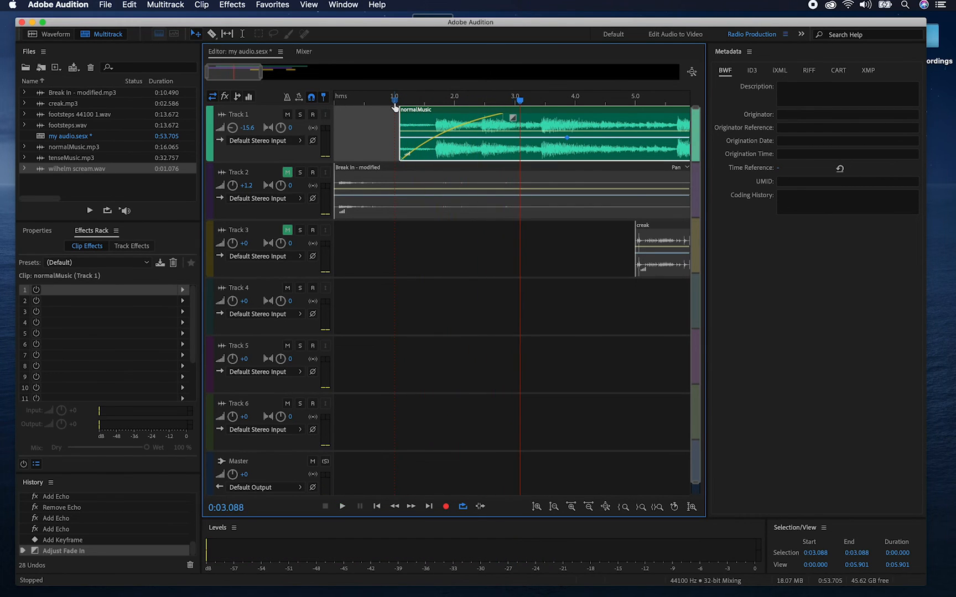
Lengthen normalMusic's fade-in to about 2.7 seconds with a linear value of 14, and audition it from about 1 s
{"action": "left_click", "coordinate": [513, 118]}
{"action": "left_click_drag", "start_coordinate": [513, 117], "coordinate": [576, 118]}
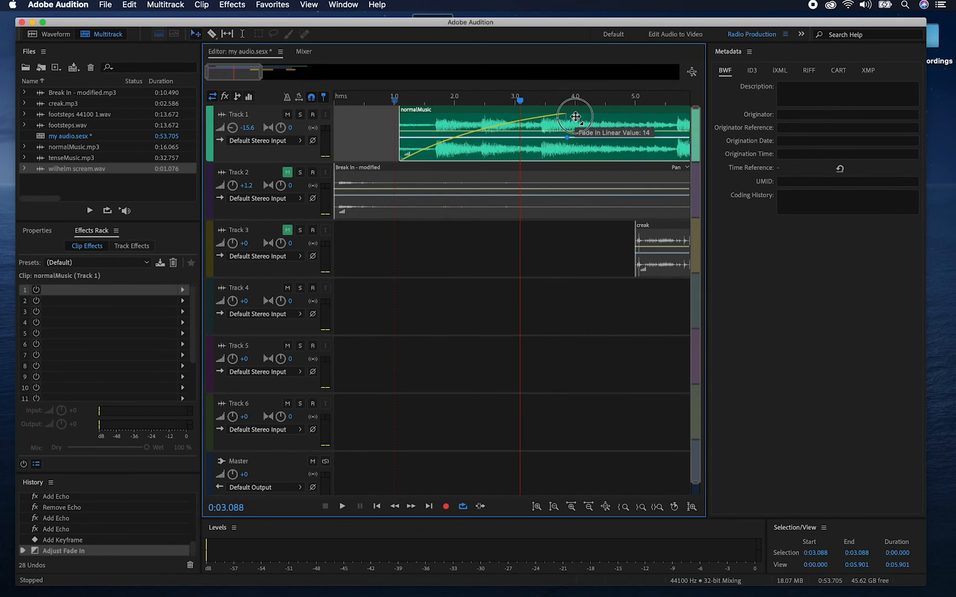
{"action": "left_click_drag", "start_coordinate": [517, 100], "coordinate": [393, 108]}
{"action": "key", "text": "space"}
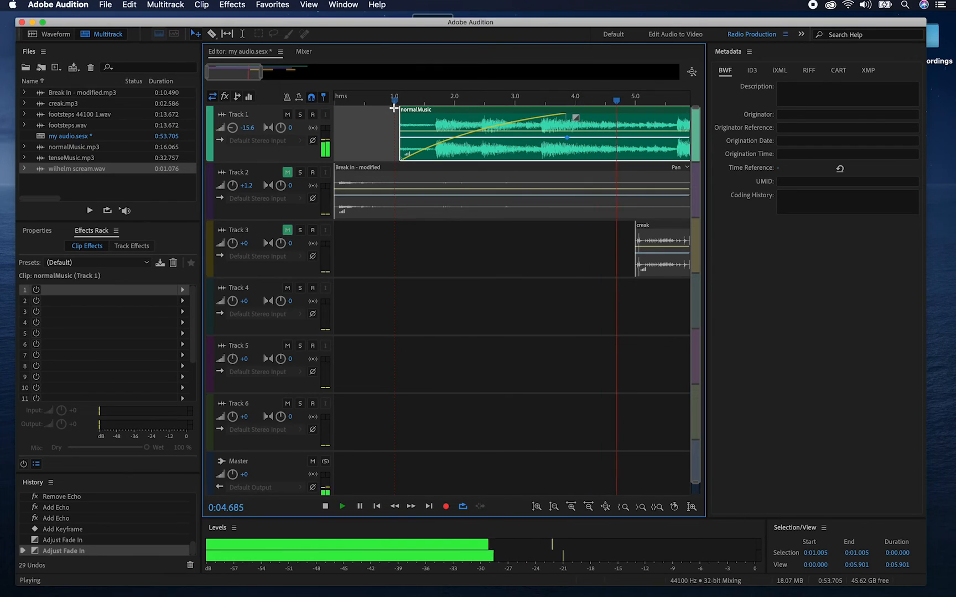
{"action": "key", "text": "space"}
Give the tenseMusic clip a fade-out about 1.5 seconds long at its end and audition it from about 9.2 s
{"action": "left_click_drag", "start_coordinate": [239, 71], "coordinate": [310, 77]}
{"action": "left_click", "coordinate": [490, 121]}
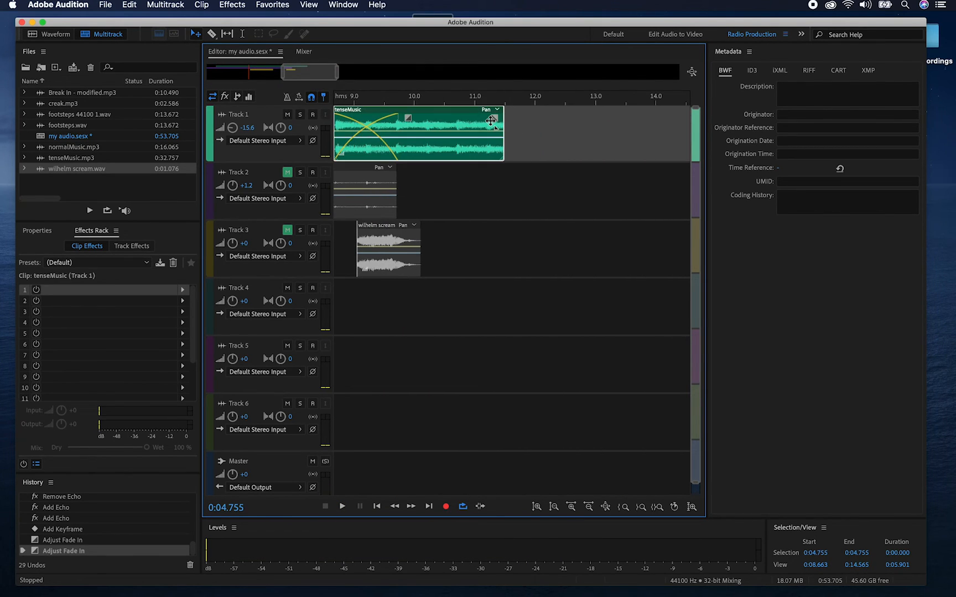
{"action": "left_click_drag", "start_coordinate": [492, 119], "coordinate": [421, 119]}
{"action": "left_click", "coordinate": [368, 100]}
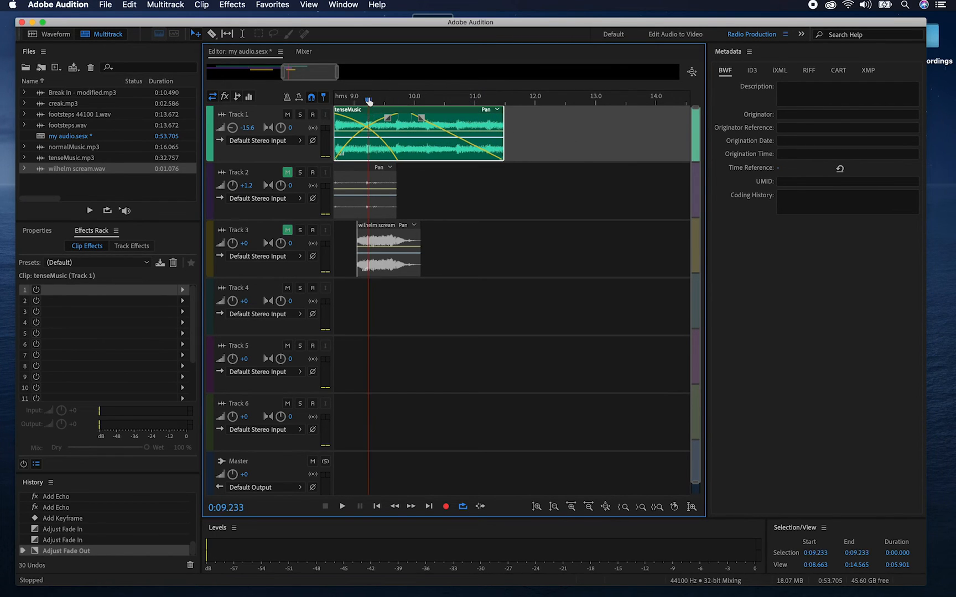
{"action": "key", "text": "space"}
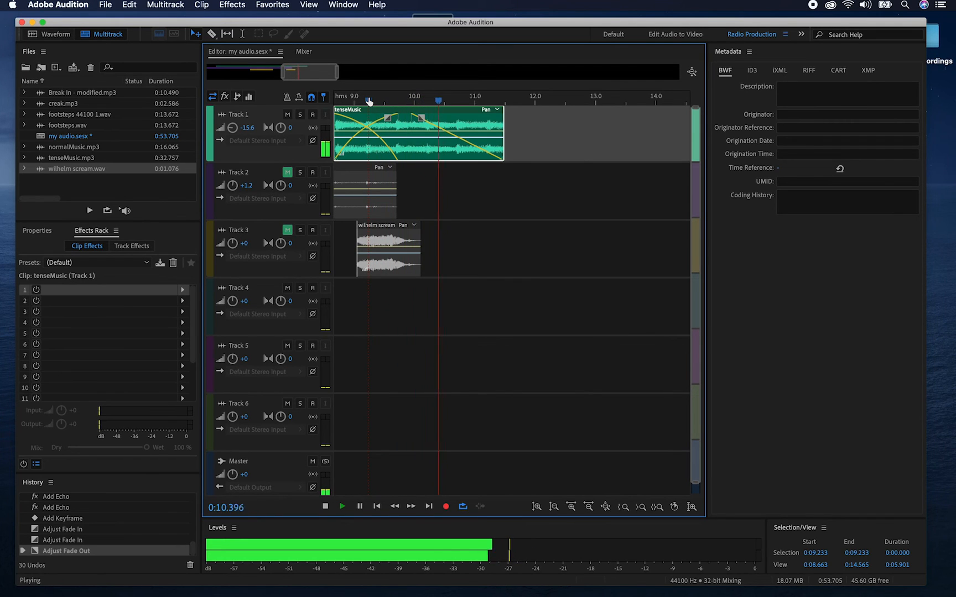
{"action": "key", "text": "space"}
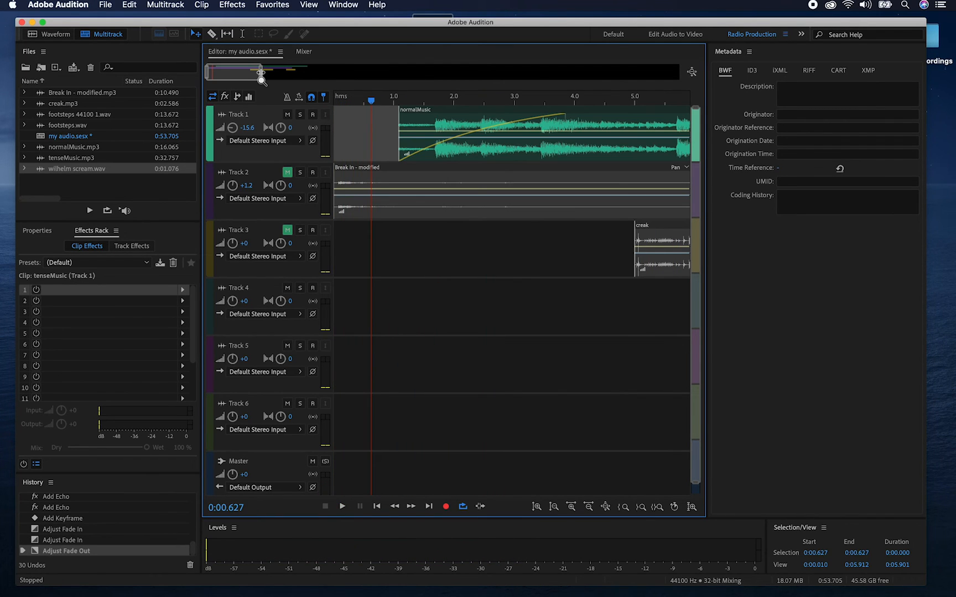
Add volume keyframes to normalMusic at about 3.6 s and 4.5 s, and lower the second so the music dips
{"action": "left_click_drag", "start_coordinate": [260, 75], "coordinate": [316, 85]}
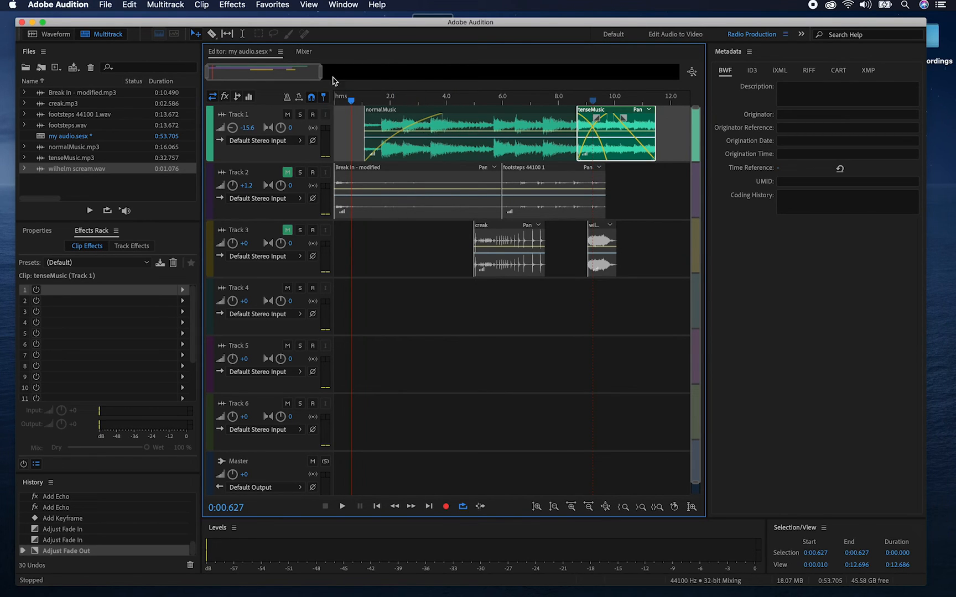
{"action": "left_click_drag", "start_coordinate": [320, 76], "coordinate": [265, 77]}
{"action": "left_click", "coordinate": [373, 107]}
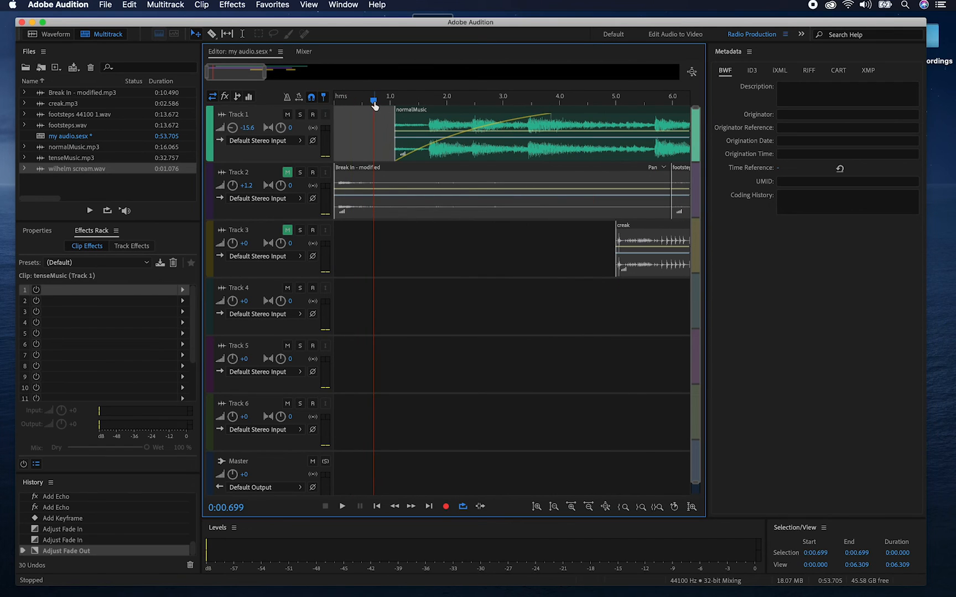
{"action": "left_click_drag", "start_coordinate": [374, 101], "coordinate": [506, 100]}
{"action": "scroll", "coordinate": [512, 101], "scroll_direction": "right", "scroll_amount": 2}
{"action": "scroll", "coordinate": [512, 101], "scroll_direction": "right", "scroll_amount": 1}
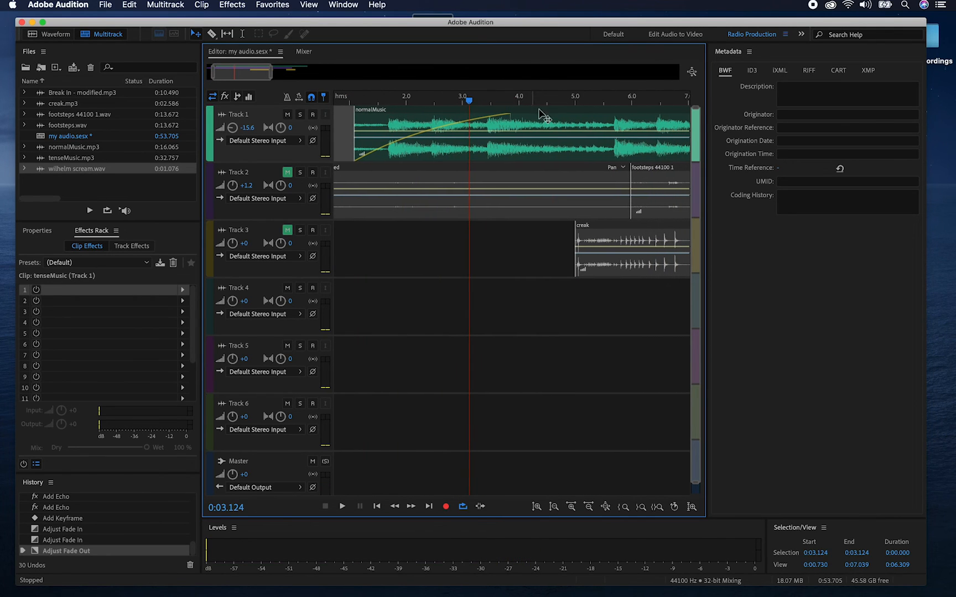
{"action": "left_click", "coordinate": [492, 130]}
{"action": "mouse_move", "coordinate": [492, 129]}
{"action": "left_mouse_down"}
{"action": "mouse_move", "coordinate": [492, 146]}
{"action": "mouse_move", "coordinate": [493, 132]}
{"action": "left_mouse_up"}
{"action": "left_click", "coordinate": [496, 131]}
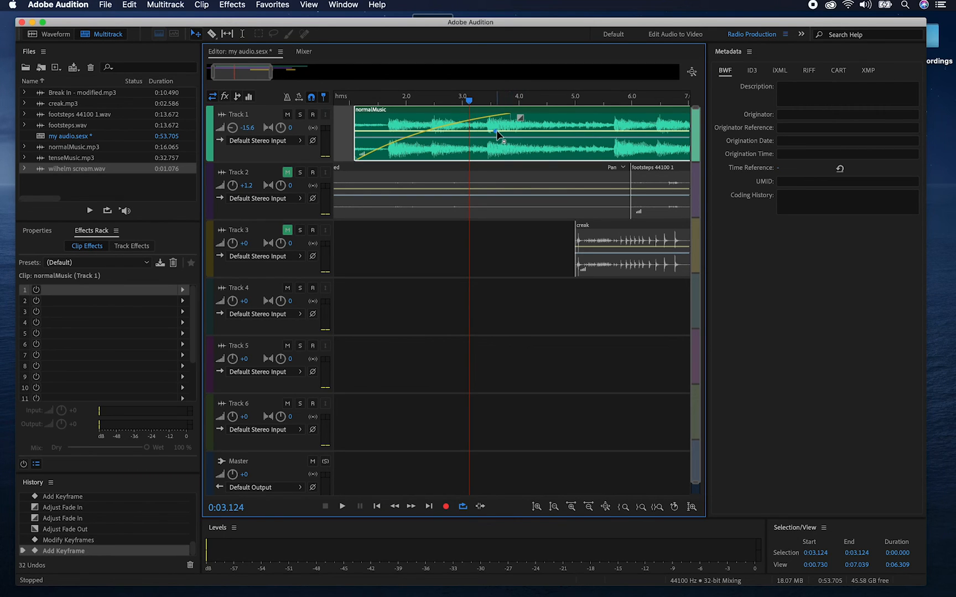
{"action": "left_click", "coordinate": [550, 130]}
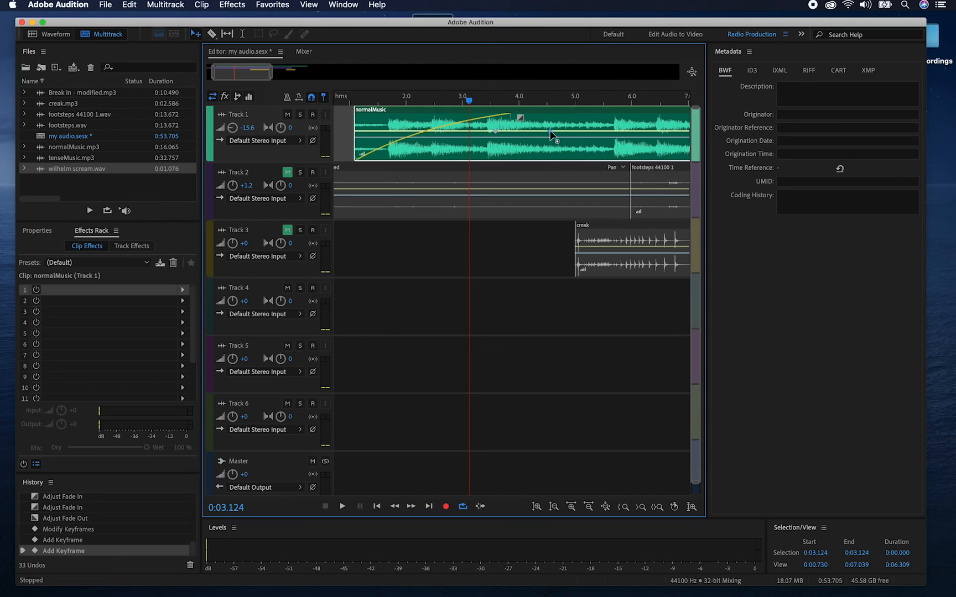
{"action": "left_click_drag", "start_coordinate": [547, 130], "coordinate": [549, 151]}
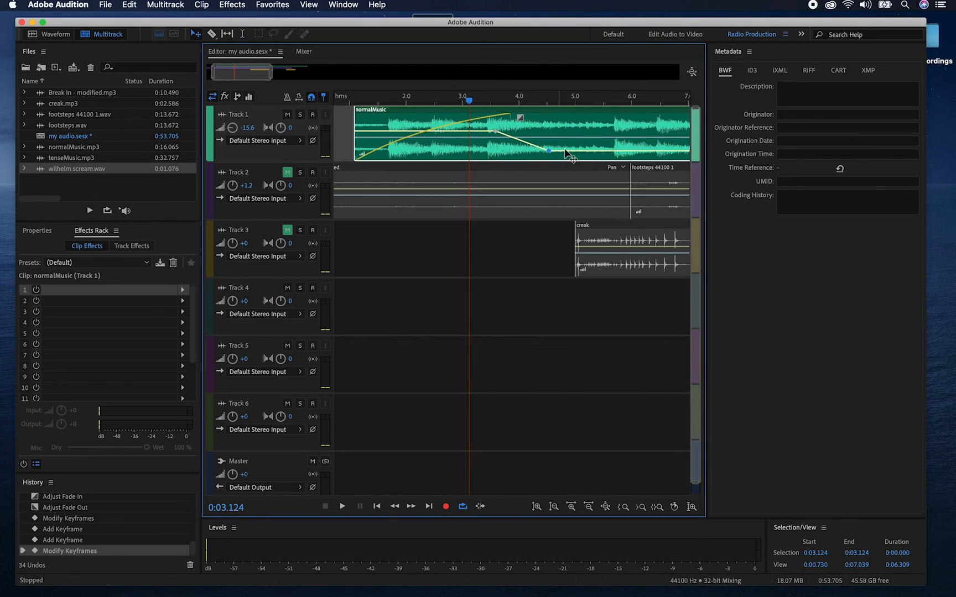
Add a volume keyframe to normalMusic, raise it at about 6 s, and shorten the clip's fade-in to about 0.8 seconds
{"action": "left_click", "coordinate": [611, 151]}
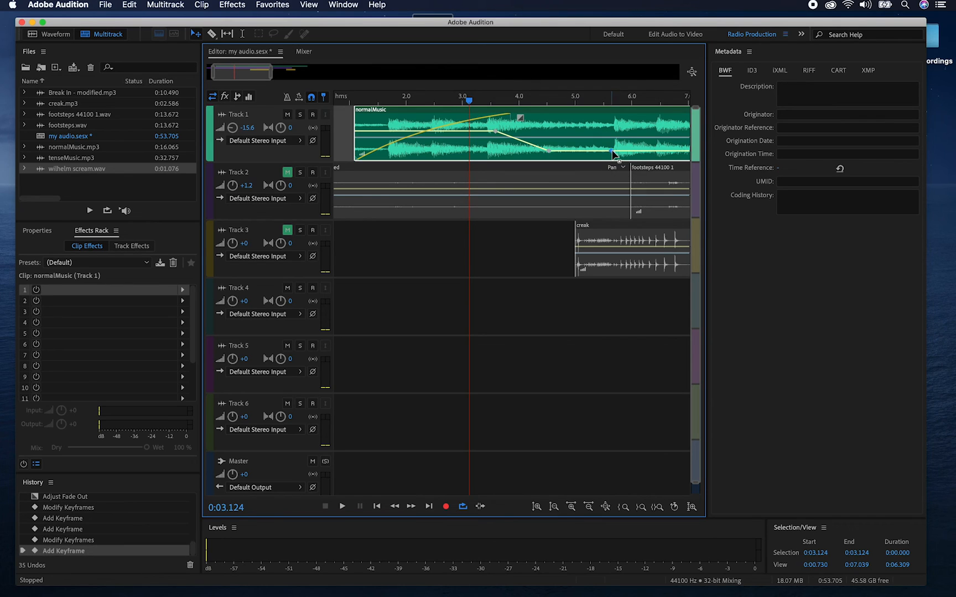
{"action": "left_click_drag", "start_coordinate": [612, 151], "coordinate": [633, 127]}
{"action": "left_click_drag", "start_coordinate": [520, 117], "coordinate": [411, 117]}
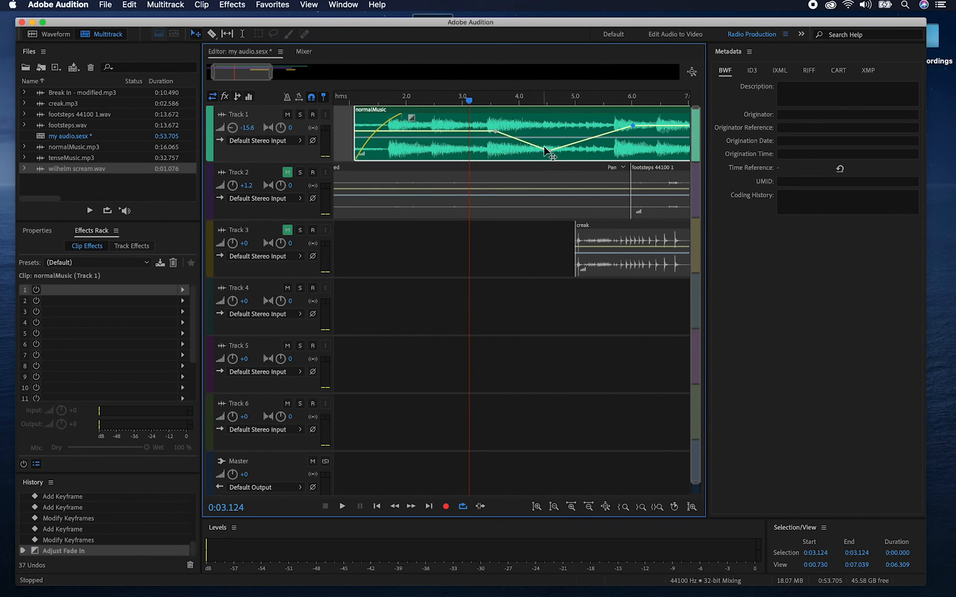
Lower normalMusic's volume keyframe at about 4.5 s further and audition the dip from about 3.1 s
{"action": "left_click_drag", "start_coordinate": [548, 151], "coordinate": [549, 157]}
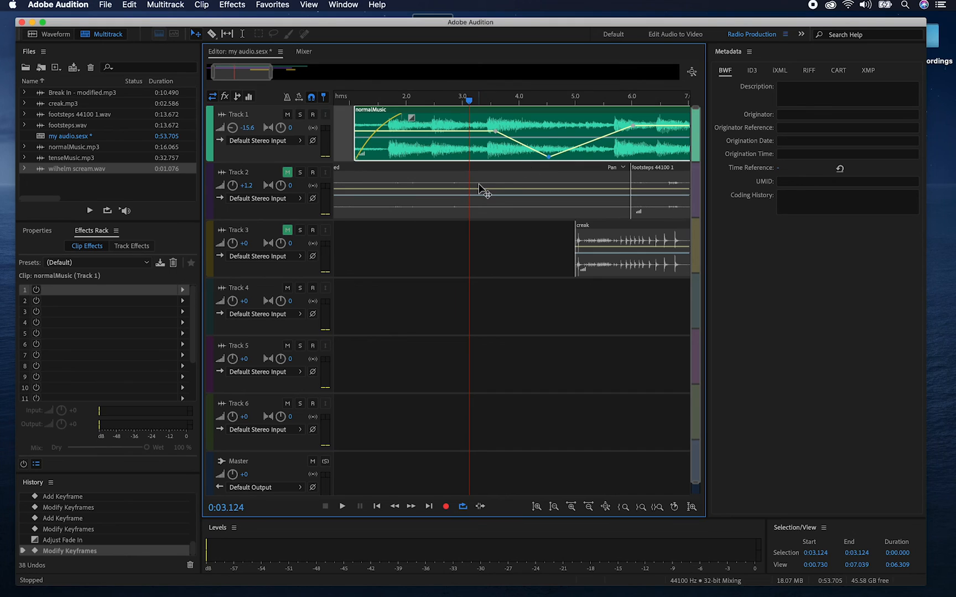
{"action": "key", "text": "space"}
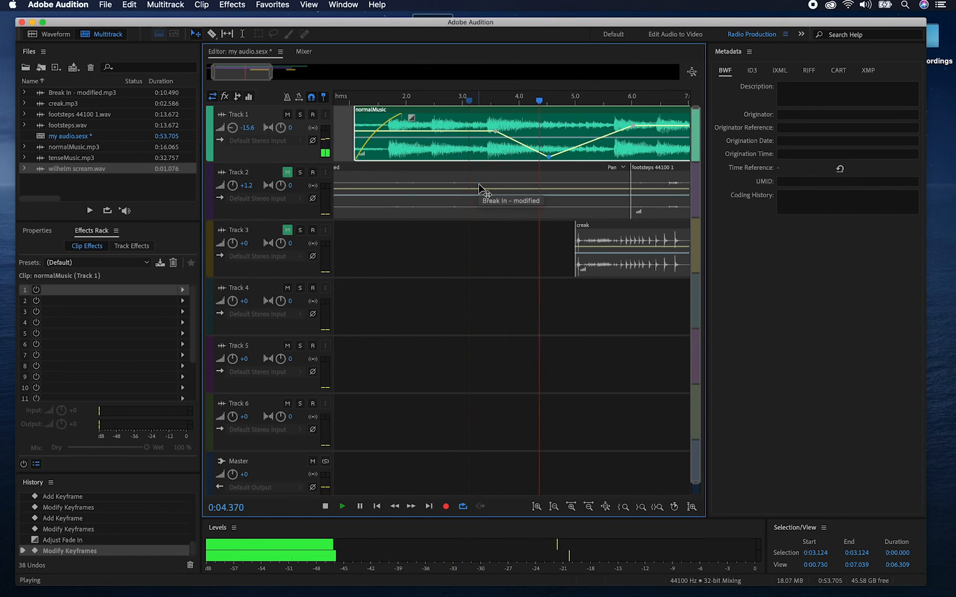
{"action": "key", "text": "space"}
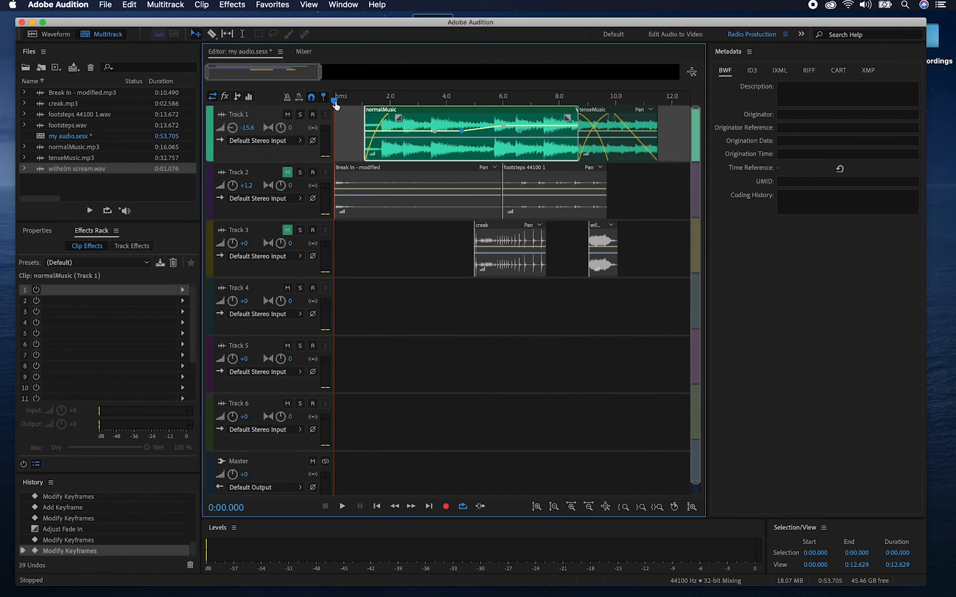
Unmute Track 2 and Track 3 and play the full mix from the start of the session
{"action": "left_click", "coordinate": [287, 172]}
{"action": "left_click", "coordinate": [288, 229]}
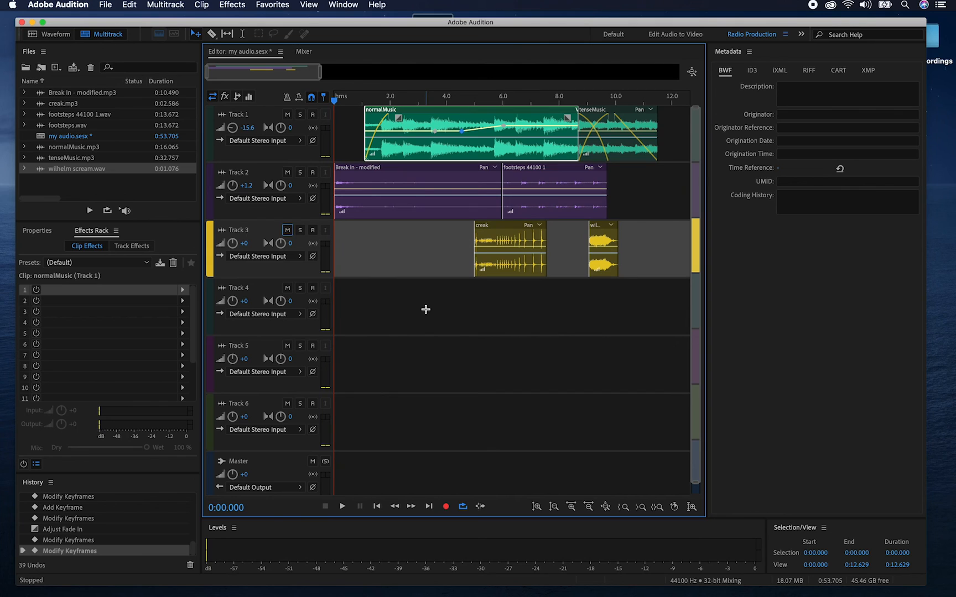
{"action": "key", "text": "space"}
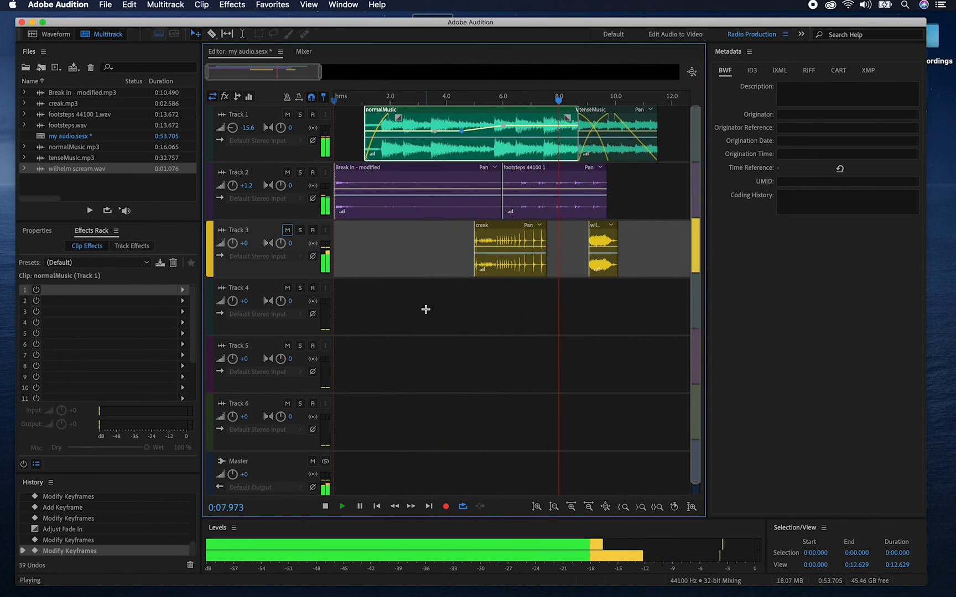
{"action": "key", "text": "space"}
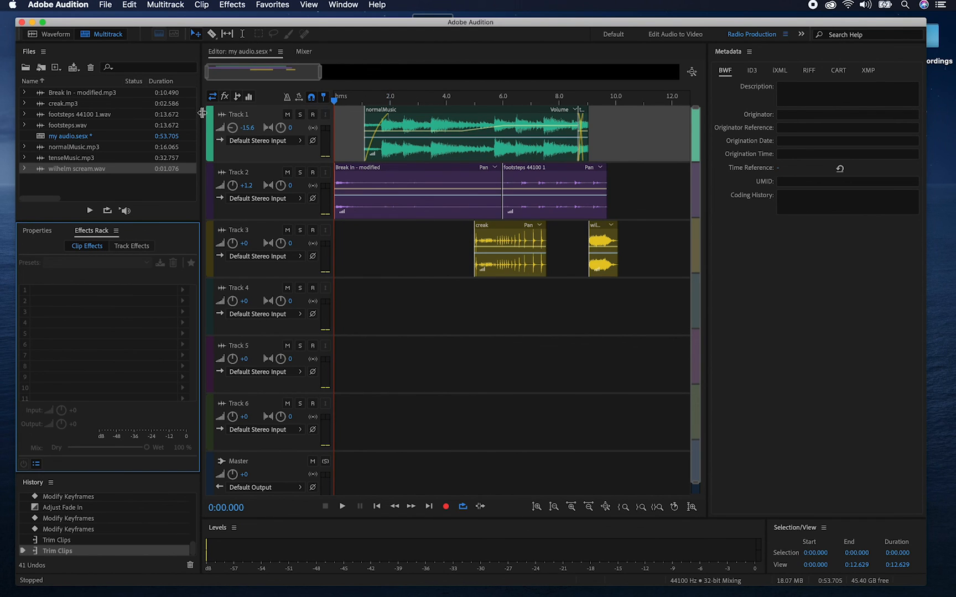
Export a mixdown of the entire session as the MP3 file my audio_mixdown.mp3 in the my audio project folder
{"action": "left_click", "coordinate": [106, 7]}
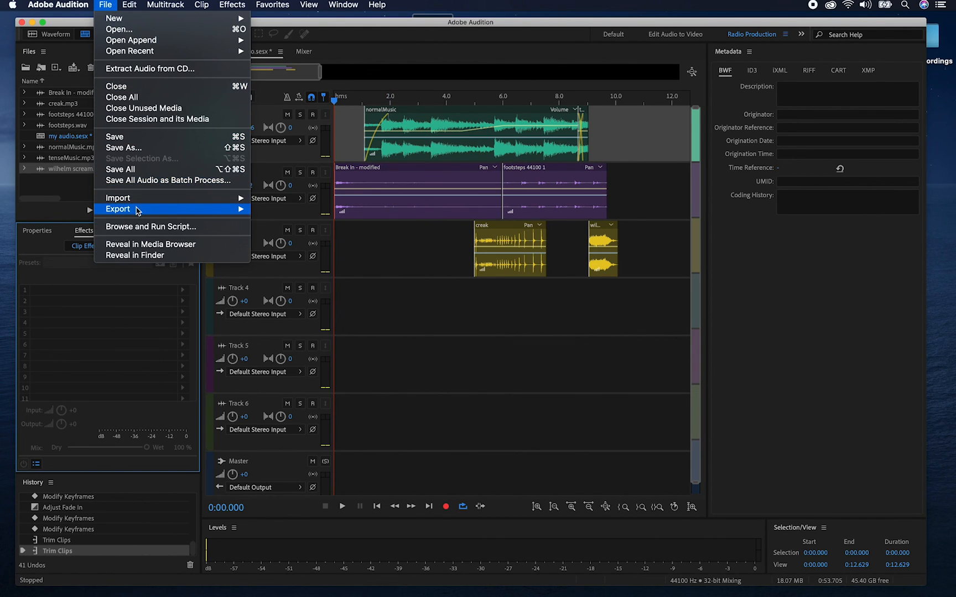
{"action": "mouse_move", "coordinate": [139, 214]}
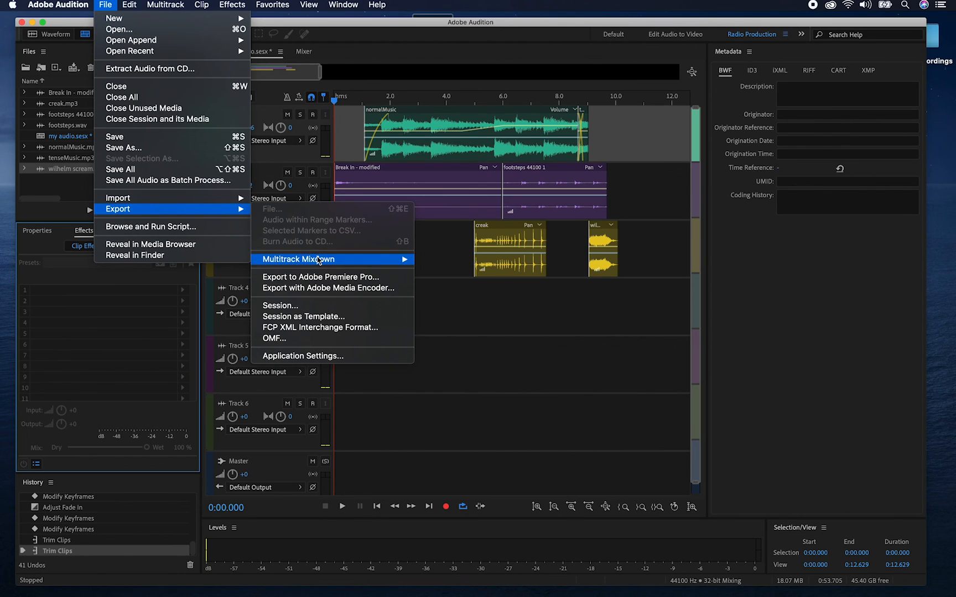
{"action": "mouse_move", "coordinate": [318, 261]}
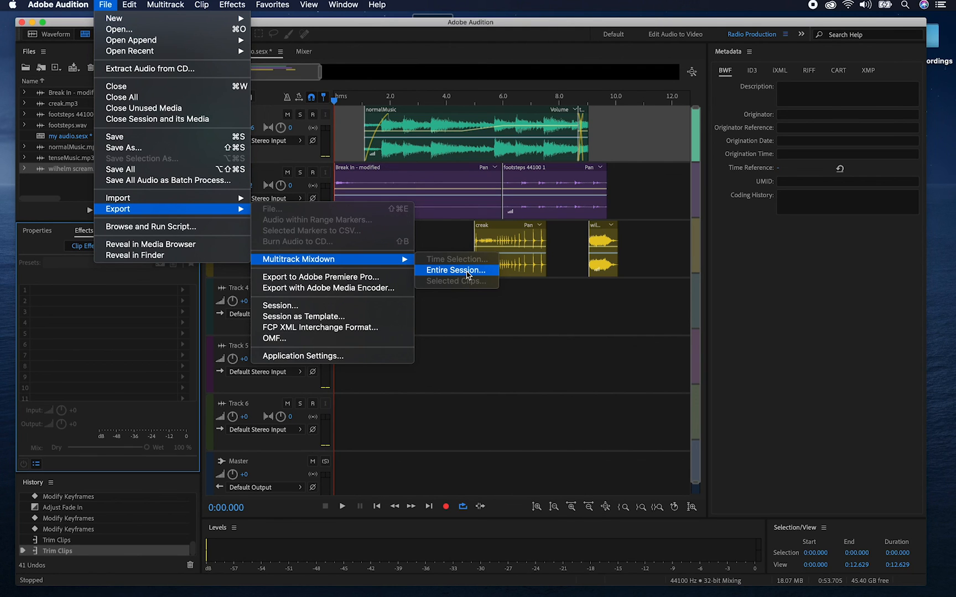
{"action": "left_click", "coordinate": [468, 273]}
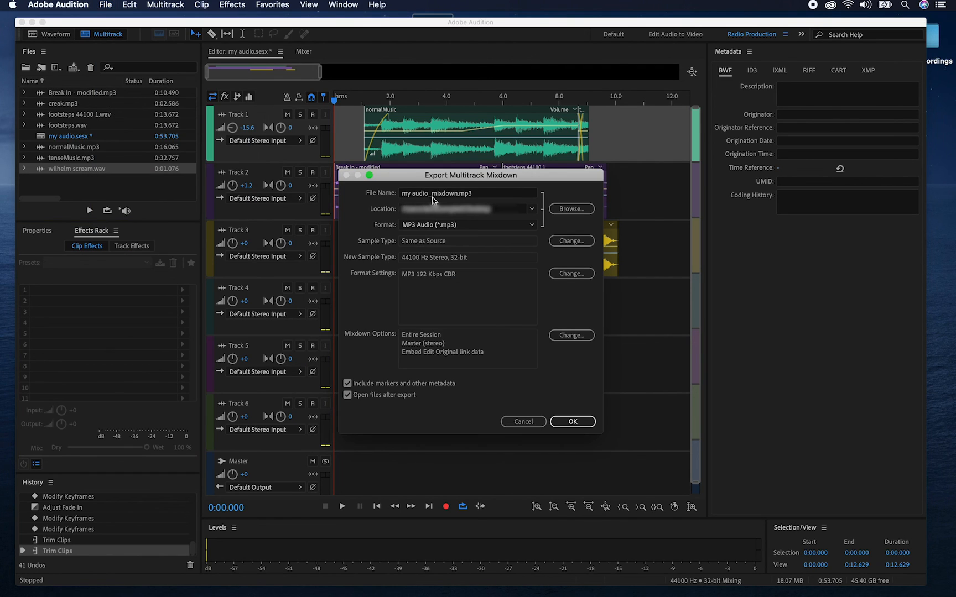
{"action": "left_click", "coordinate": [575, 209]}
{"action": "left_click", "coordinate": [595, 269]}
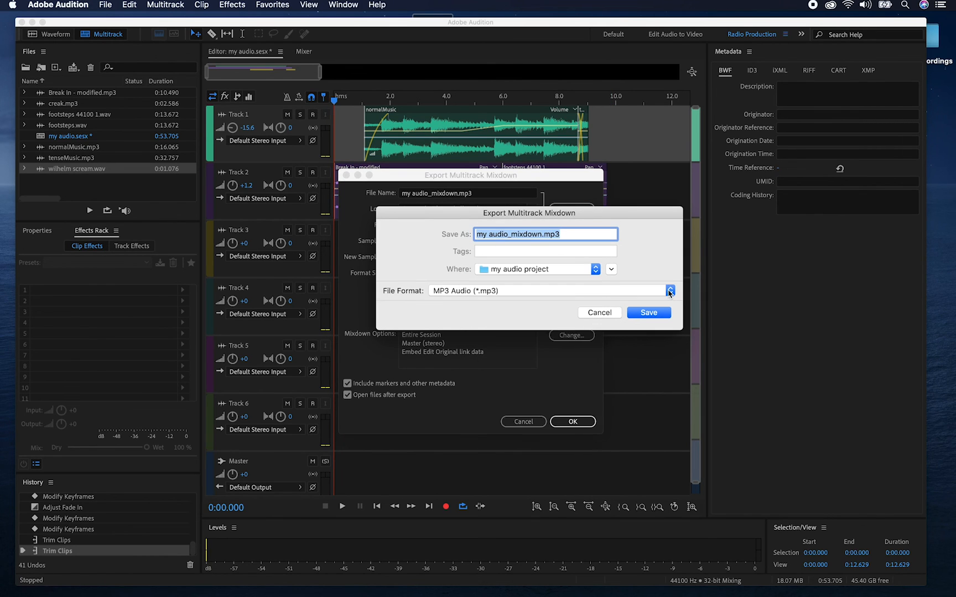
{"action": "left_click", "coordinate": [670, 291]}
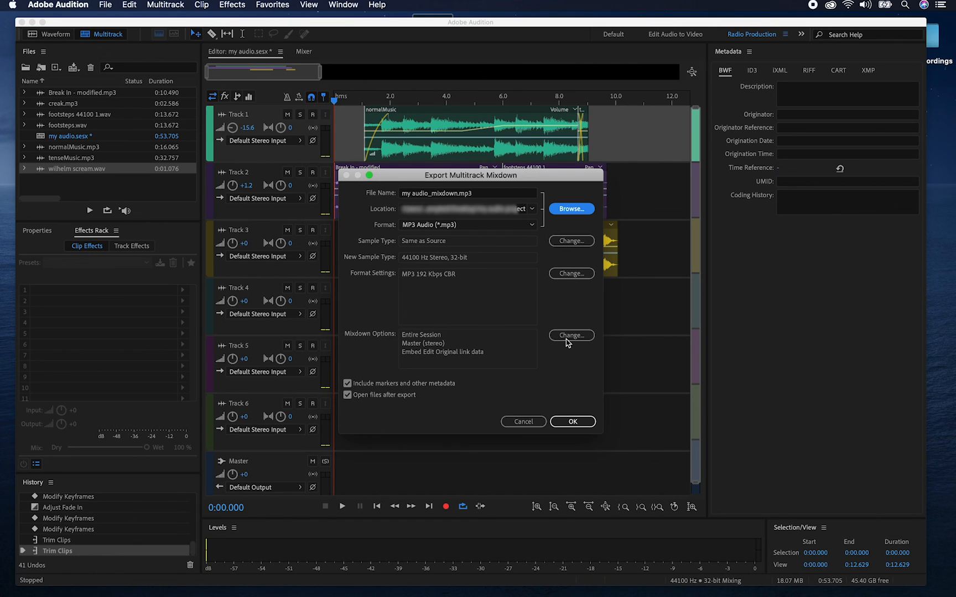
{"action": "left_click", "coordinate": [574, 422]}
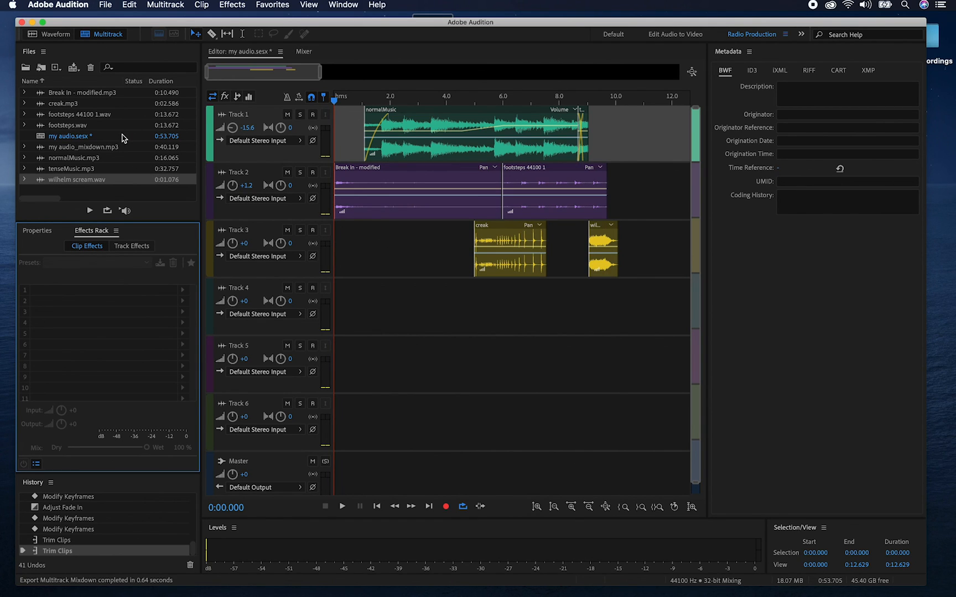
Save the multitrack session and copy its outside media files into the session folder
{"action": "left_click", "coordinate": [105, 5]}
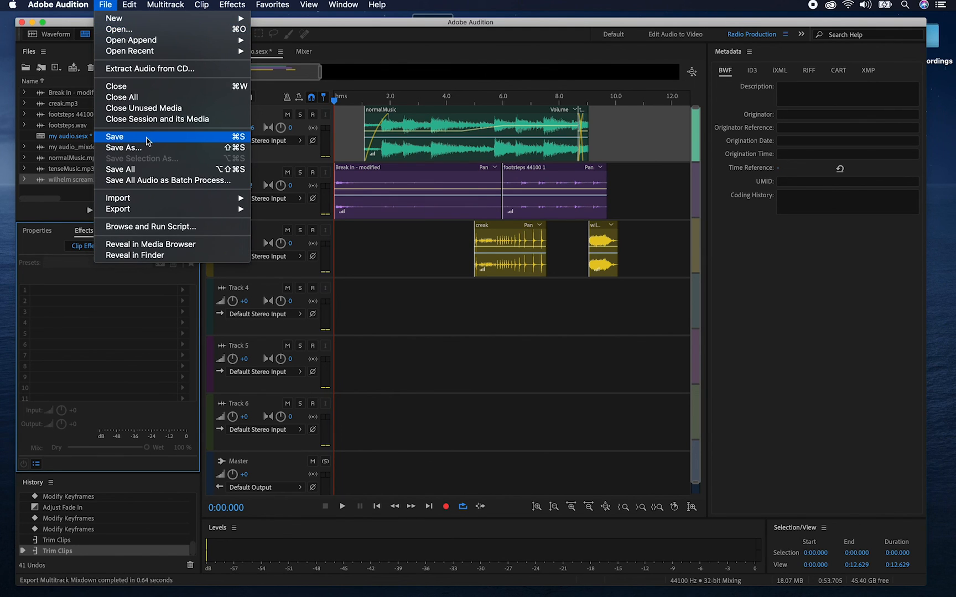
{"action": "left_click", "coordinate": [147, 139]}
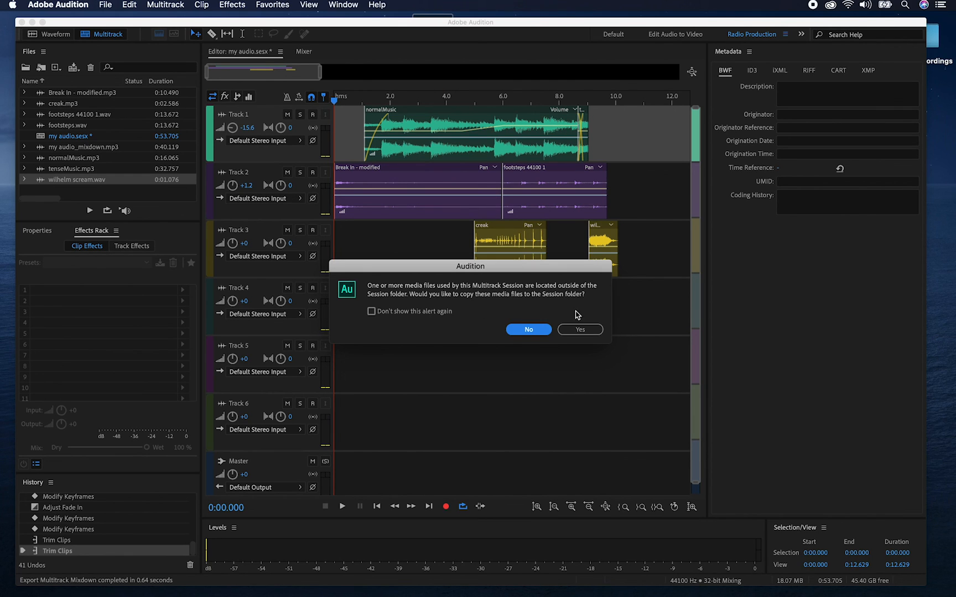
{"action": "left_click", "coordinate": [581, 330]}
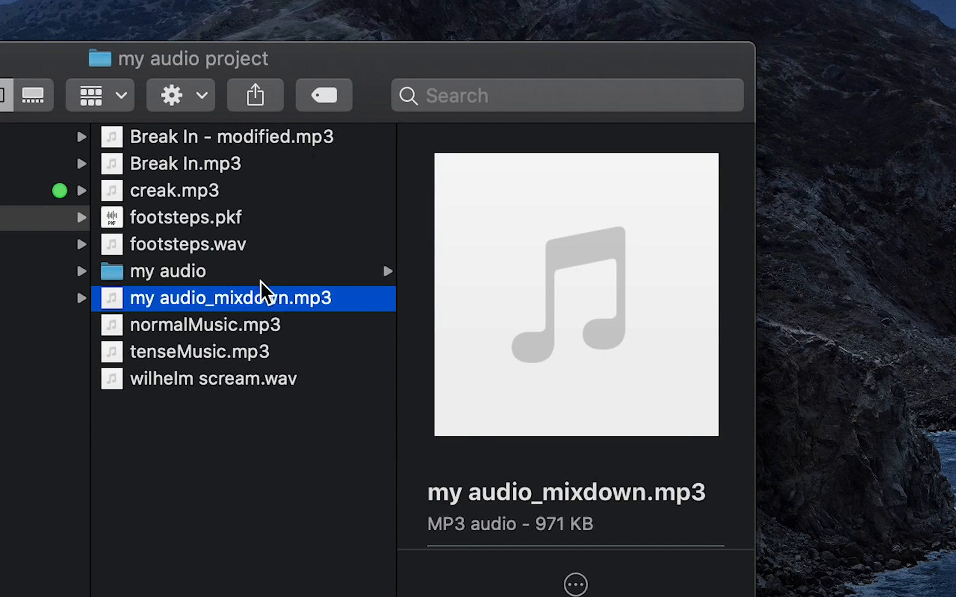
In Finder, preview the exported my audio_mixdown.mp3 in the my audio project folder and pause the playback
{"action": "mouse_move", "coordinate": [606, 296]}
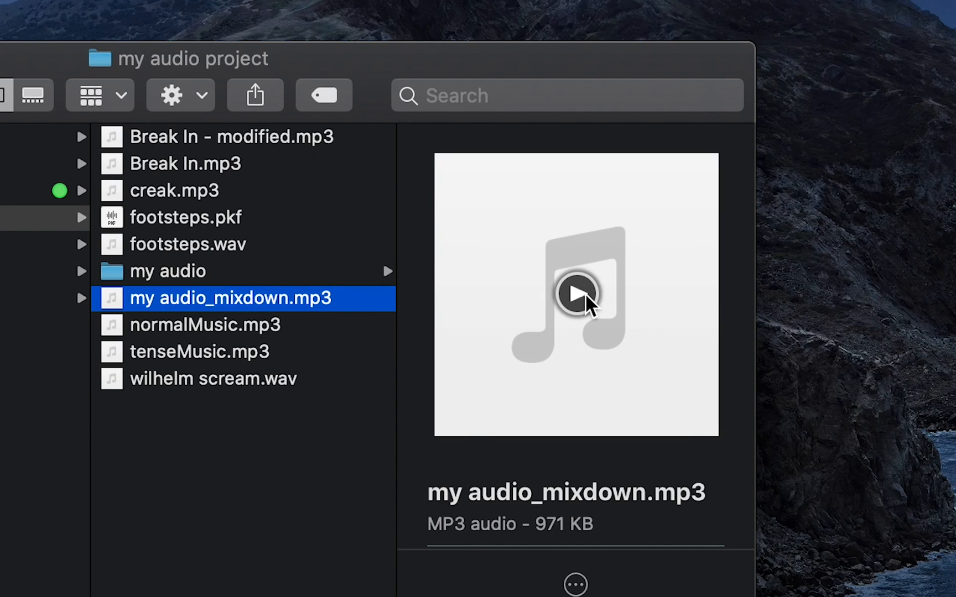
{"action": "left_click", "coordinate": [585, 297]}
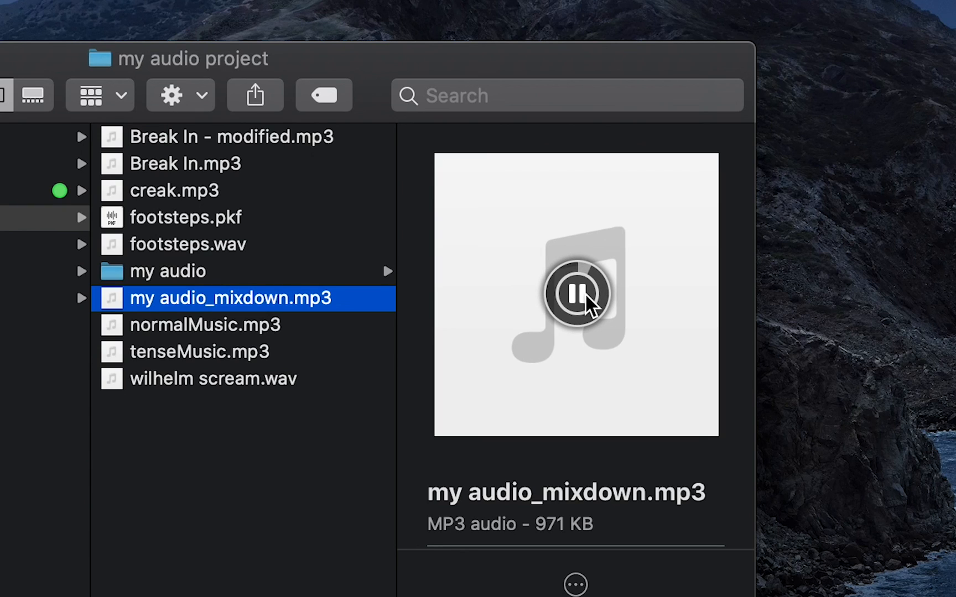
{"action": "left_click", "coordinate": [586, 301]}
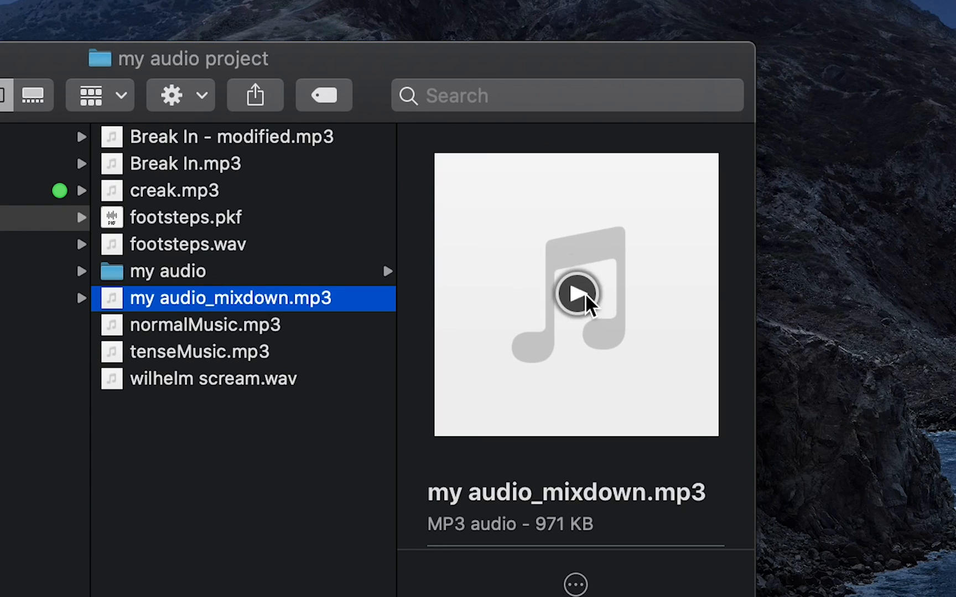